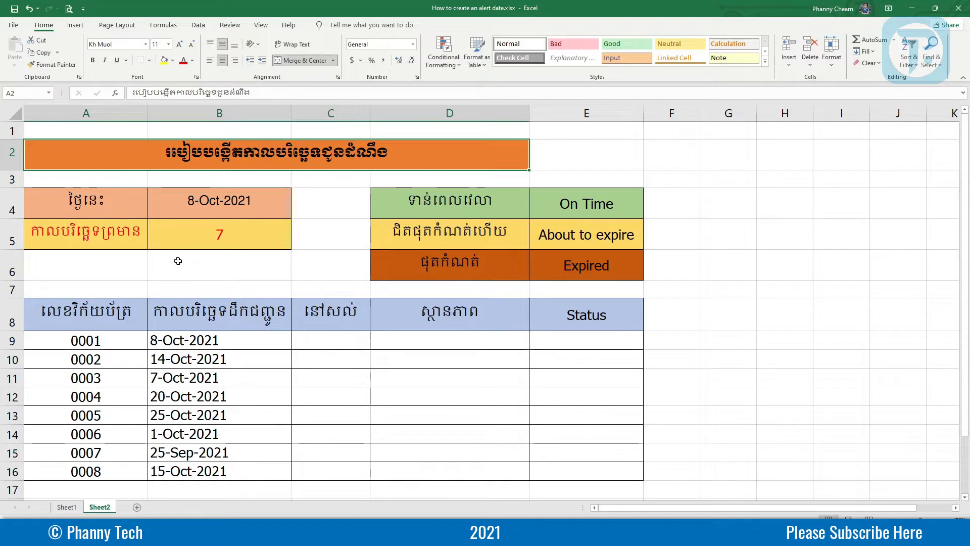
Step: Examine the formula behind today's date in cell B4, leaving the cell as it is
{"action": "left_click", "coordinate": [68, 203]}
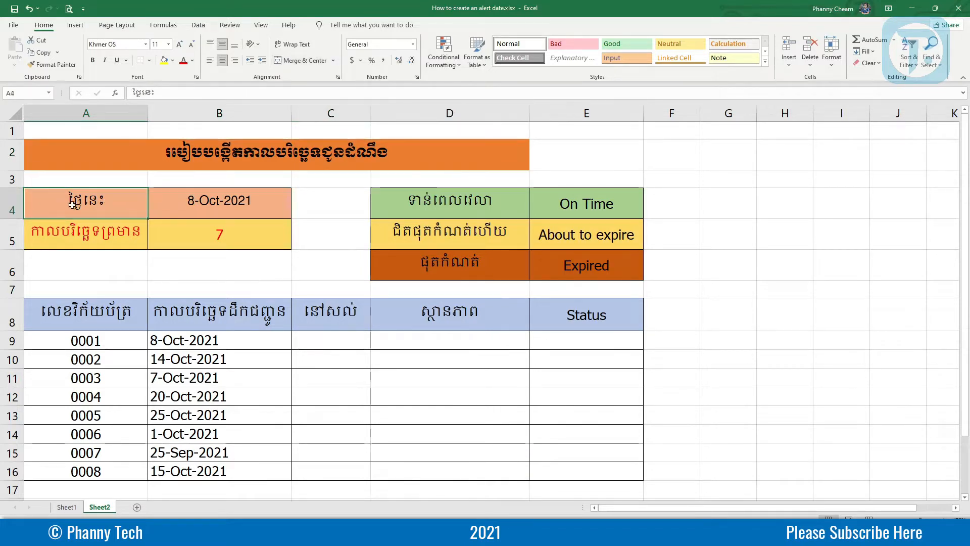
{"action": "left_click", "coordinate": [221, 204]}
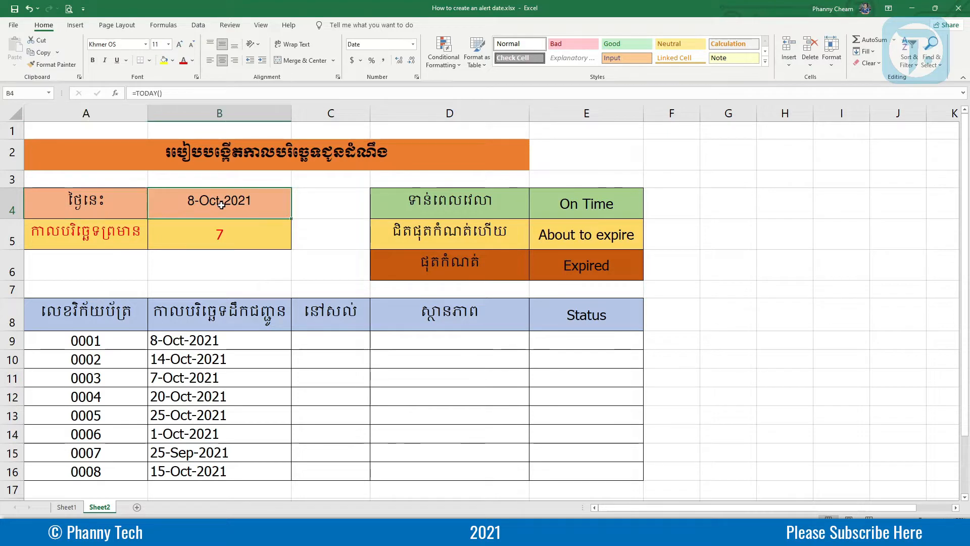
{"action": "double_click", "coordinate": [221, 204]}
{"action": "left_click_drag", "start_coordinate": [216, 201], "coordinate": [149, 202]}
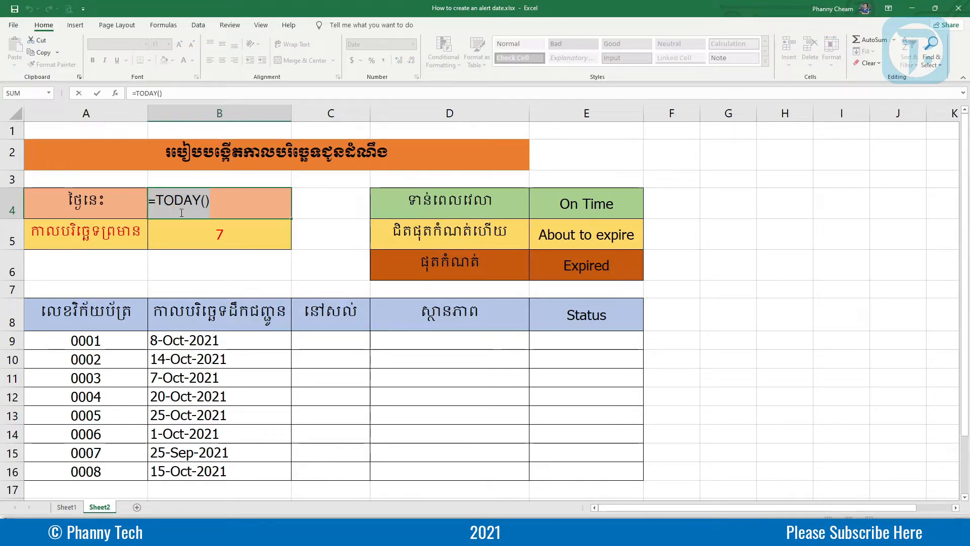
{"action": "left_click_drag", "start_coordinate": [209, 201], "coordinate": [152, 201]}
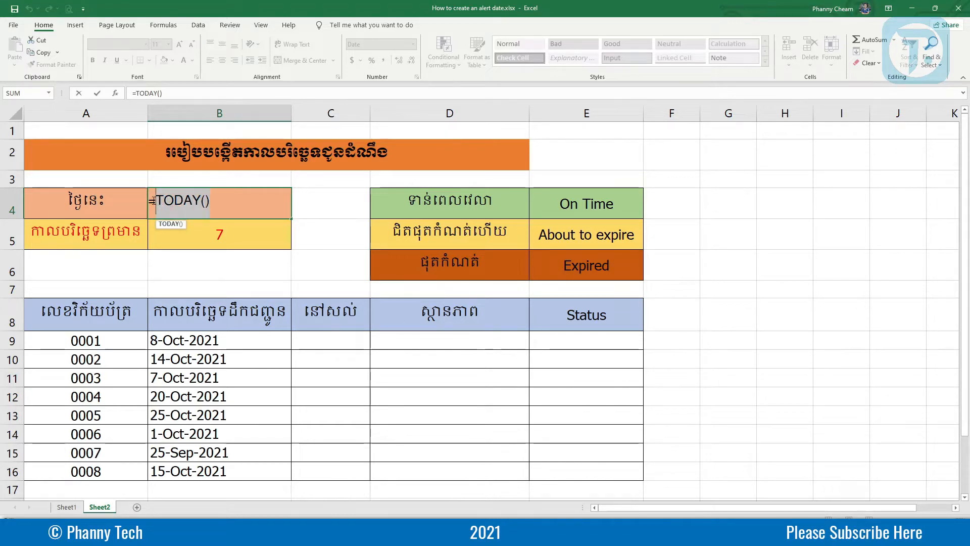
{"action": "left_click_drag", "start_coordinate": [179, 93], "coordinate": [132, 93]}
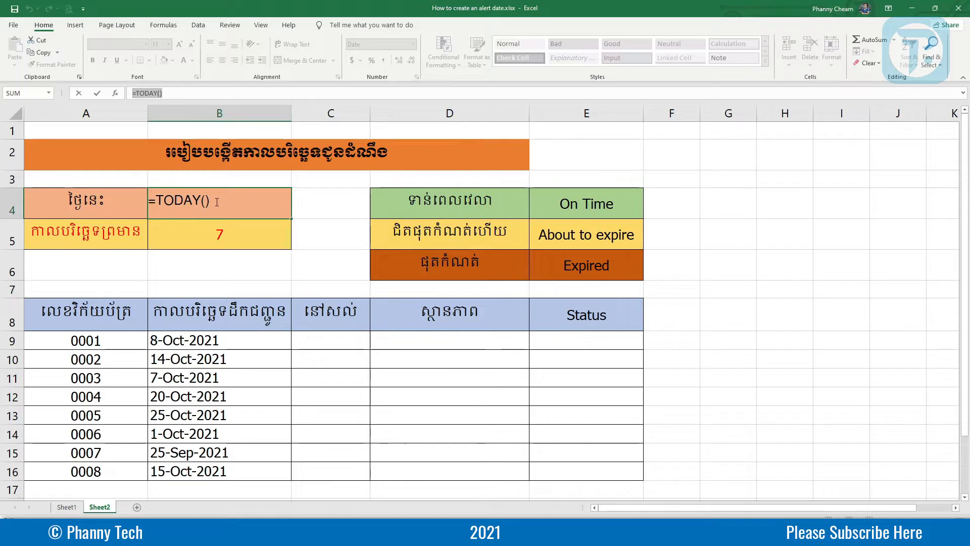
{"action": "key", "text": "Return"}
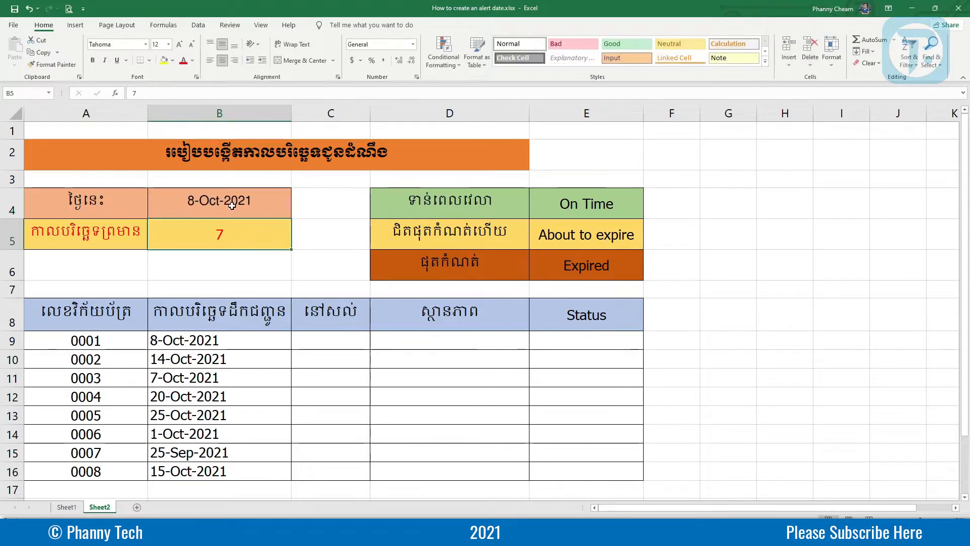
Step: Examine the warning-days label and its value in cell B5 without changing the entry
{"action": "left_click", "coordinate": [70, 234]}
{"action": "double_click", "coordinate": [206, 236]}
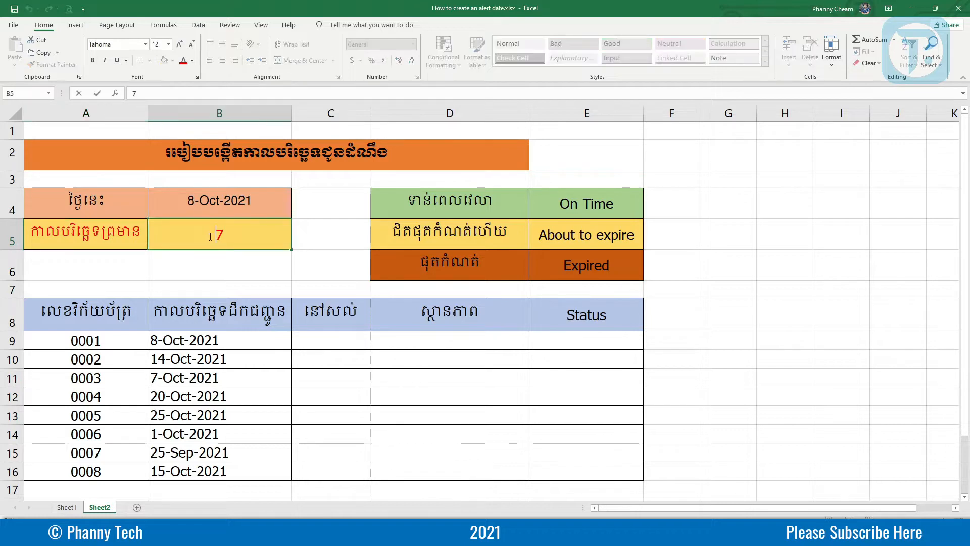
{"action": "double_click", "coordinate": [212, 234]}
{"action": "type", "text": "5"}
{"action": "double_click", "coordinate": [216, 234]}
{"action": "key", "text": "Escape"}
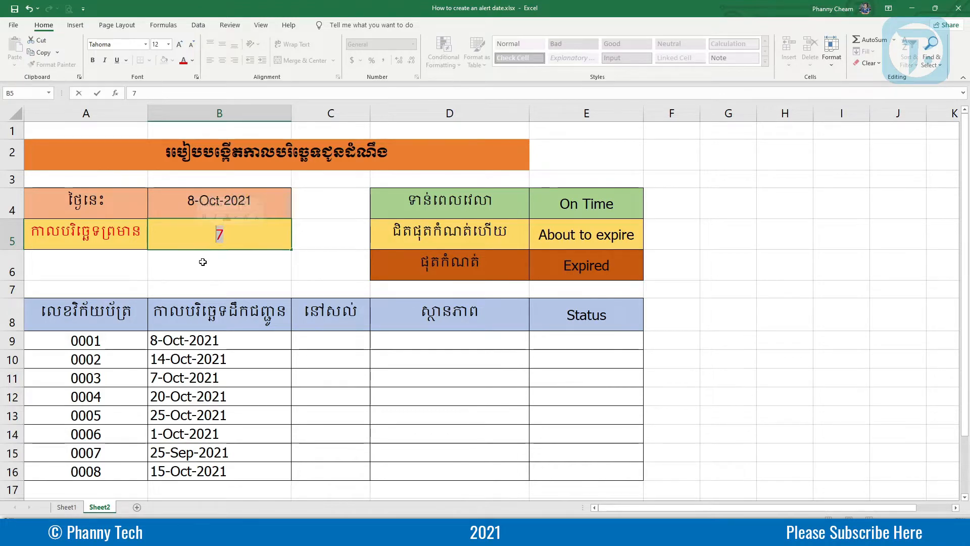
{"action": "key", "text": "Return"}
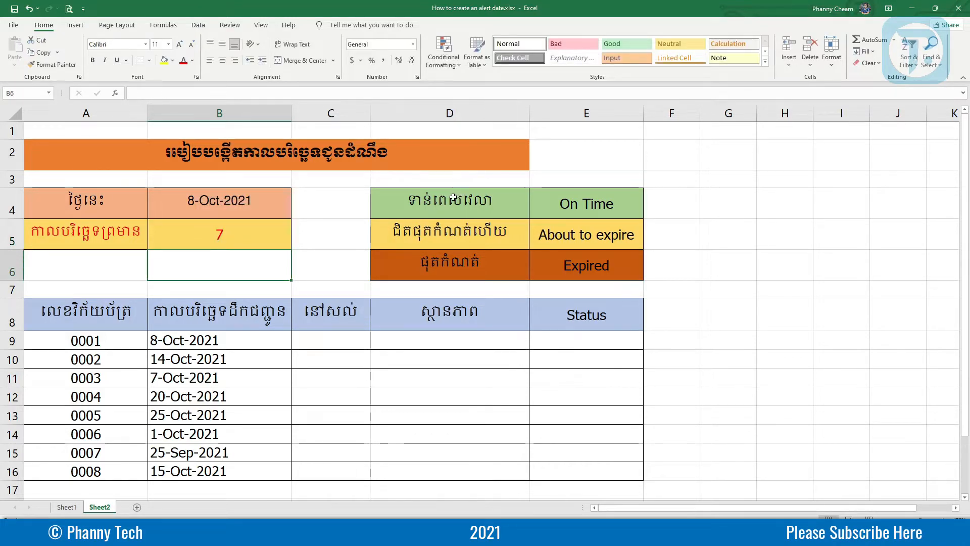
Step: Review the Khmer and English status labels in the coloured legend, D4:E6
{"action": "left_click", "coordinate": [441, 234]}
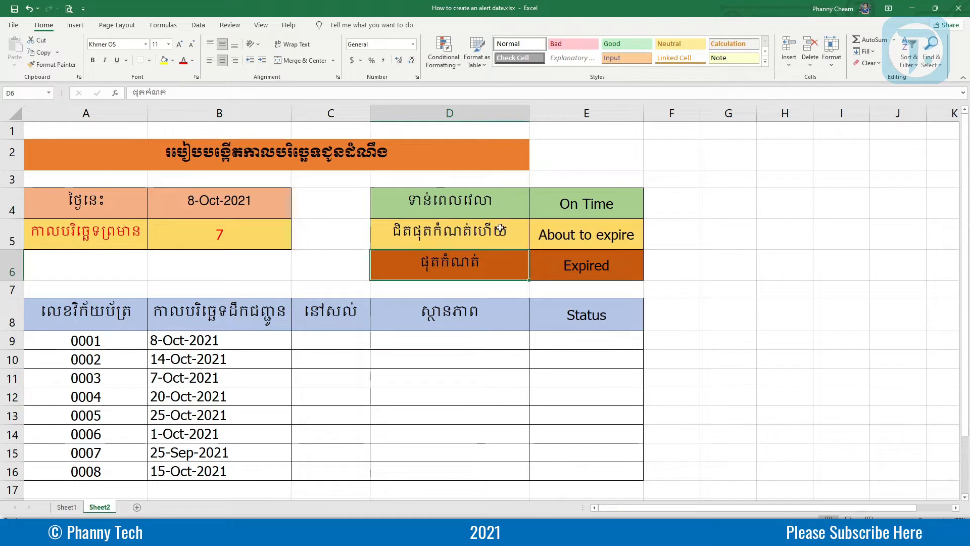
{"action": "left_click", "coordinate": [568, 208]}
{"action": "left_click", "coordinate": [557, 236]}
{"action": "left_click", "coordinate": [558, 261]}
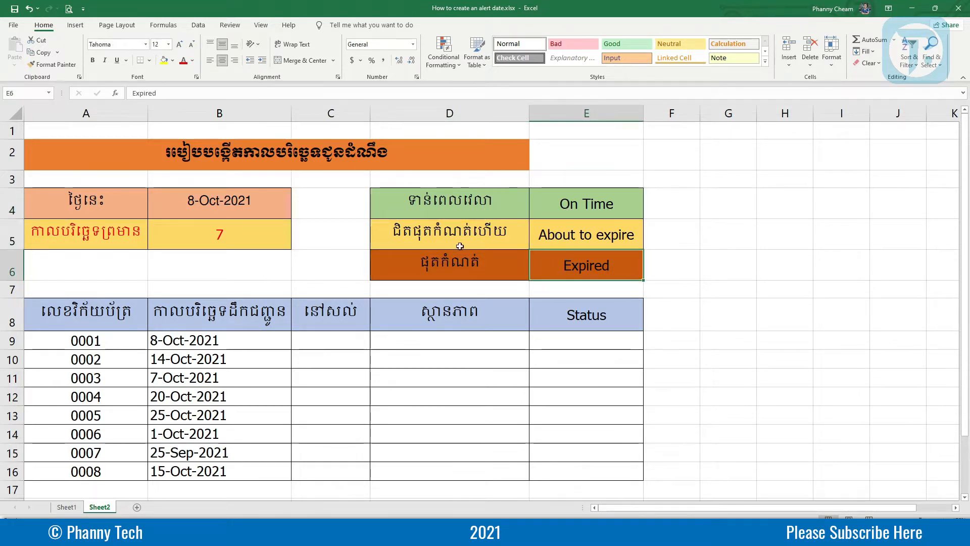
Step: Review the invoice table's number, delivery date and remaining-days columns, starting from their headers in row 8
{"action": "left_click", "coordinate": [73, 311]}
{"action": "left_click_drag", "start_coordinate": [87, 318], "coordinate": [78, 470]}
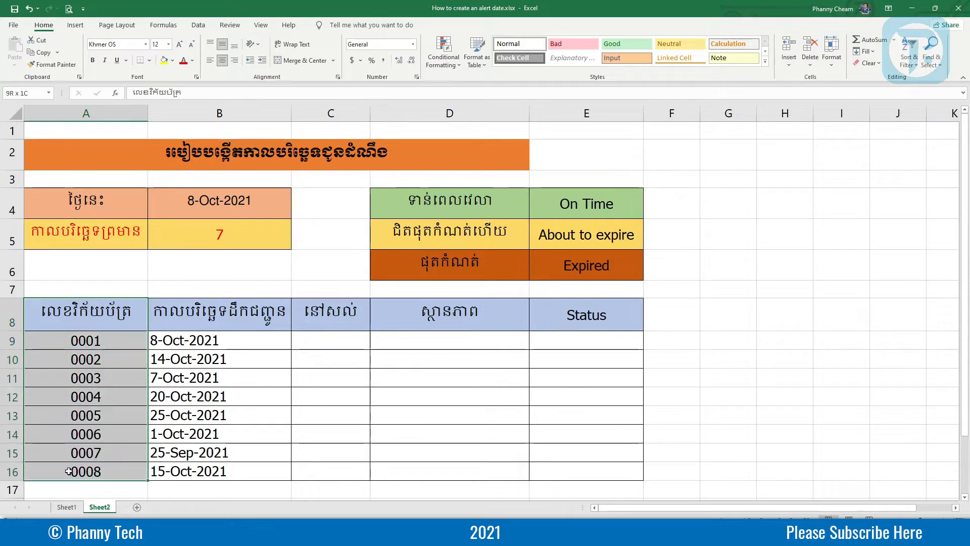
{"action": "left_click", "coordinate": [114, 336]}
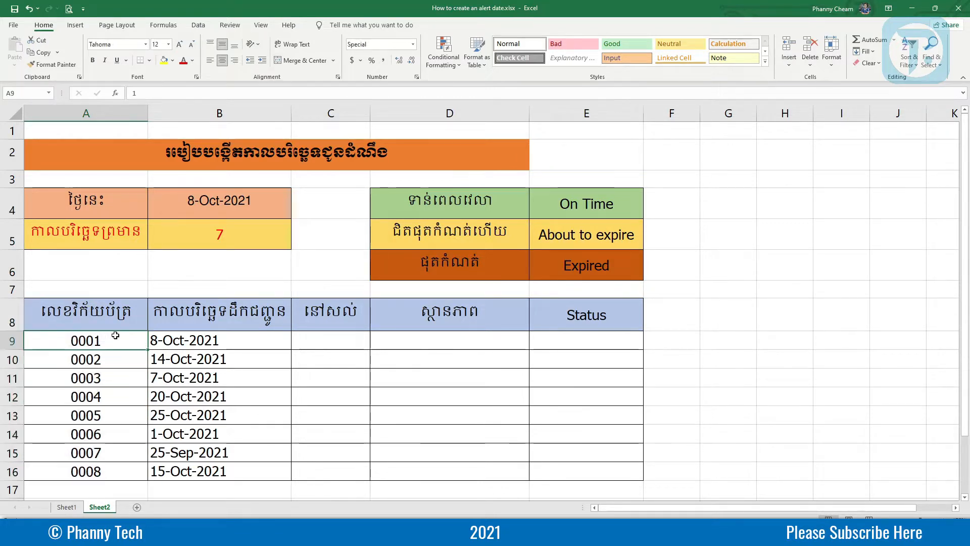
{"action": "left_click", "coordinate": [218, 309]}
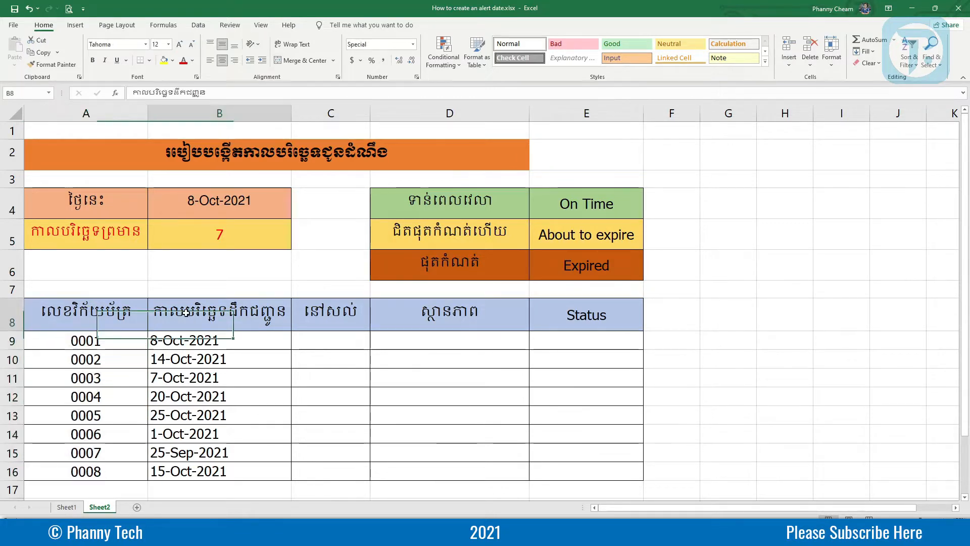
{"action": "left_click", "coordinate": [214, 342]}
{"action": "left_click", "coordinate": [237, 359]}
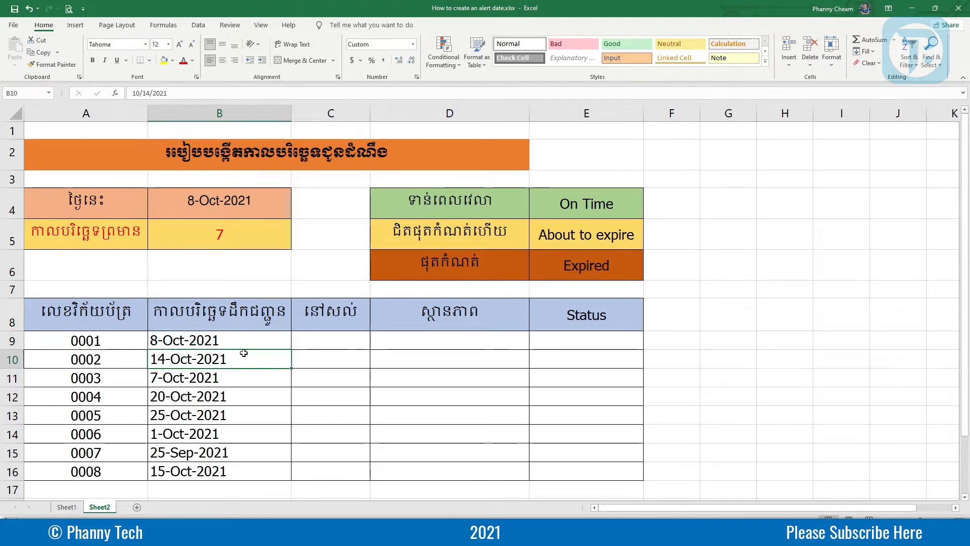
{"action": "left_click", "coordinate": [241, 373]}
{"action": "left_click", "coordinate": [316, 313]}
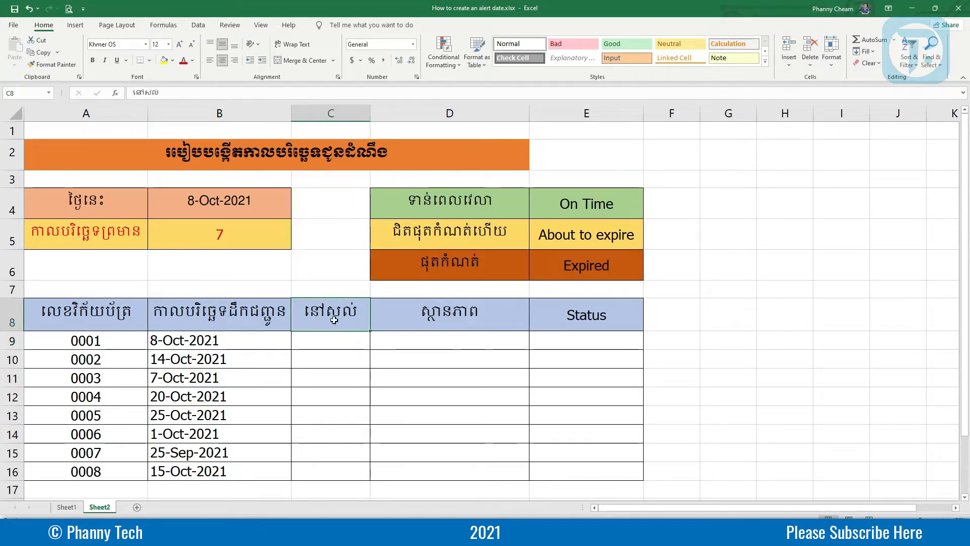
{"action": "left_click", "coordinate": [319, 346]}
{"action": "left_click", "coordinate": [321, 312]}
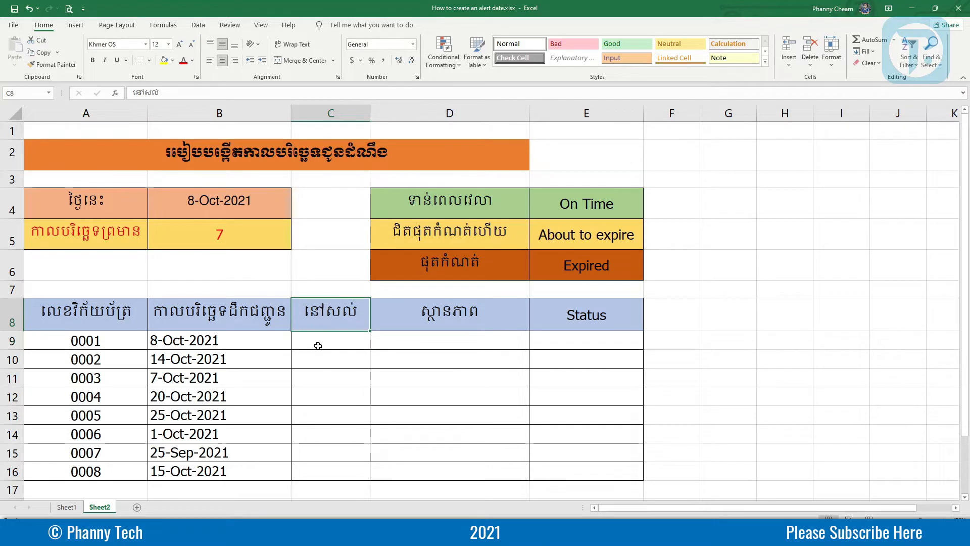
Step: Enter =B9-$B$4 in cell C9 to calculate the first invoice's remaining days against a fixed today's date
{"action": "left_click", "coordinate": [318, 345]}
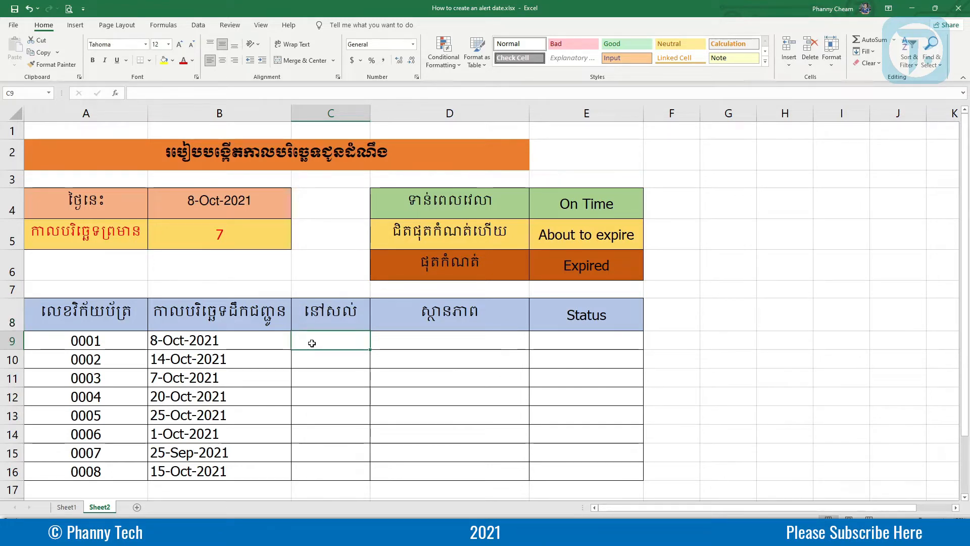
{"action": "double_click", "coordinate": [312, 343]}
{"action": "type", "text": "="}
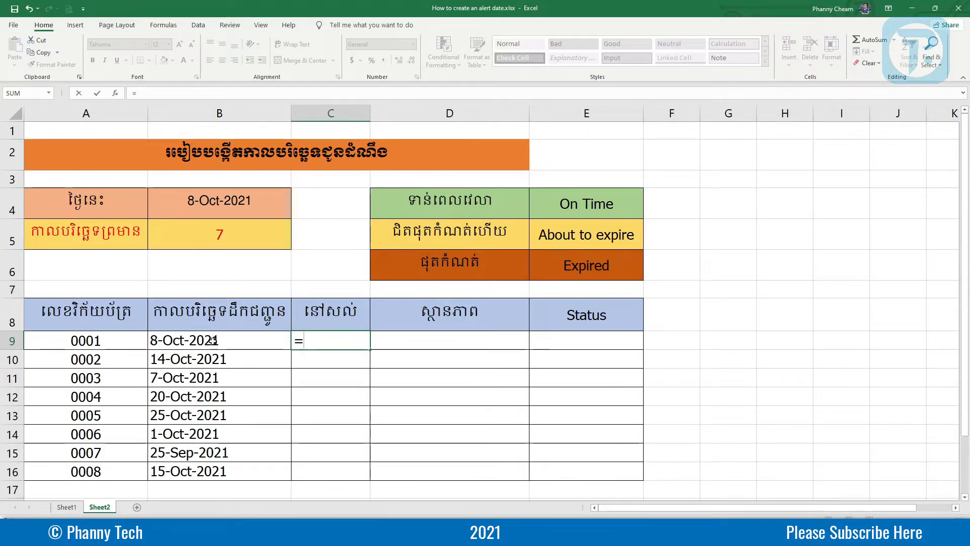
{"action": "left_click", "coordinate": [212, 342]}
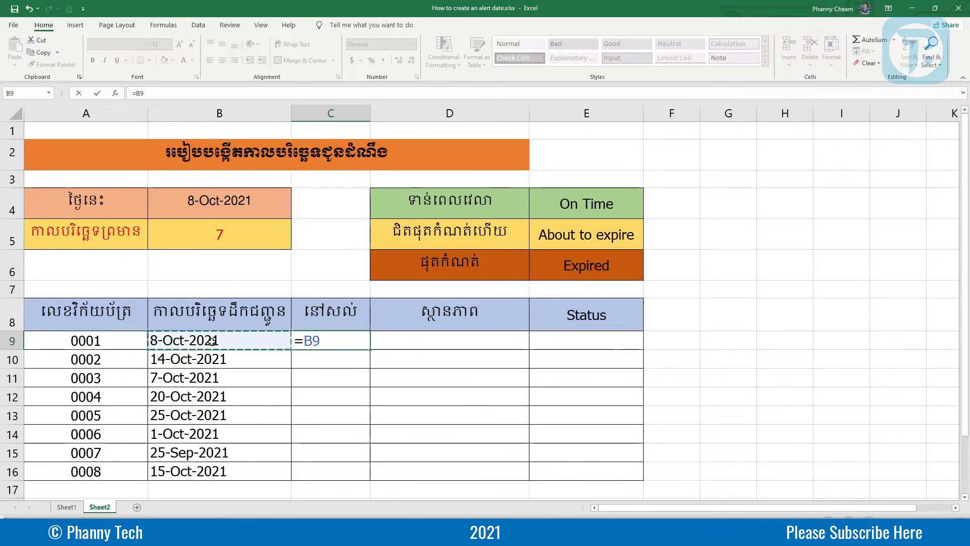
{"action": "type", "text": "-"}
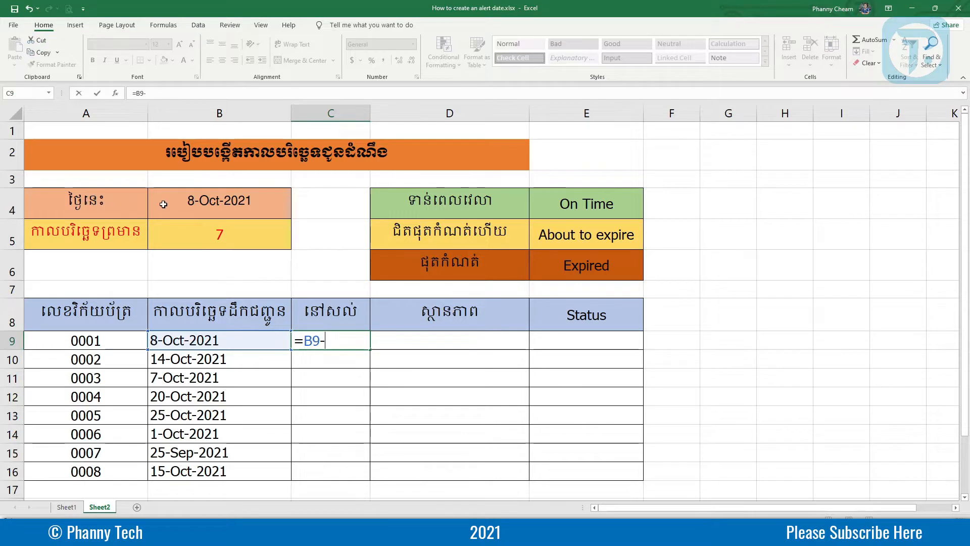
{"action": "left_click", "coordinate": [217, 204]}
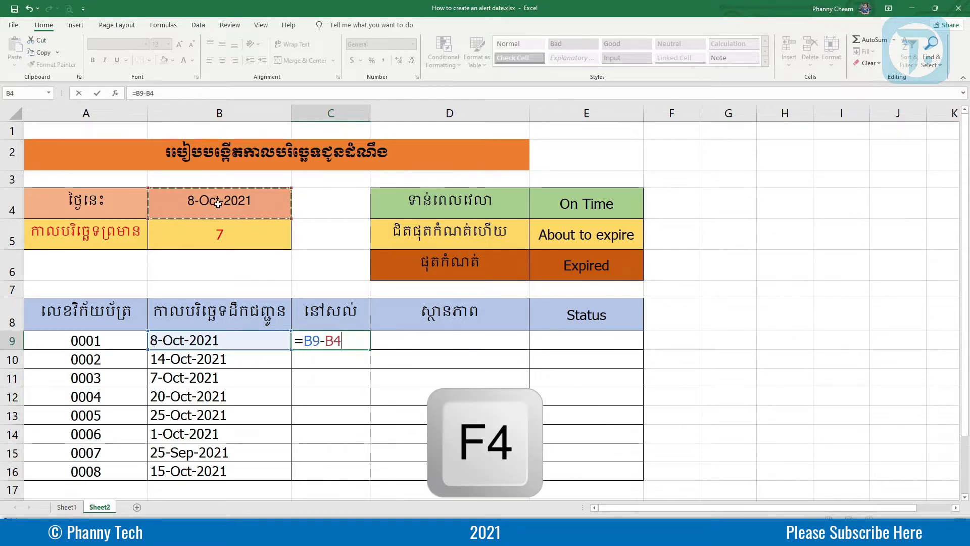
{"action": "key", "text": "F4"}
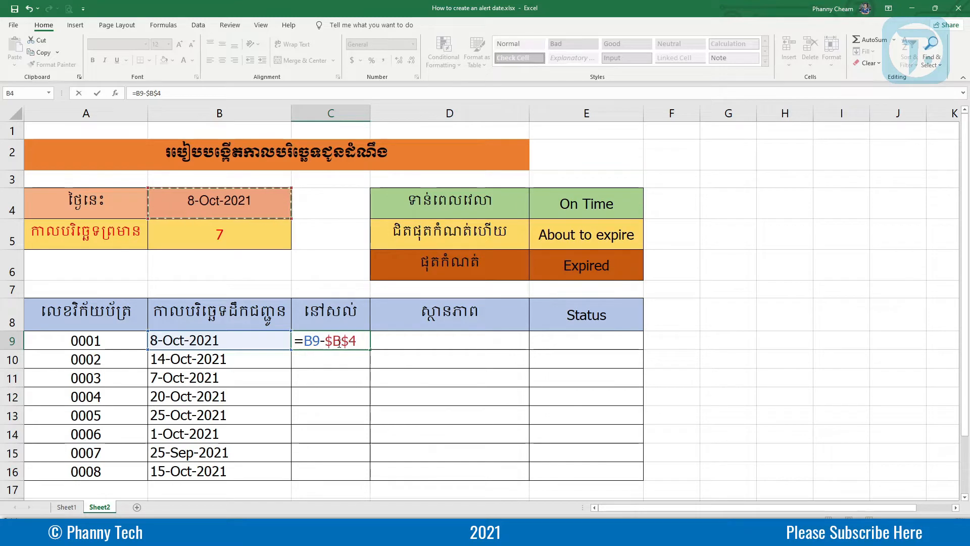
{"action": "left_click_drag", "start_coordinate": [325, 341], "coordinate": [349, 339]}
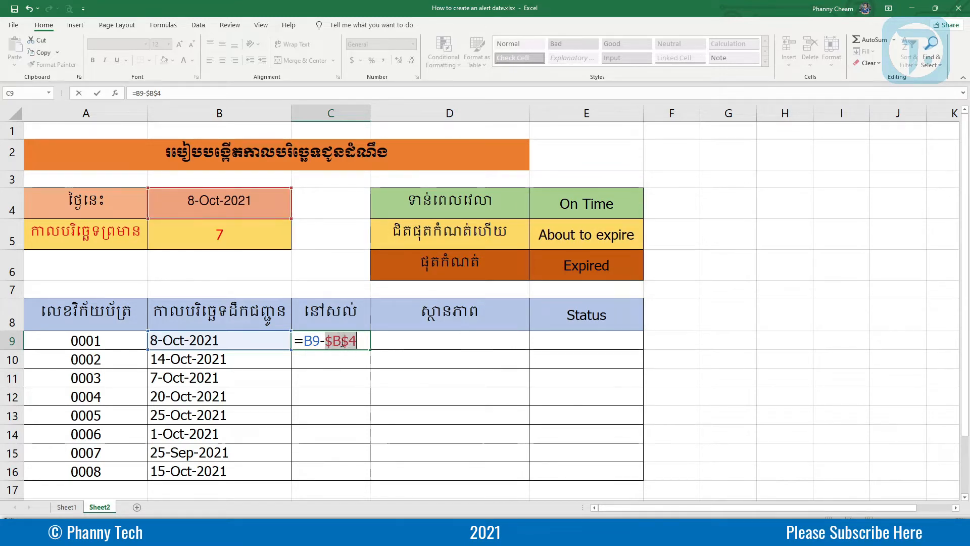
{"action": "left_click", "coordinate": [341, 340]}
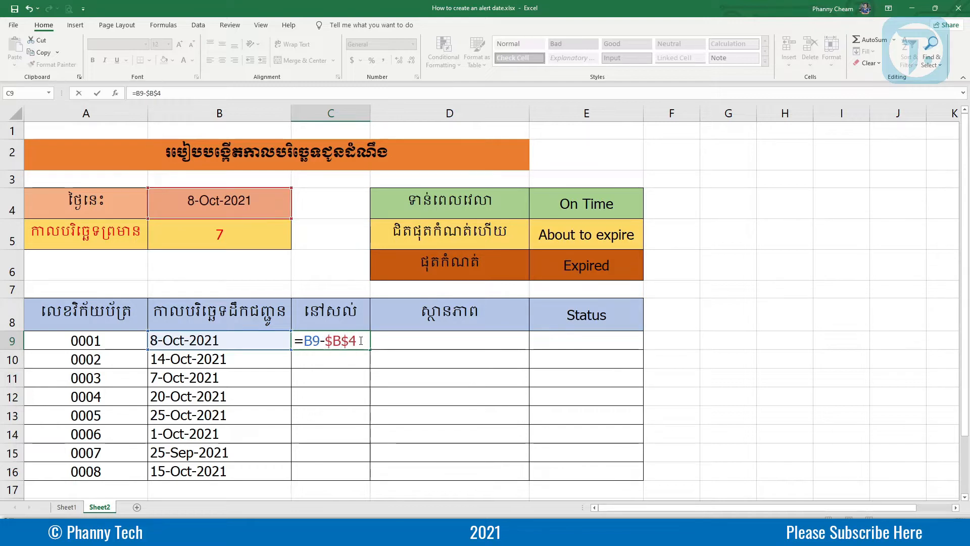
{"action": "key", "text": "Return"}
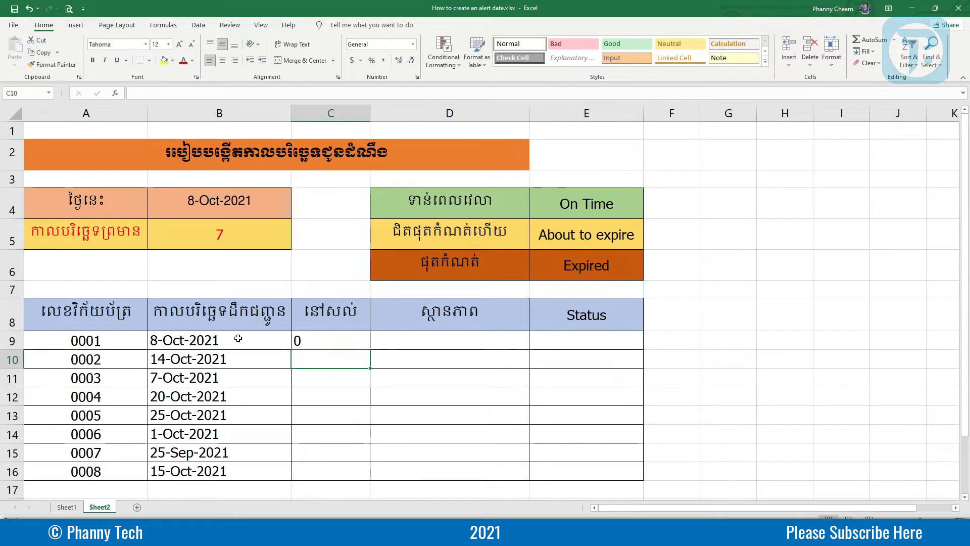
Step: Fill the remaining-days formula from C9 down through C16 and check the filled cells
{"action": "left_click", "coordinate": [198, 340]}
{"action": "left_click", "coordinate": [221, 202]}
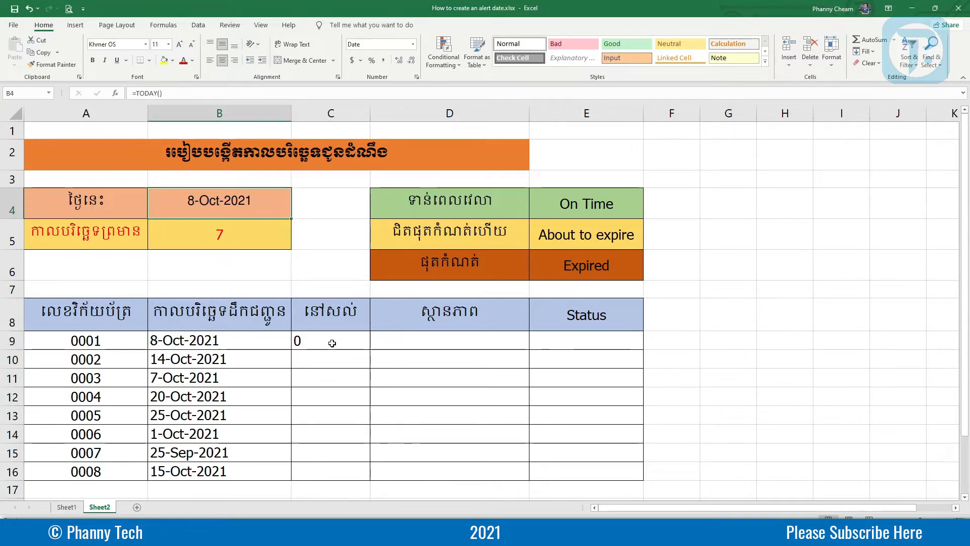
{"action": "left_click", "coordinate": [332, 343]}
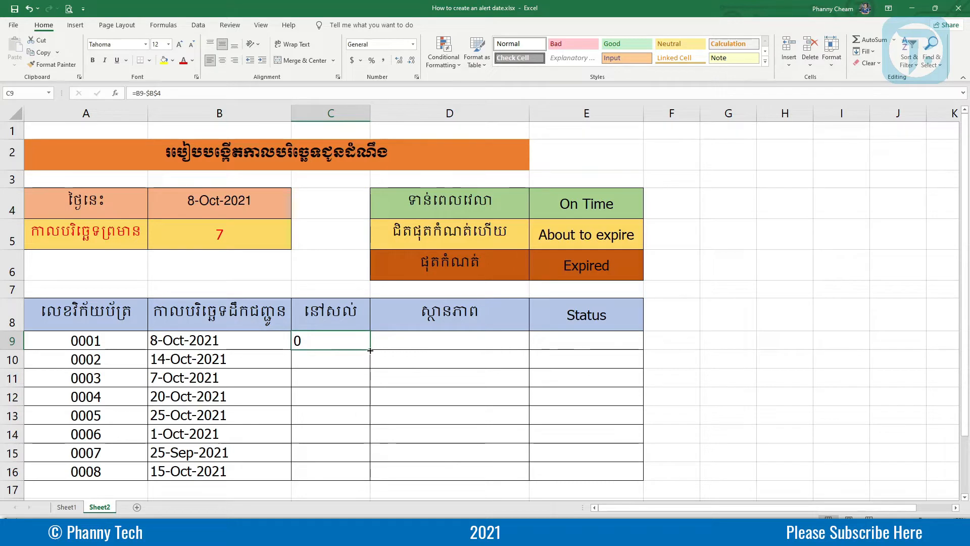
{"action": "left_click_drag", "start_coordinate": [371, 350], "coordinate": [368, 478]}
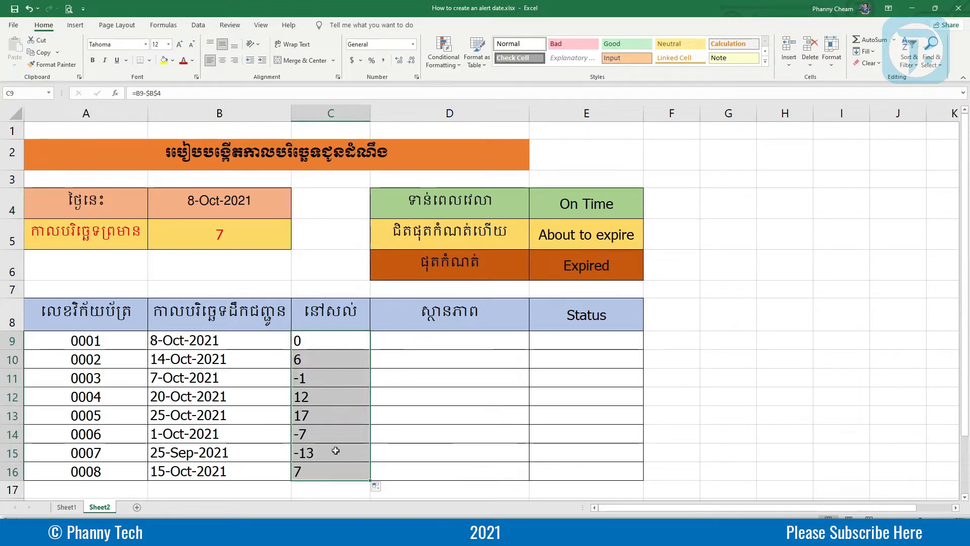
{"action": "left_click", "coordinate": [323, 339]}
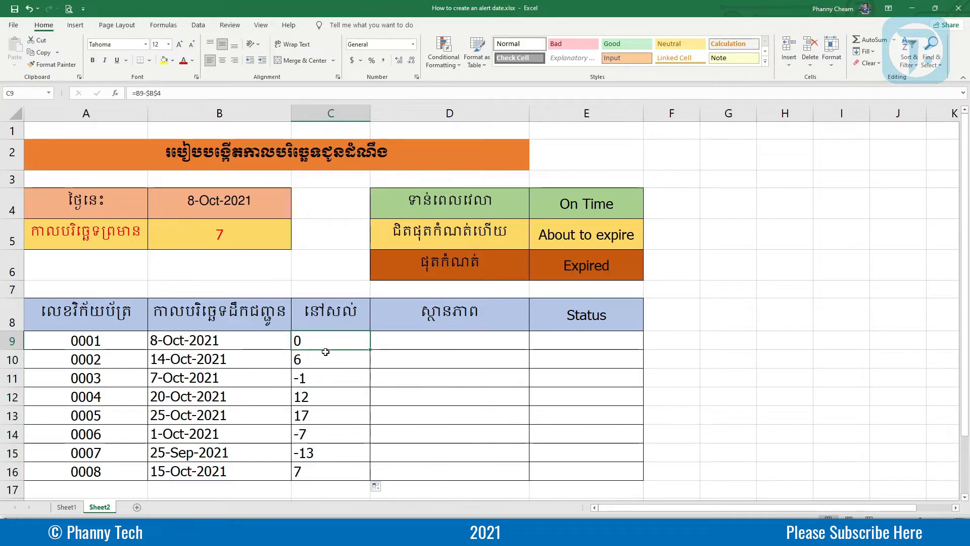
{"action": "left_click_drag", "start_coordinate": [330, 340], "coordinate": [331, 472]}
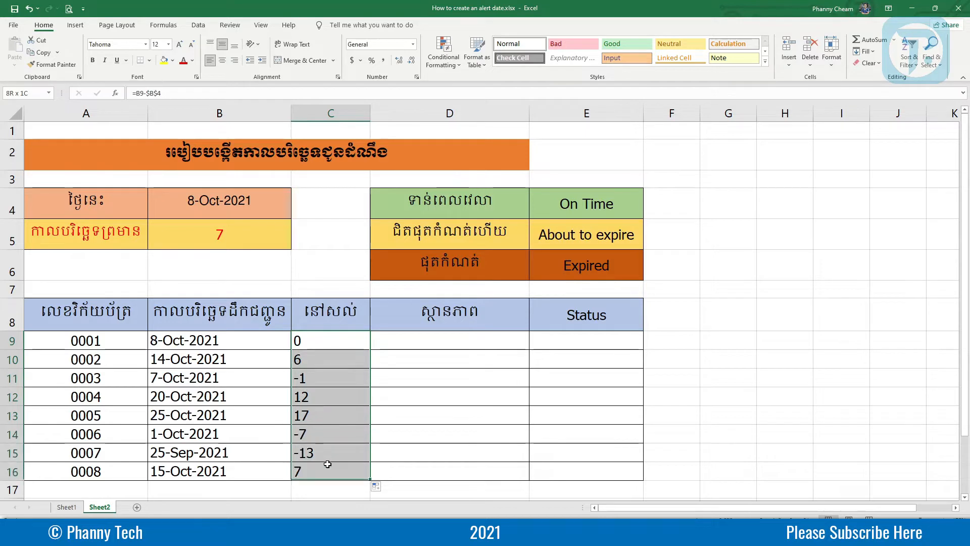
{"action": "left_click", "coordinate": [342, 341]}
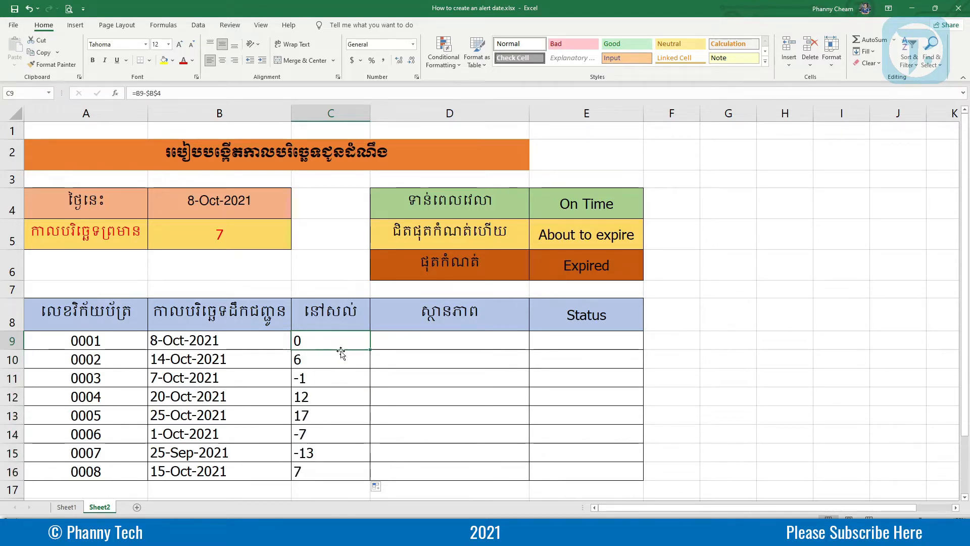
Step: Examine the Khmer status column header in D8 and the three Khmer status labels in D4:D6
{"action": "left_click", "coordinate": [449, 312]}
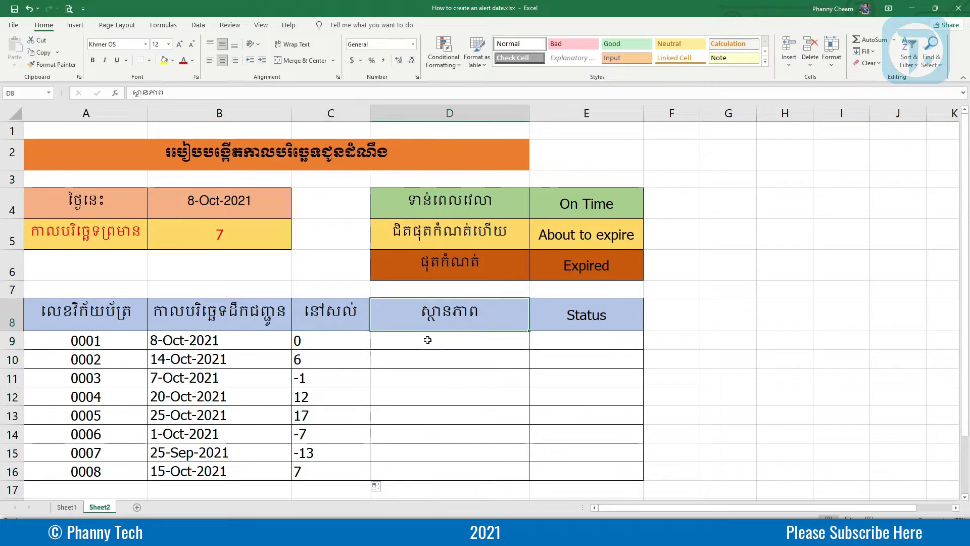
{"action": "left_click", "coordinate": [440, 201]}
{"action": "left_click", "coordinate": [441, 230]}
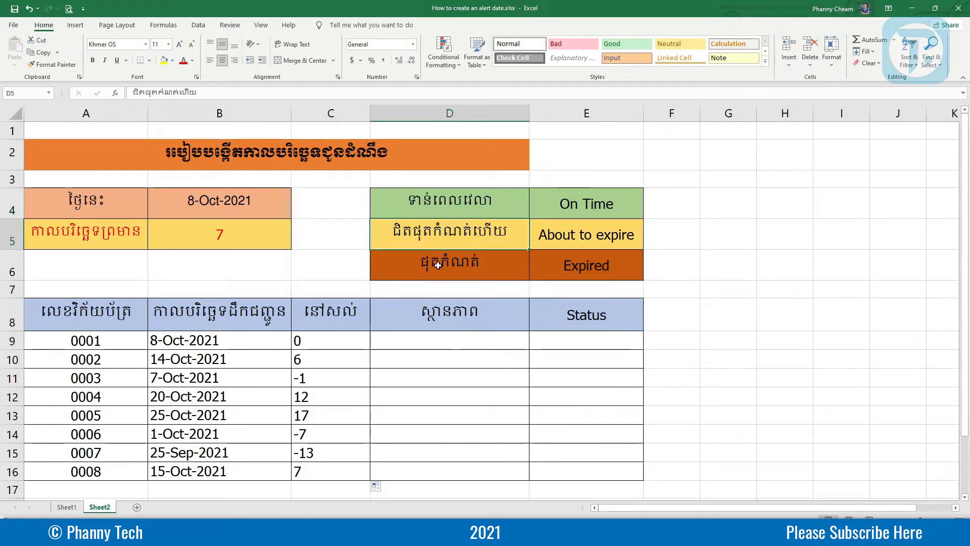
{"action": "left_click", "coordinate": [438, 271]}
{"action": "left_click", "coordinate": [447, 235]}
{"action": "left_click", "coordinate": [448, 203]}
{"action": "left_click", "coordinate": [447, 234]}
{"action": "left_click", "coordinate": [441, 269]}
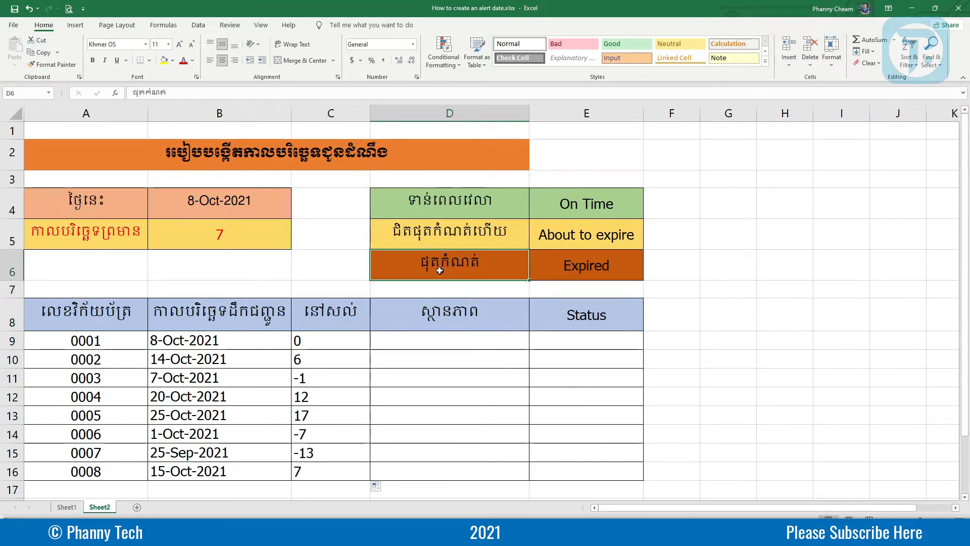
Step: Start a nested IF formula in D9 with =if(C9<0, "ផុតកំណត់", if( so negative remaining days return the expired label
{"action": "left_click", "coordinate": [431, 340]}
{"action": "left_click", "coordinate": [436, 312]}
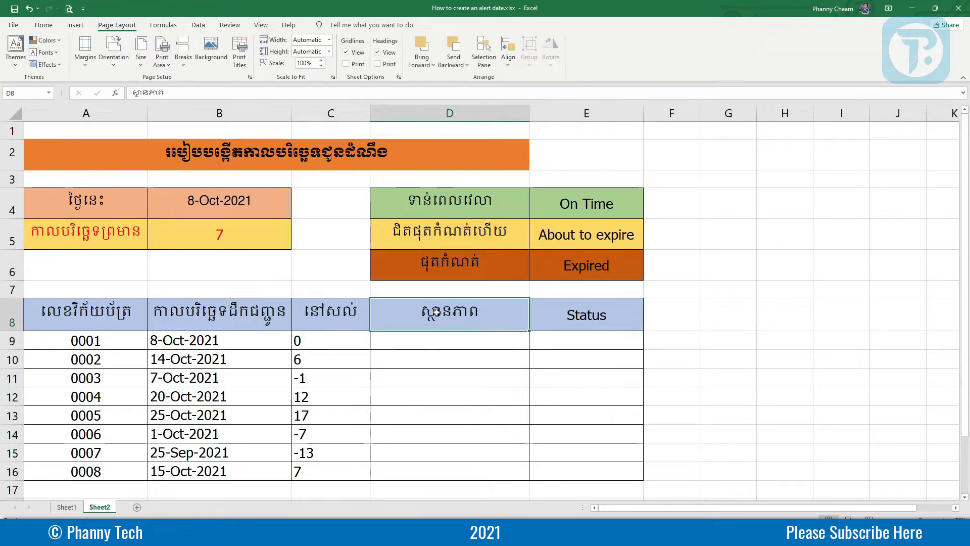
{"action": "left_click", "coordinate": [408, 343]}
{"action": "type", "text": "="}
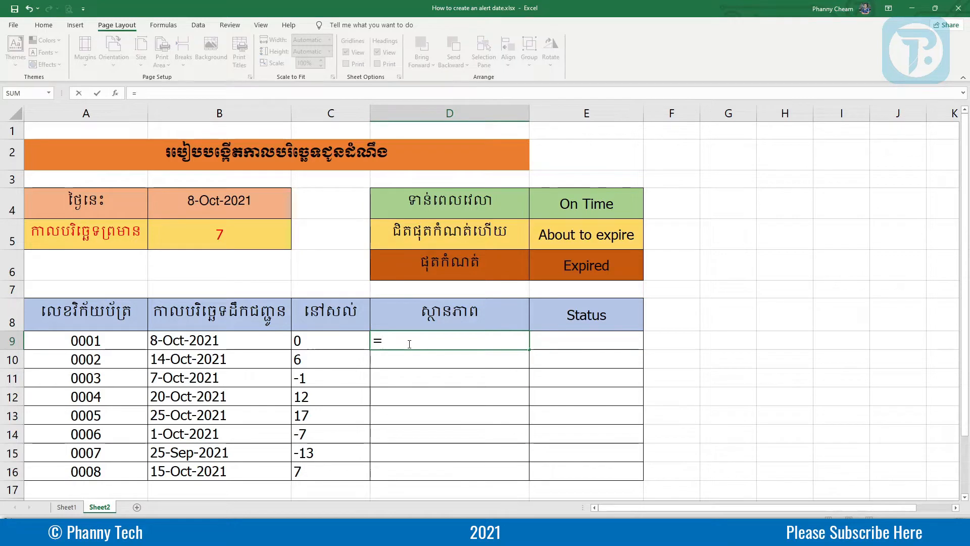
{"action": "type", "text": "if("}
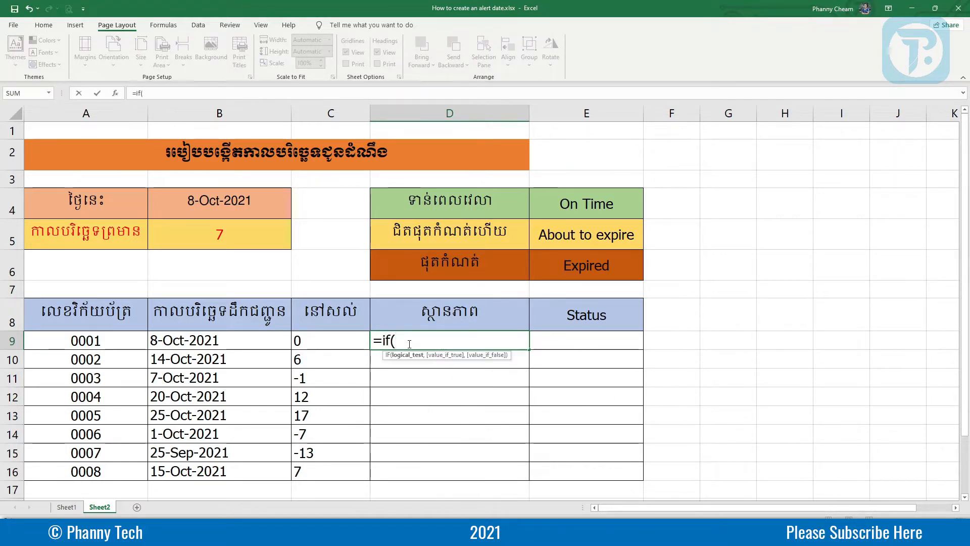
{"action": "left_click", "coordinate": [335, 342]}
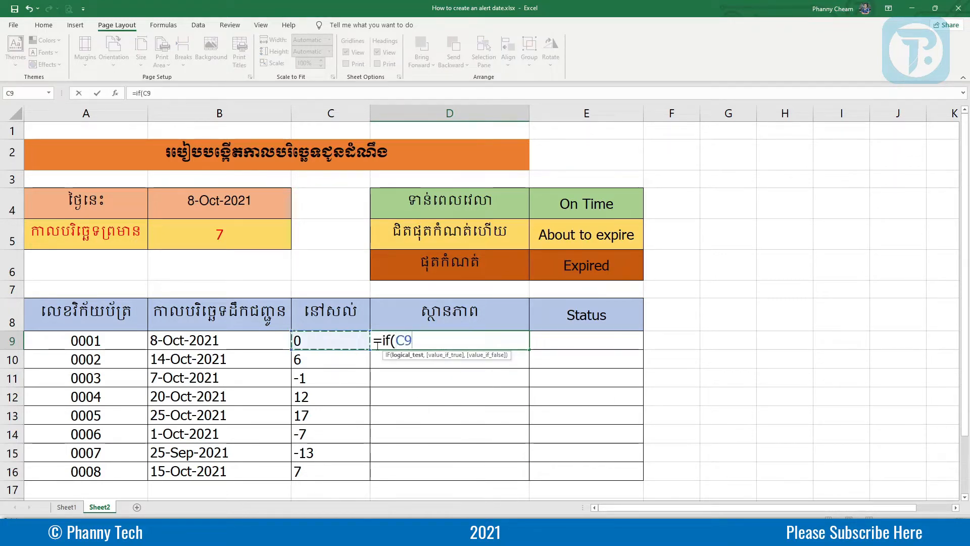
{"action": "type", "text": "<"}
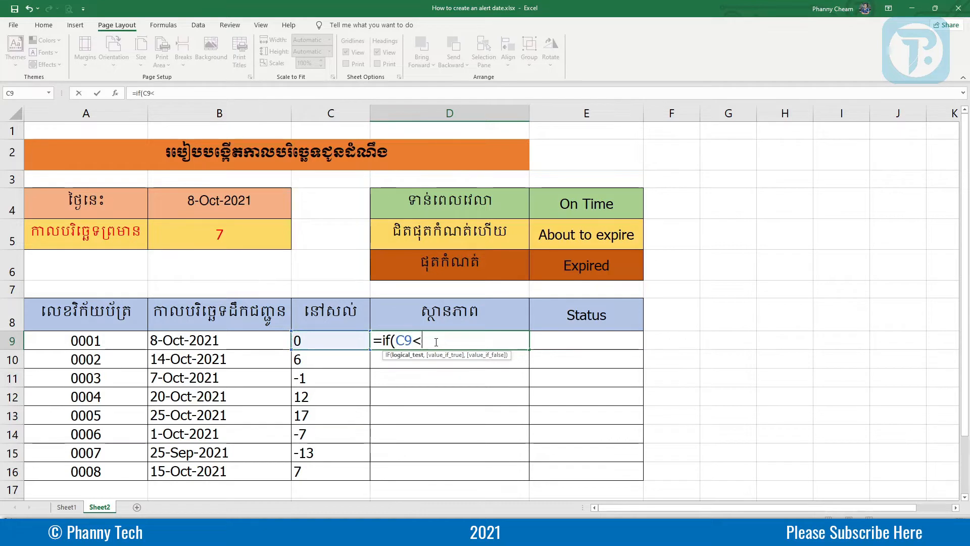
{"action": "type", "text": "0,"}
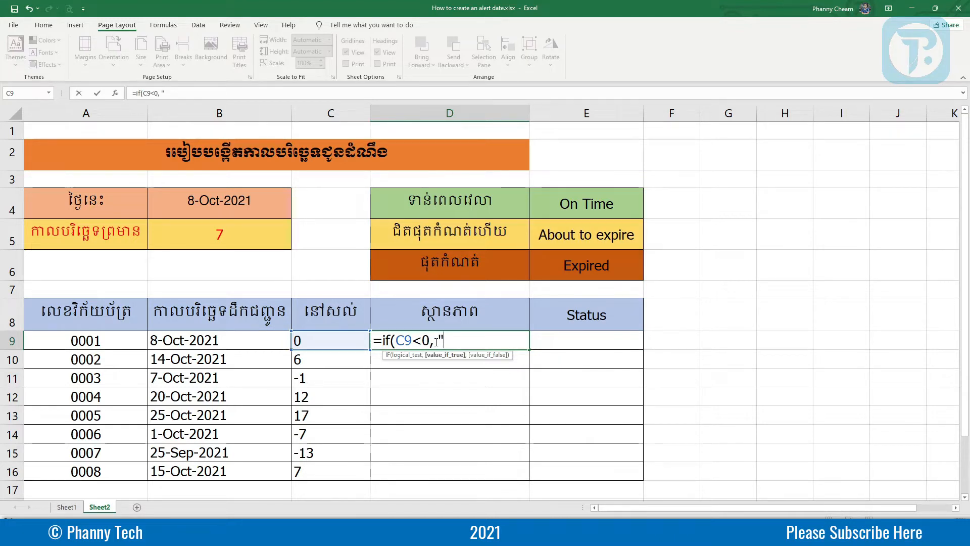
{"action": "type", "text": "ផុតកំ"}
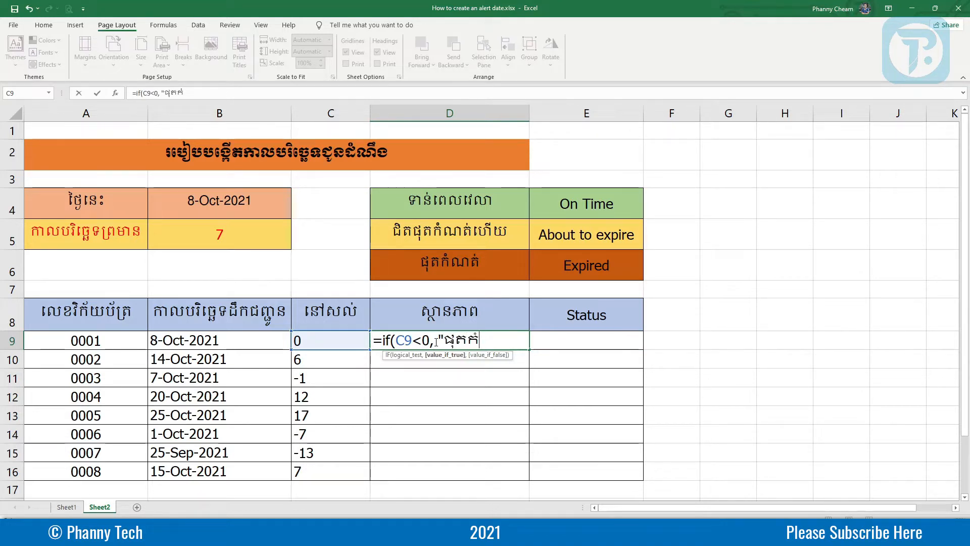
{"action": "type", "text": "ណត់\", if("}
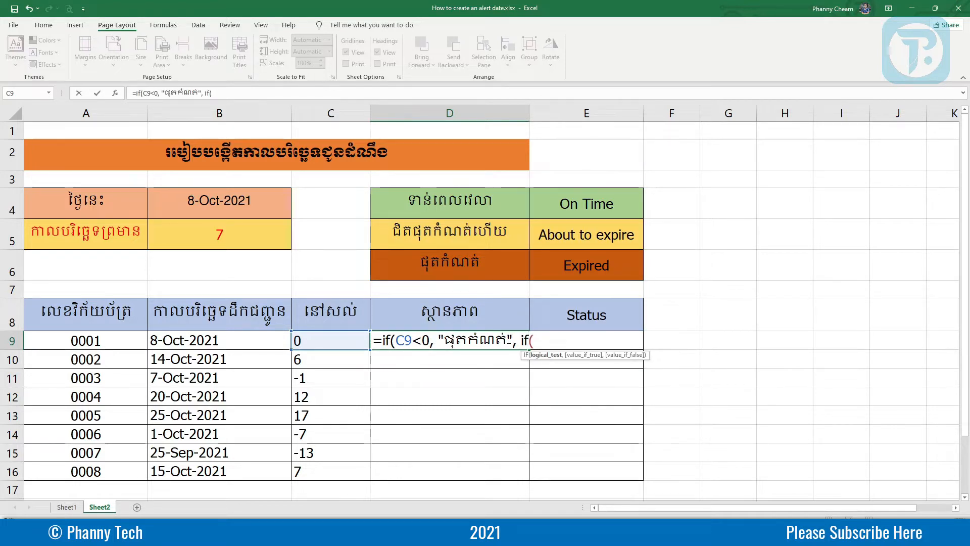
Step: Complete the D9 formula's nested IF with C9<=$B$5, "ជិតផុតកំណត់", "ទាន់ពេលវេលា")) and enter it
{"action": "type", "text": "C"}
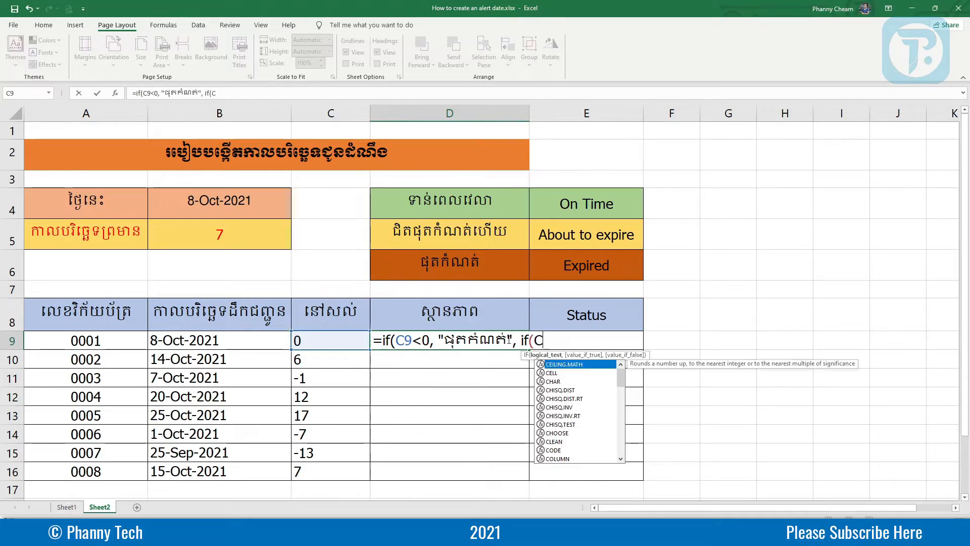
{"action": "type", "text": "9<="}
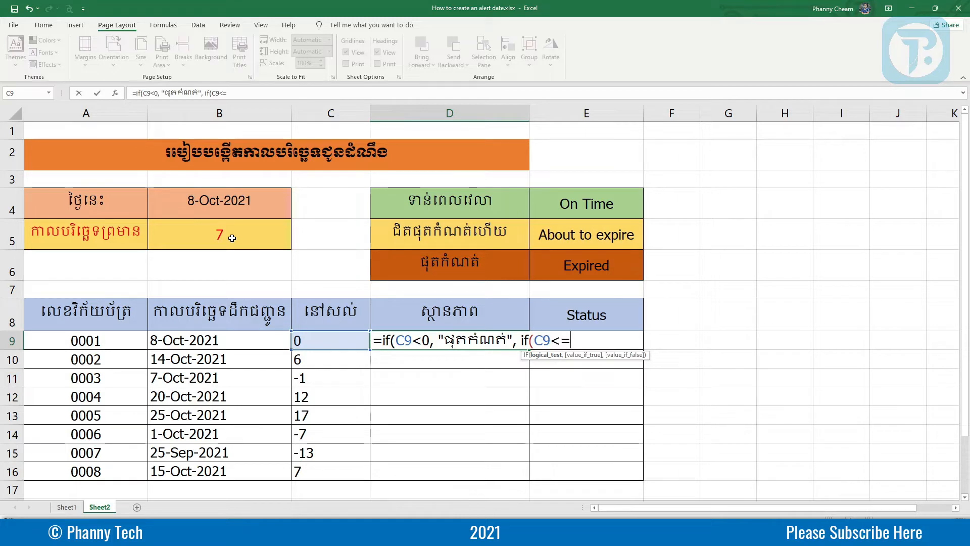
{"action": "left_click", "coordinate": [232, 238]}
{"action": "key", "text": "F4"}
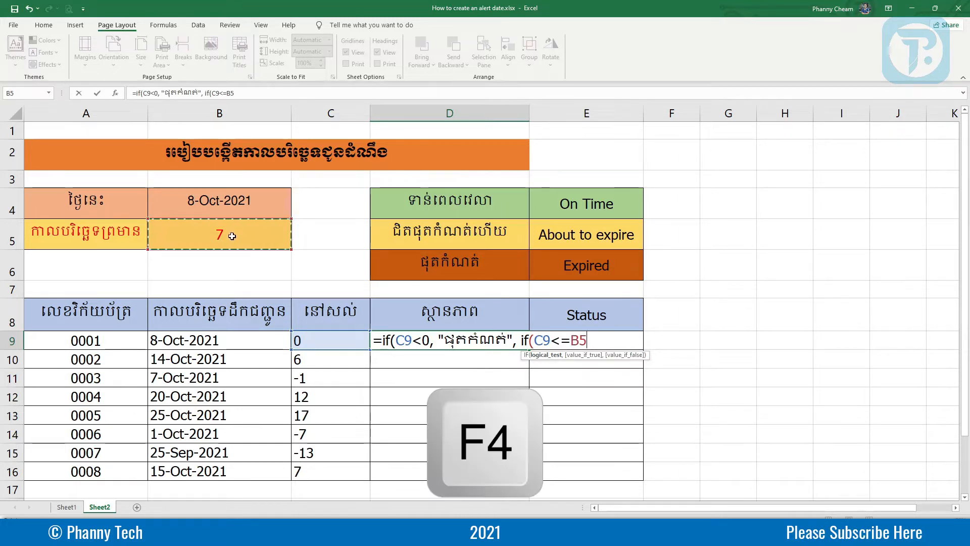
{"action": "key", "text": "F4"}
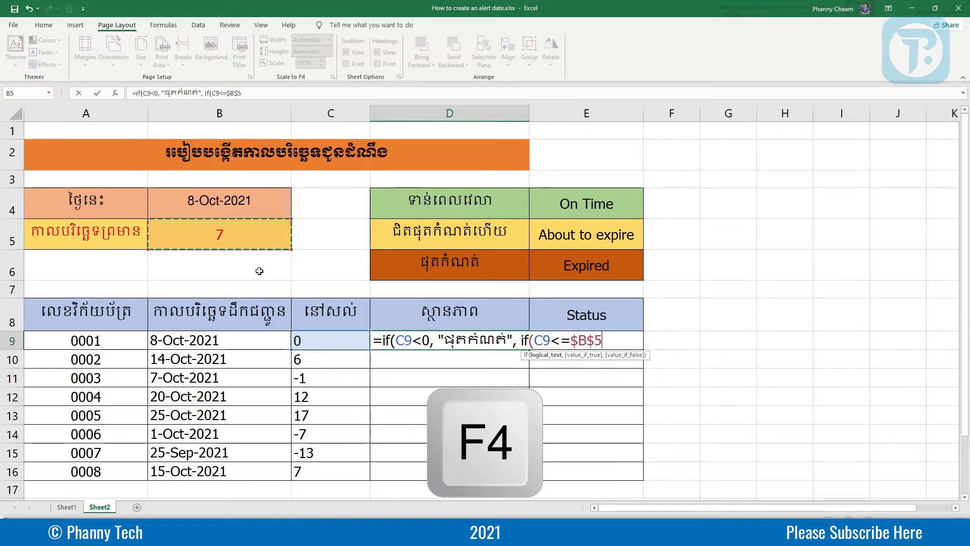
{"action": "left_click", "coordinate": [603, 342]}
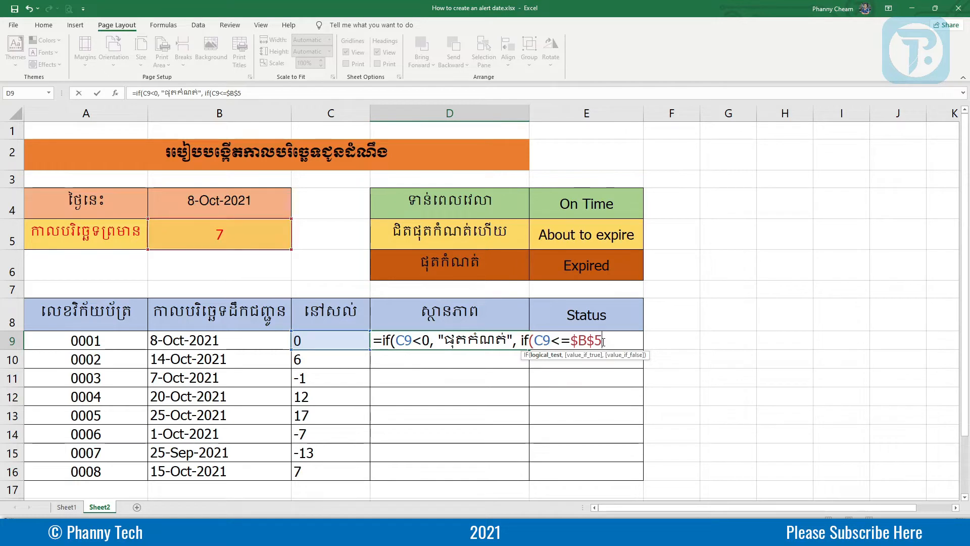
{"action": "type", "text": ","}
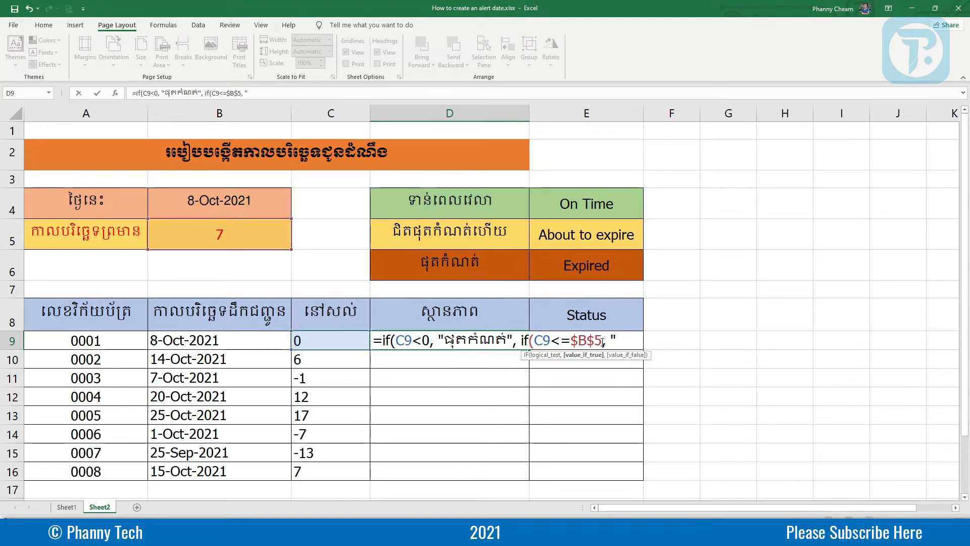
{"action": "type", "text": "\"ជិតផុតកំណ"}
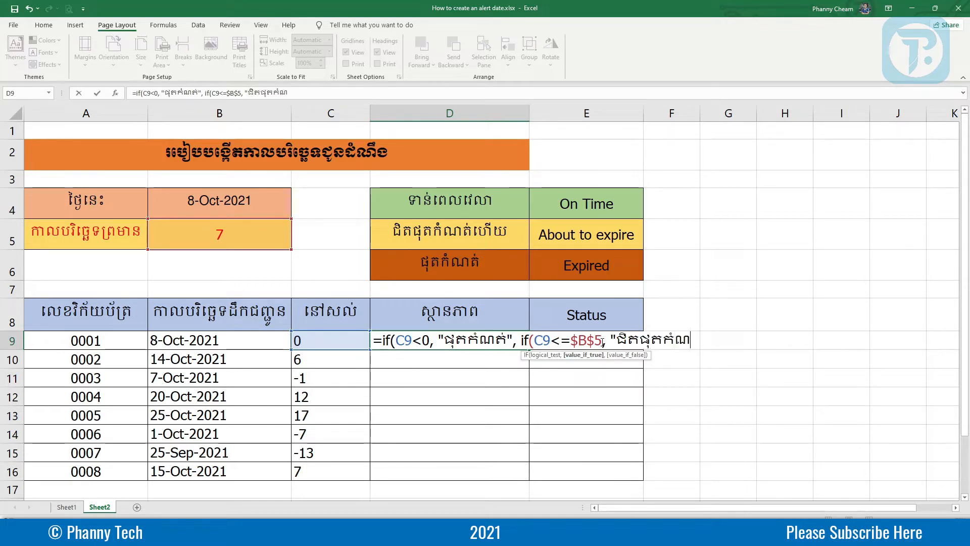
{"action": "type", "text": "ត់\","}
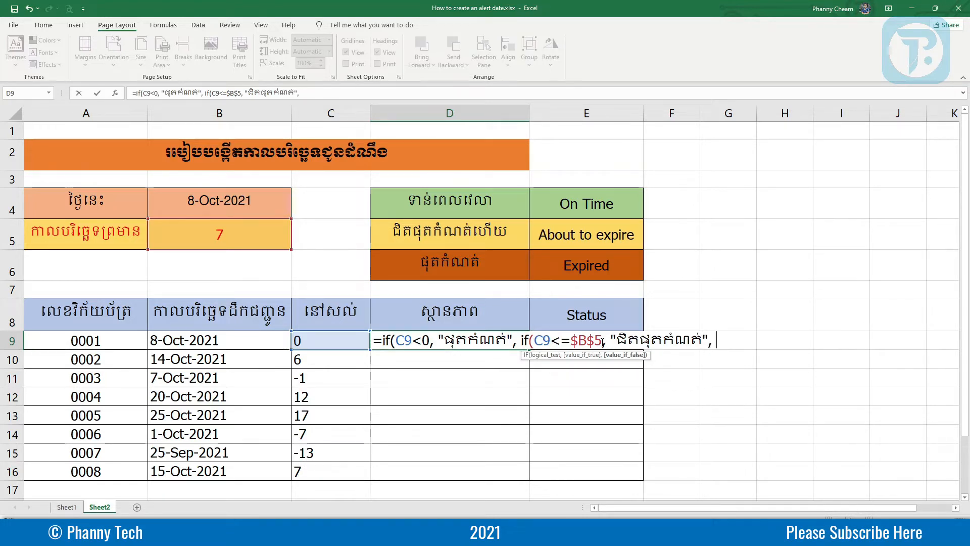
{"action": "type", "text": " \"ទាន់ពេលវេ"}
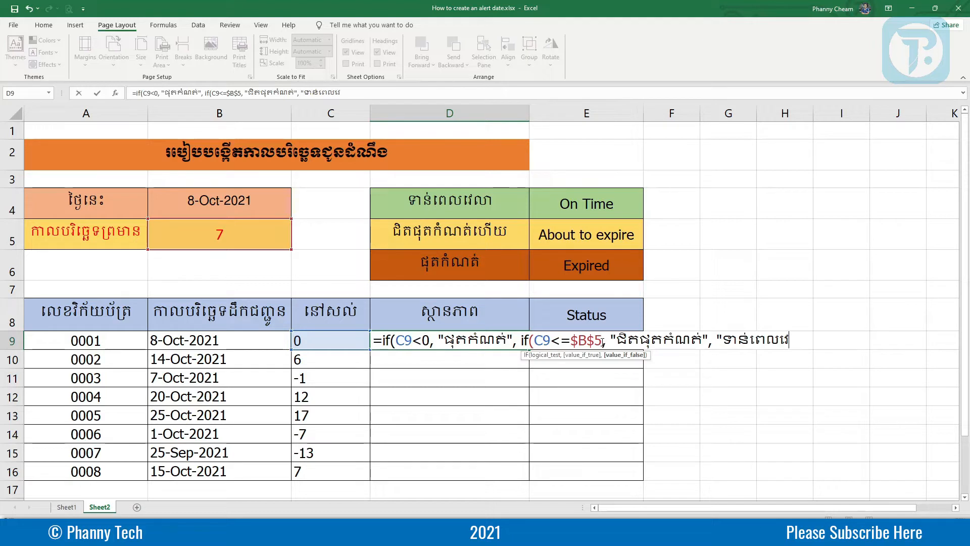
{"action": "type", "text": "លា\"))"}
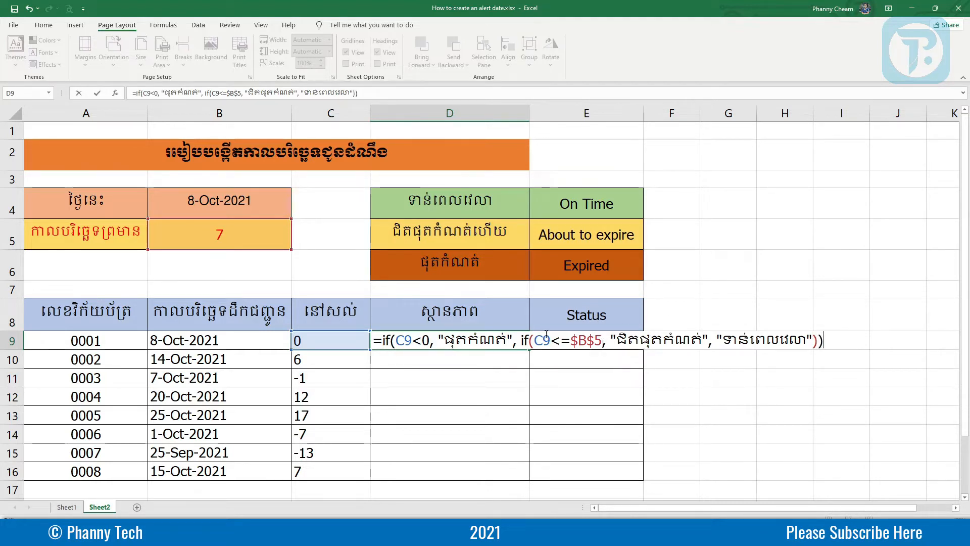
{"action": "key", "text": "Return"}
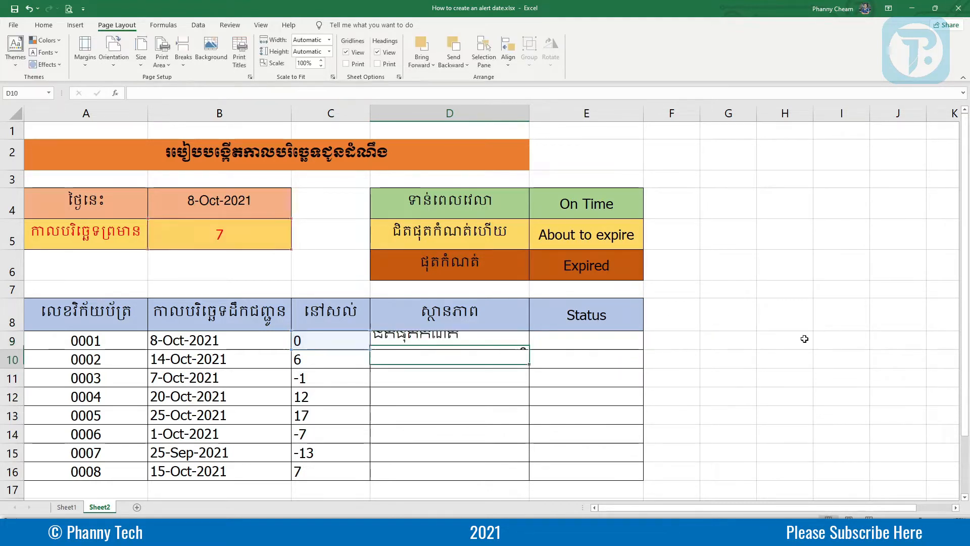
Step: Fill the Khmer status formula from D9 down through D16
{"action": "key", "text": "Up"}
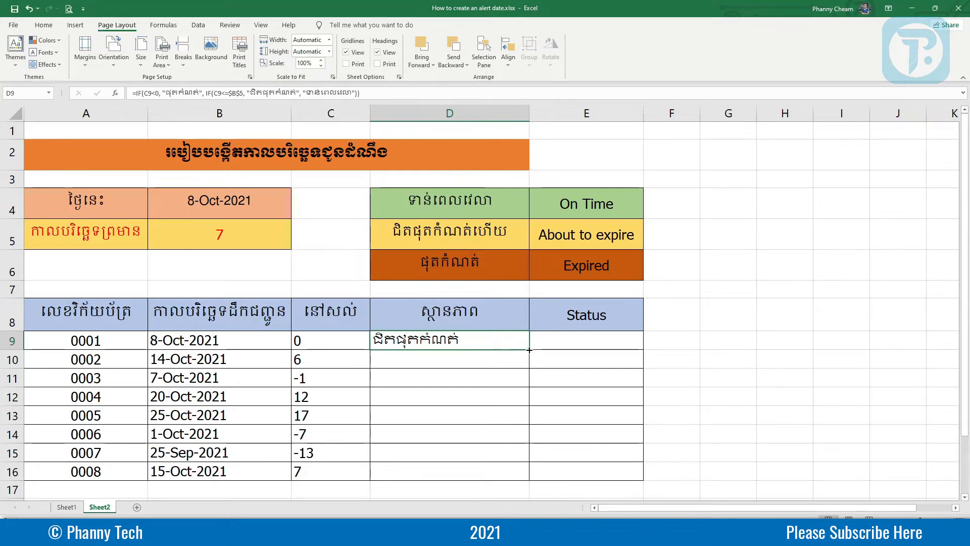
{"action": "left_click_drag", "start_coordinate": [529, 350], "coordinate": [522, 477]}
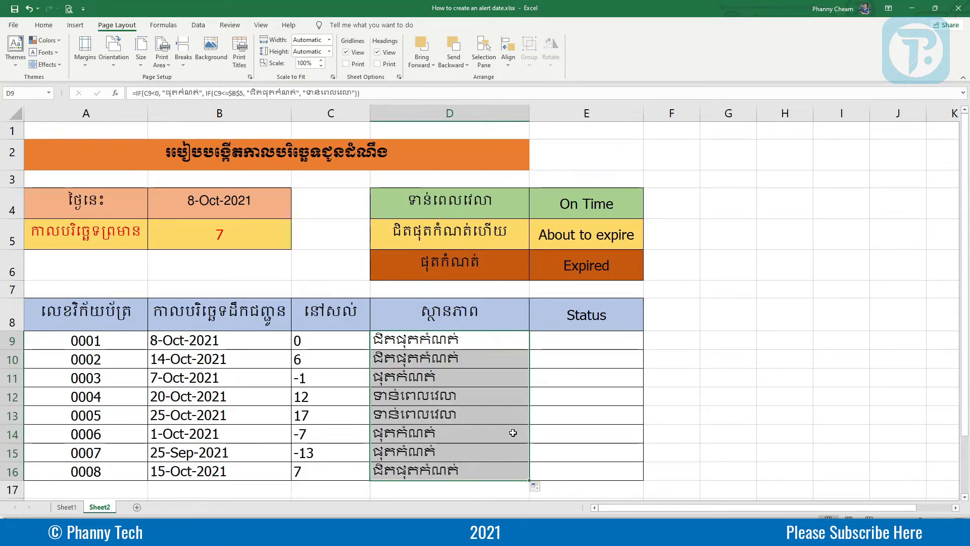
Step: Check the filled Khmer statuses in D9:D16 against each invoice's remaining days in column C
{"action": "left_click", "coordinate": [415, 400]}
{"action": "left_click", "coordinate": [382, 414]}
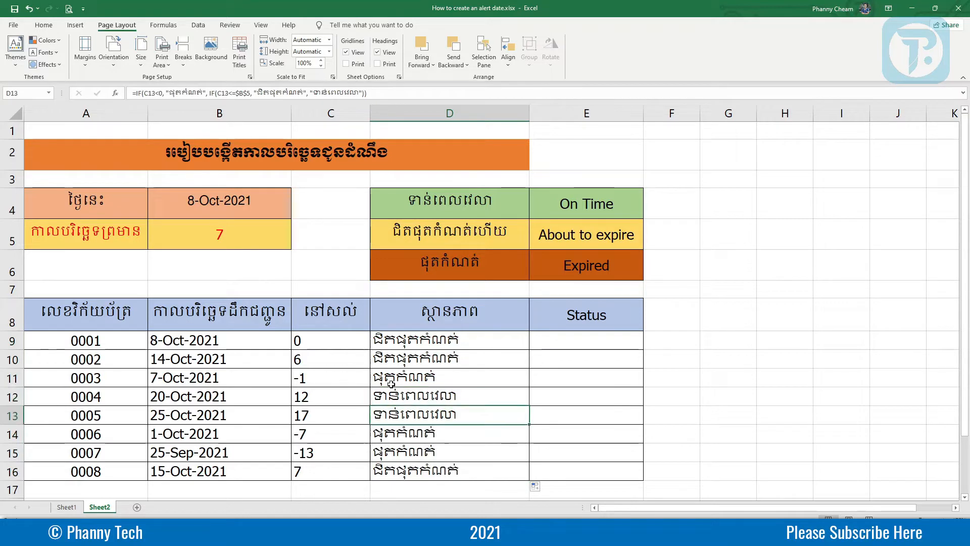
{"action": "left_click", "coordinate": [390, 379]}
{"action": "left_click", "coordinate": [443, 357]}
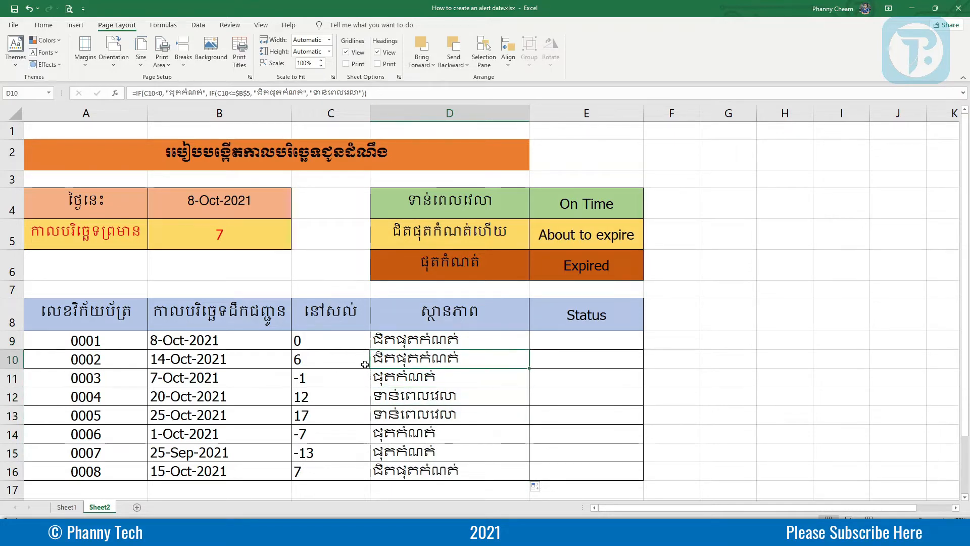
{"action": "left_click", "coordinate": [402, 347]}
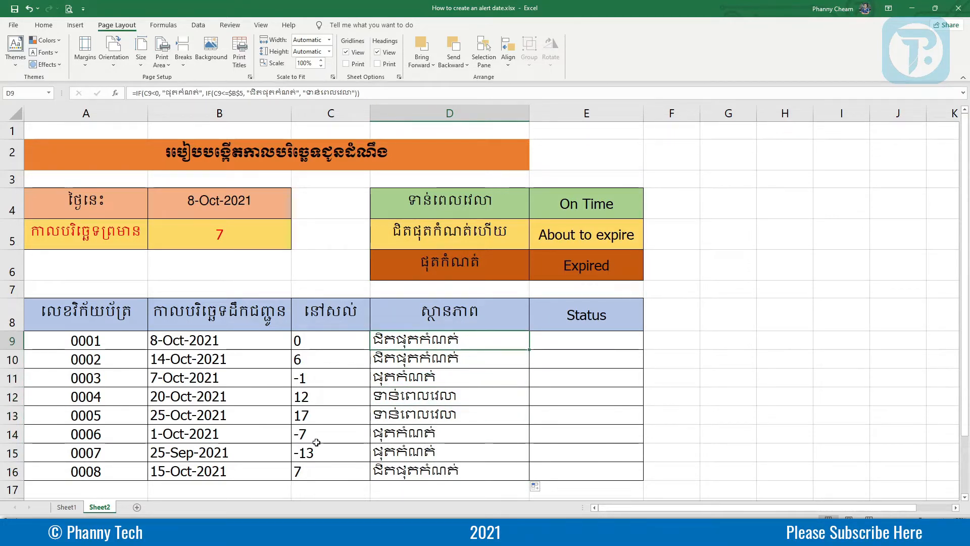
{"action": "left_click", "coordinate": [399, 433]}
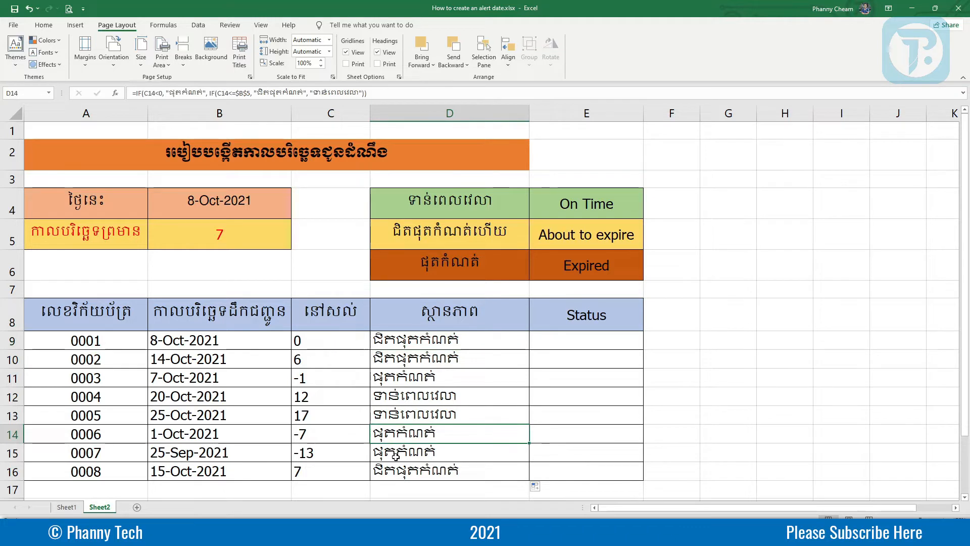
{"action": "left_click", "coordinate": [396, 455]}
{"action": "left_click", "coordinate": [389, 471]}
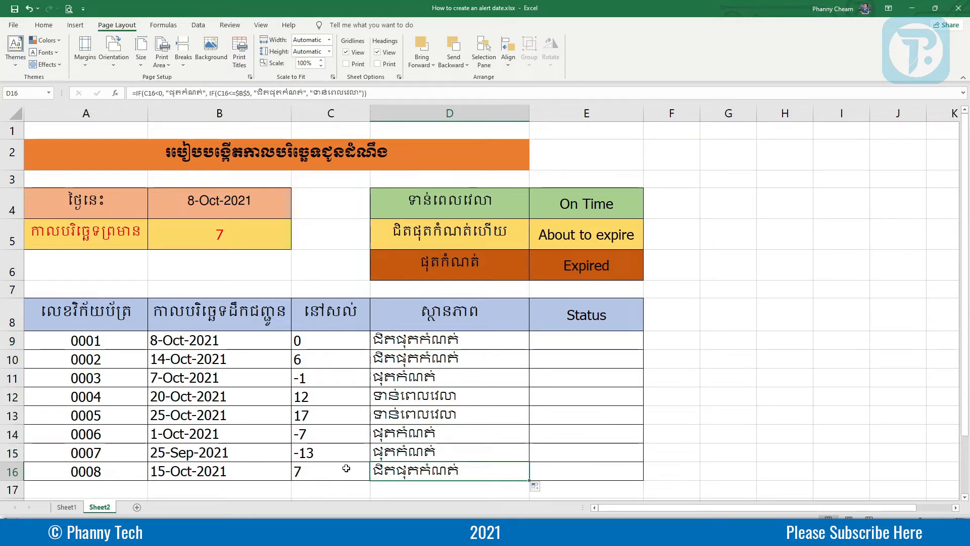
{"action": "left_click_drag", "start_coordinate": [478, 339], "coordinate": [480, 470]}
Step: Copy the cell formatting from D9 to E9 with Format Painter and select E9
{"action": "left_click", "coordinate": [568, 344]}
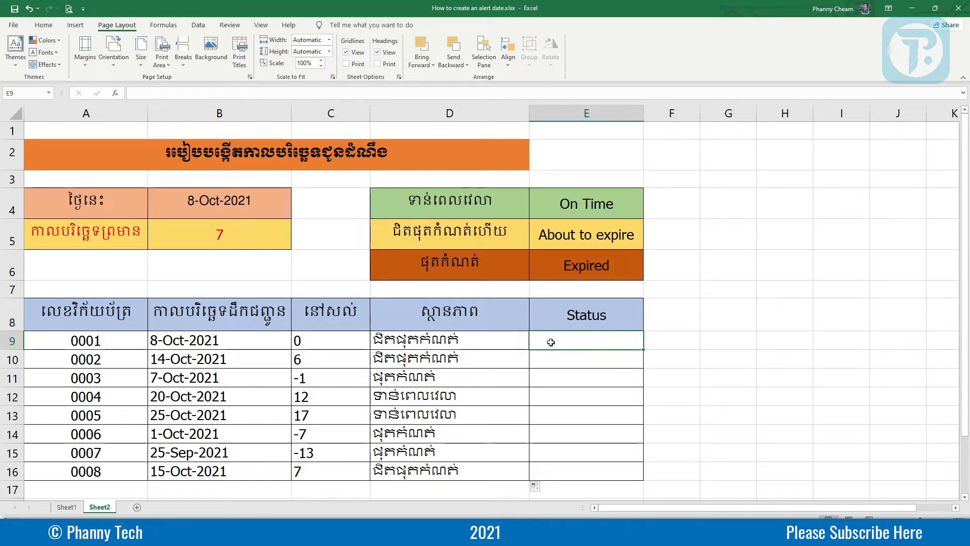
{"action": "left_click", "coordinate": [504, 342]}
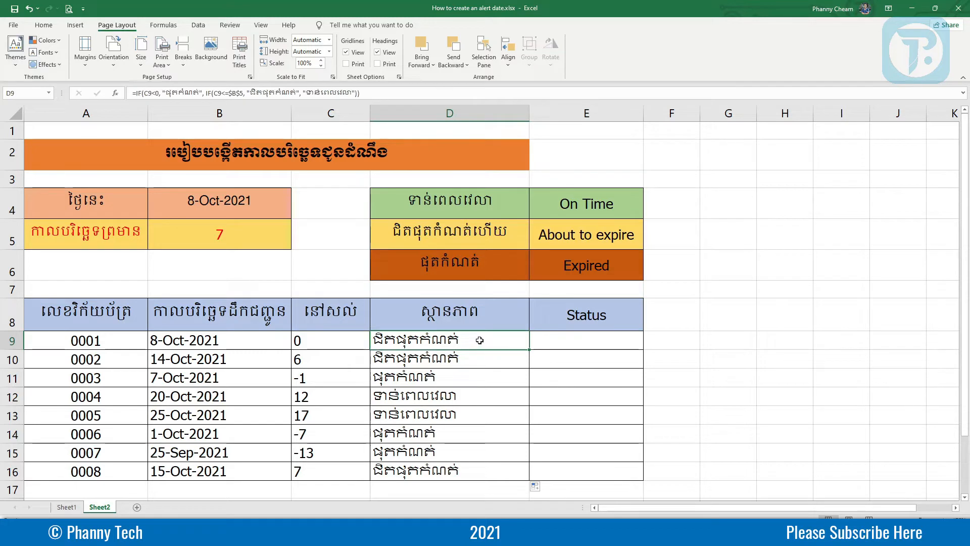
{"action": "left_click", "coordinate": [43, 24]}
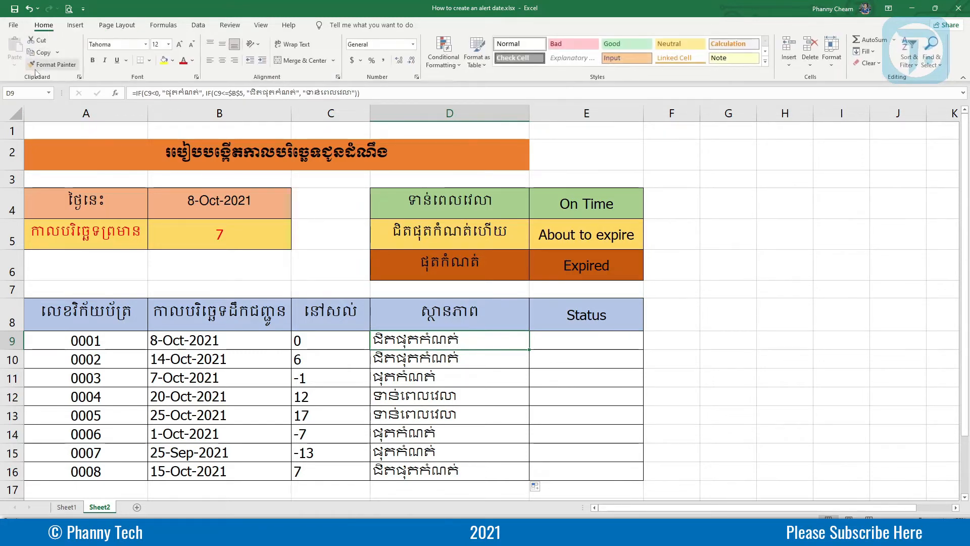
{"action": "left_click", "coordinate": [52, 64]}
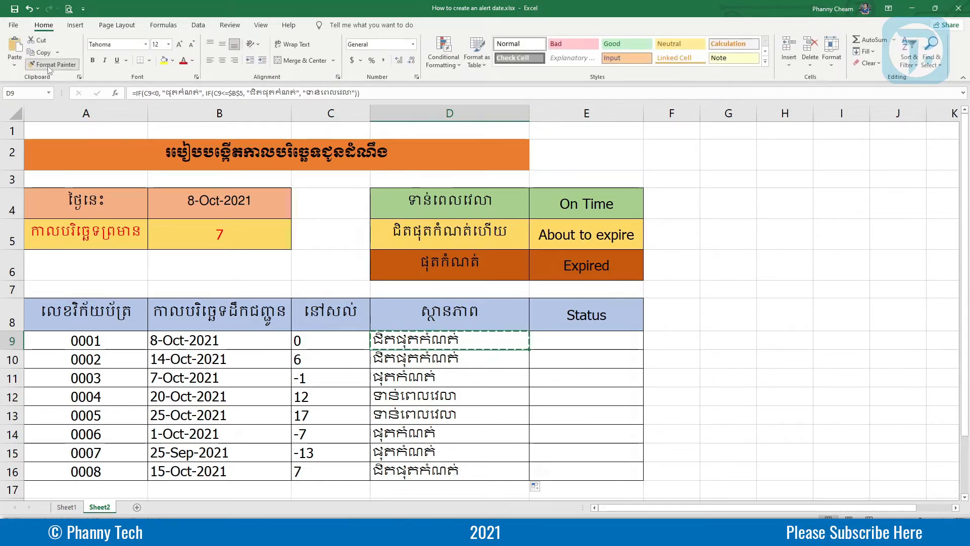
{"action": "left_click", "coordinate": [591, 341]}
{"action": "double_click", "coordinate": [599, 341]}
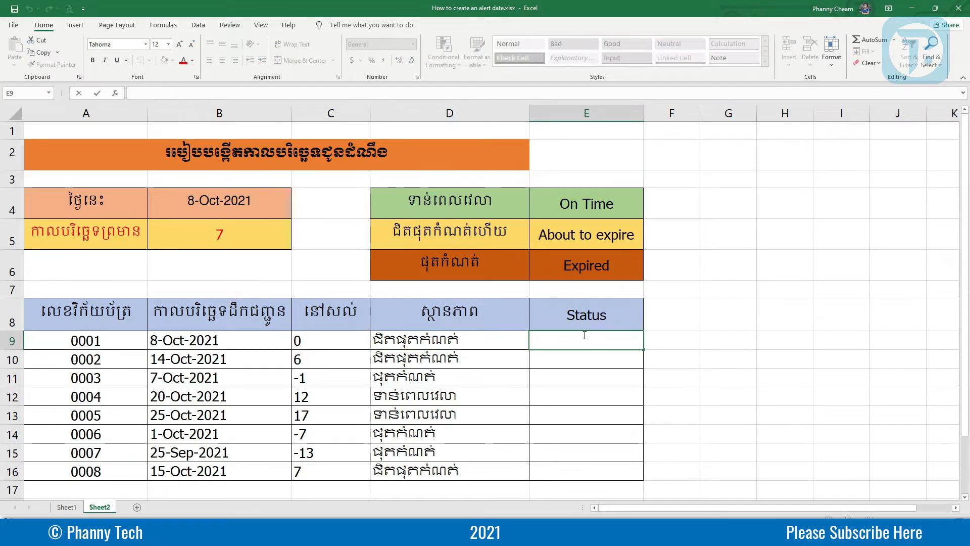
{"action": "left_click", "coordinate": [567, 357]}
{"action": "left_click", "coordinate": [579, 341]}
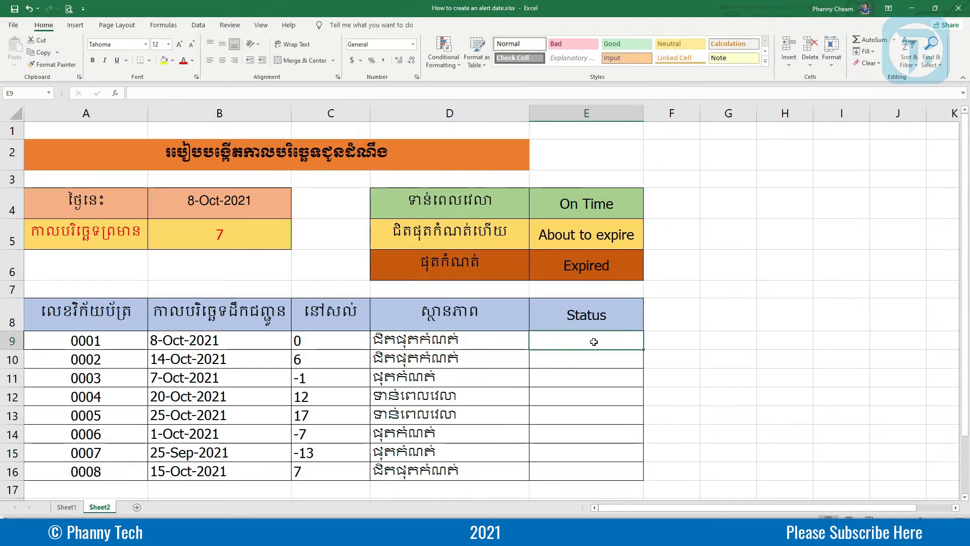
{"action": "left_click", "coordinate": [585, 315]}
{"action": "left_click_drag", "start_coordinate": [590, 195], "coordinate": [594, 262]}
{"action": "left_click", "coordinate": [567, 340]}
{"action": "type", "text": "="}
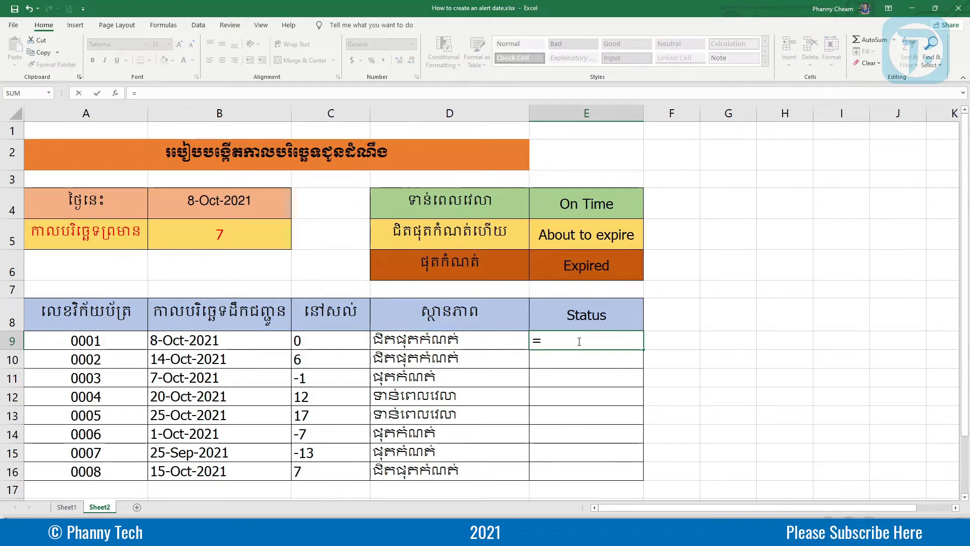
{"action": "type", "text": "if"}
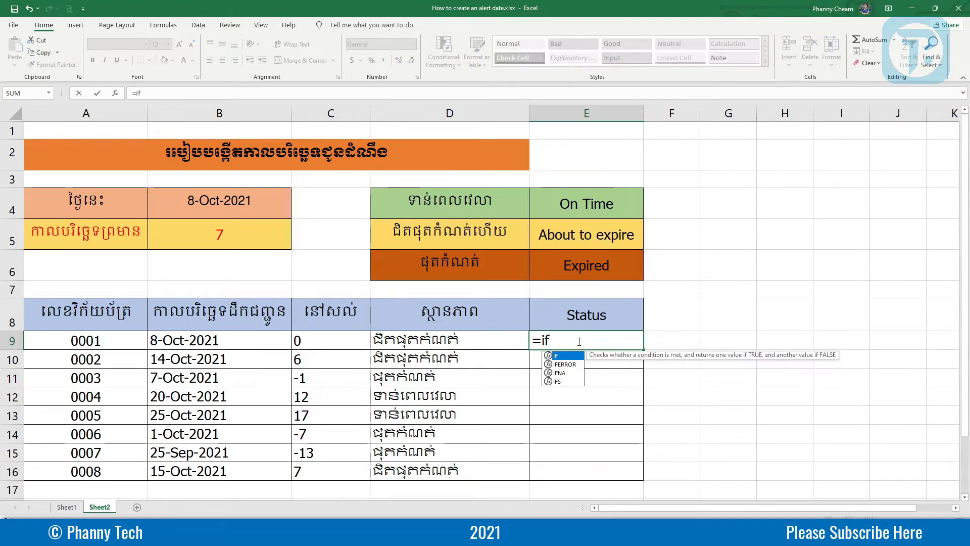
{"action": "type", "text": "("}
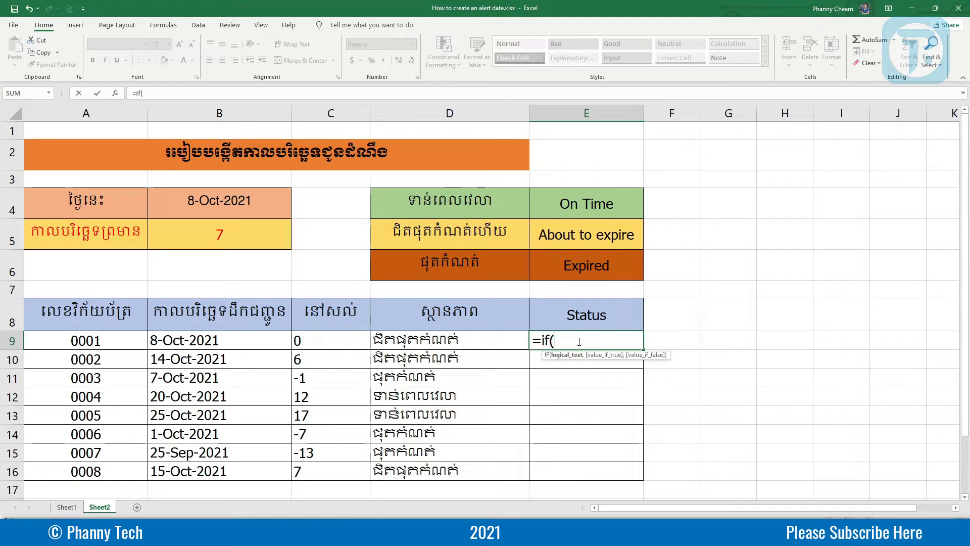
{"action": "left_click", "coordinate": [331, 341]}
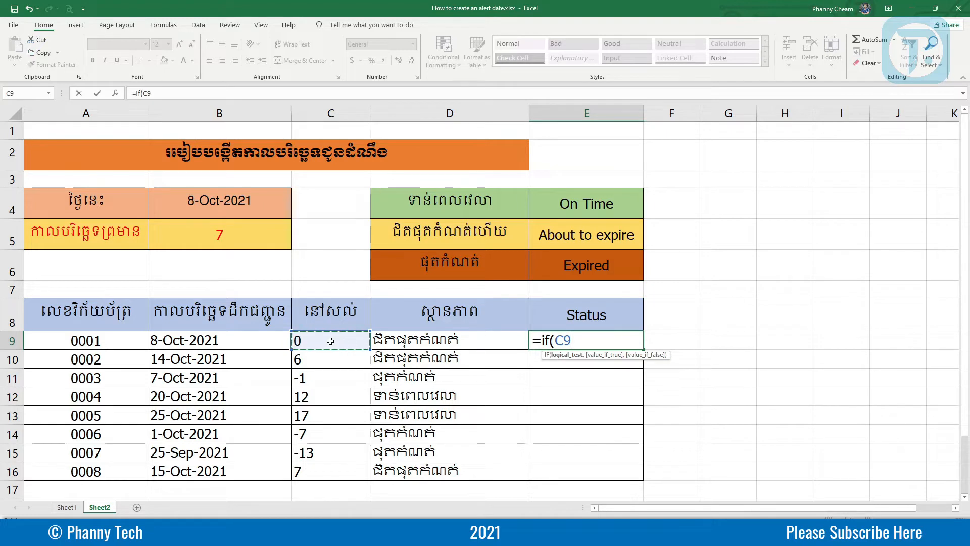
{"action": "type", "text": "<0"}
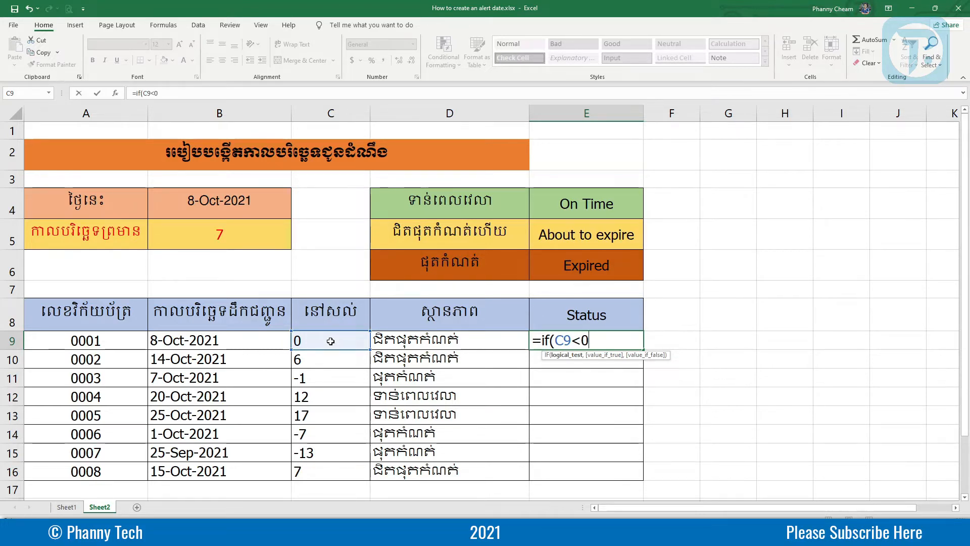
{"action": "type", "text": ","}
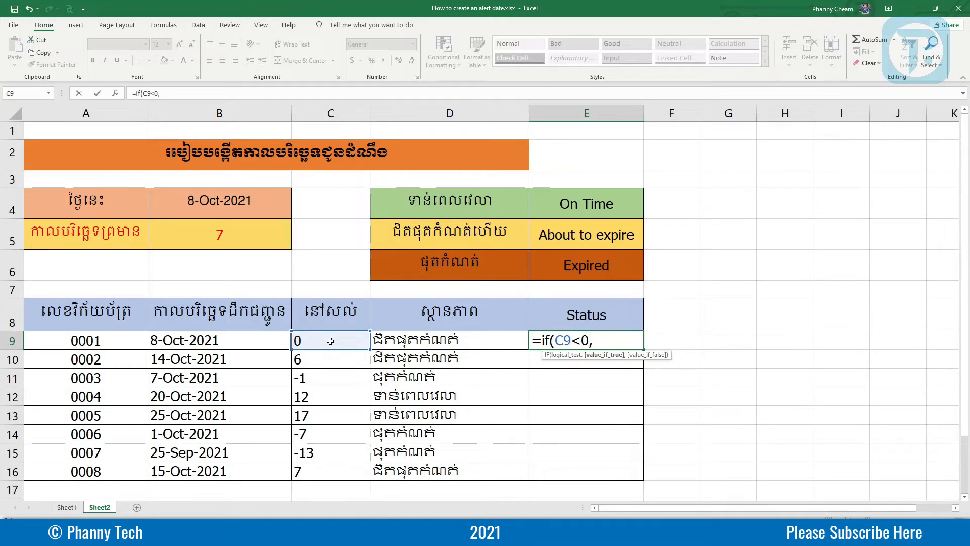
{"action": "key", "text": "shift+space"}
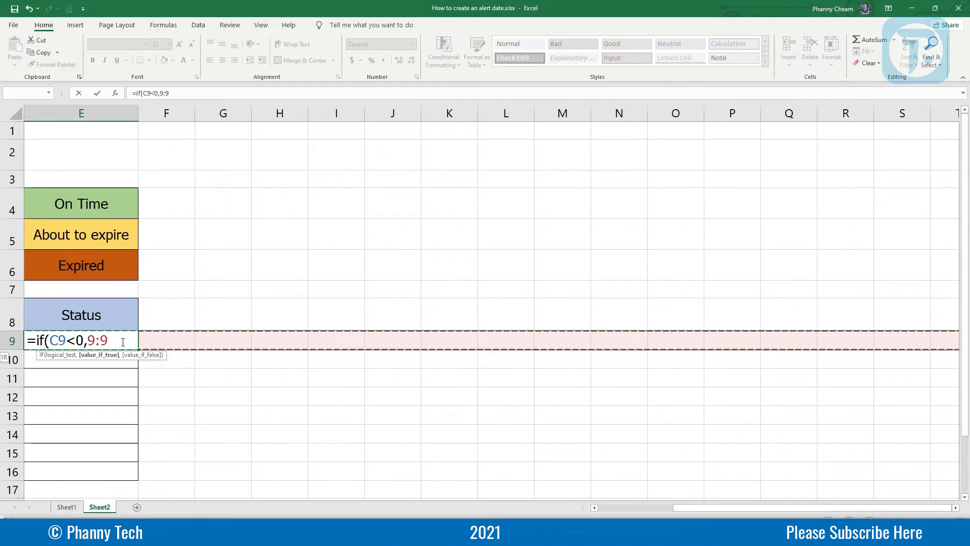
{"action": "key", "text": "BackSpace"}
{"action": "key", "text": "BackSpace"}
{"action": "key", "text": "BackSpace"}
{"action": "key", "text": "BackSpace"}
{"action": "key", "text": "BackSpace"}
{"action": "key", "text": "BackSpace"}
{"action": "key", "text": "BackSpace"}
{"action": "key", "text": "BackSpace"}
{"action": "key", "text": "BackSpace"}
{"action": "key", "text": "BackSpace"}
{"action": "key", "text": "BackSpace"}
{"action": "key", "text": "BackSpace"}
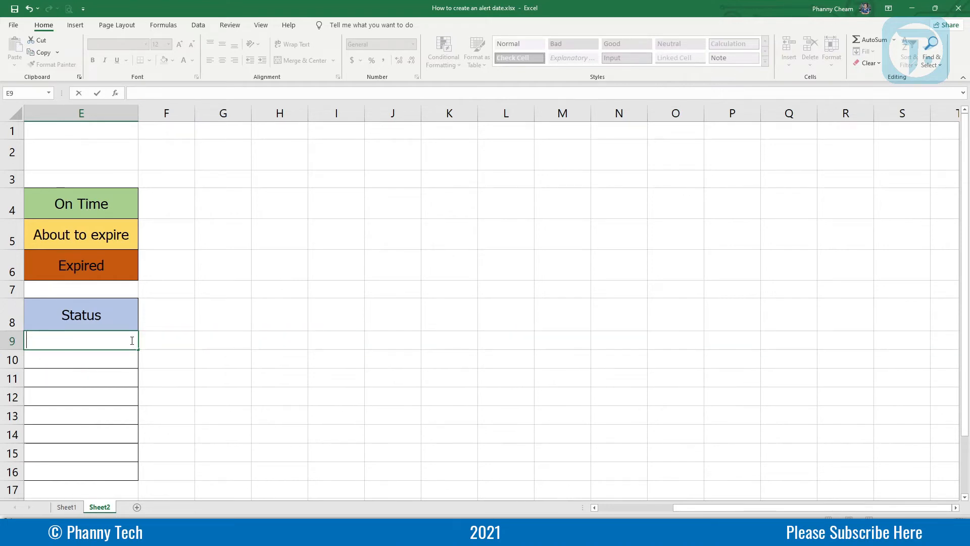
{"action": "left_click_drag", "start_coordinate": [782, 508], "coordinate": [640, 509]}
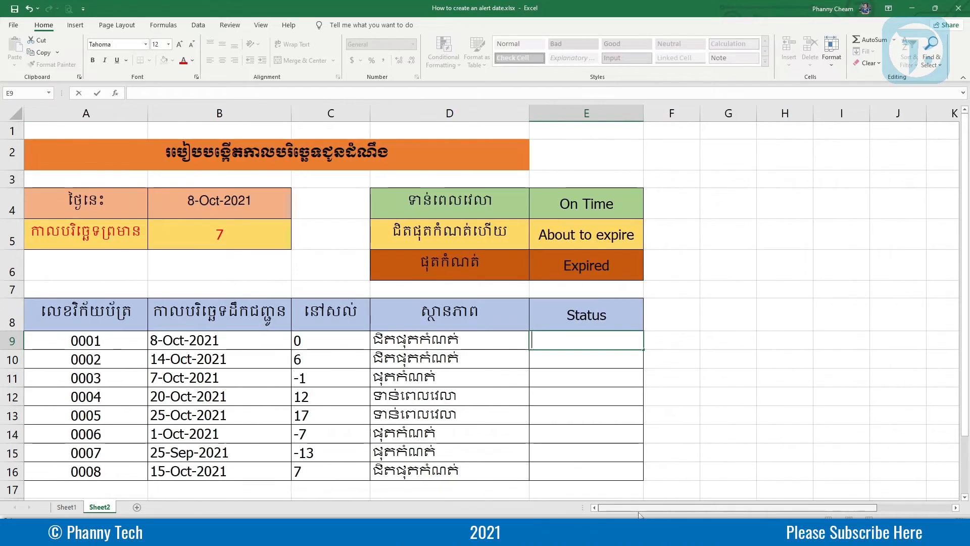
{"action": "left_click", "coordinate": [653, 340]}
{"action": "left_click", "coordinate": [628, 340]}
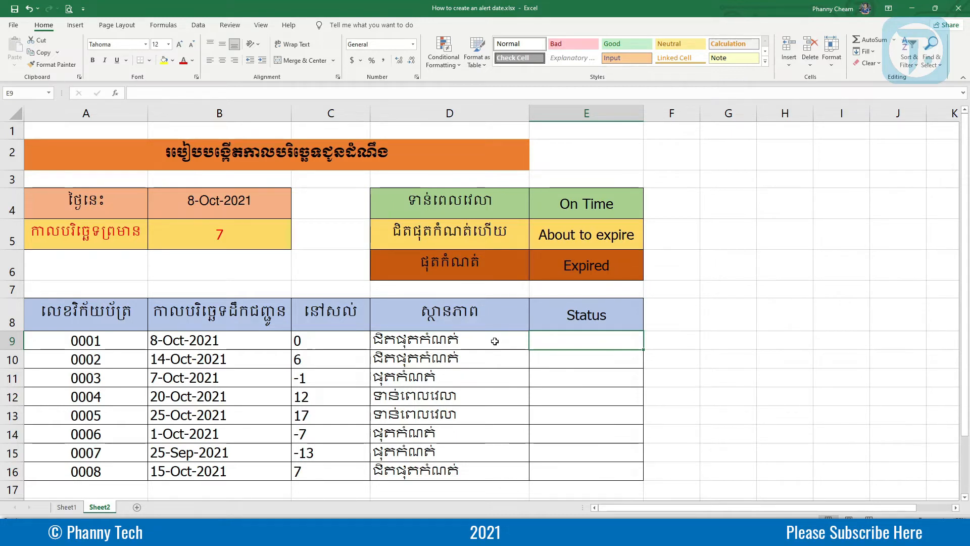
Step: Copy the full nested IF formula text from D9 and paste it into E9 as the basis for the English status
{"action": "left_click_drag", "start_coordinate": [586, 207], "coordinate": [597, 273]}
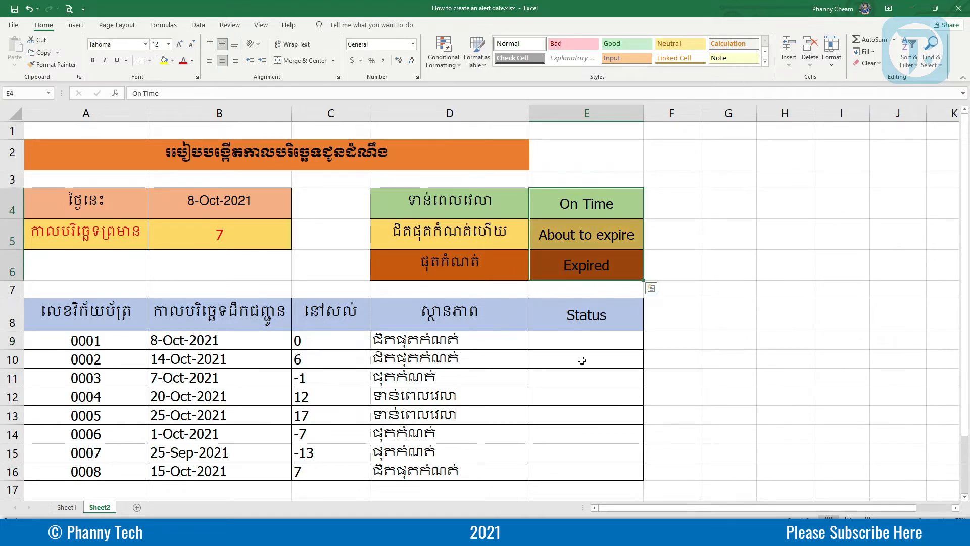
{"action": "left_click", "coordinate": [584, 338]}
{"action": "double_click", "coordinate": [476, 340]}
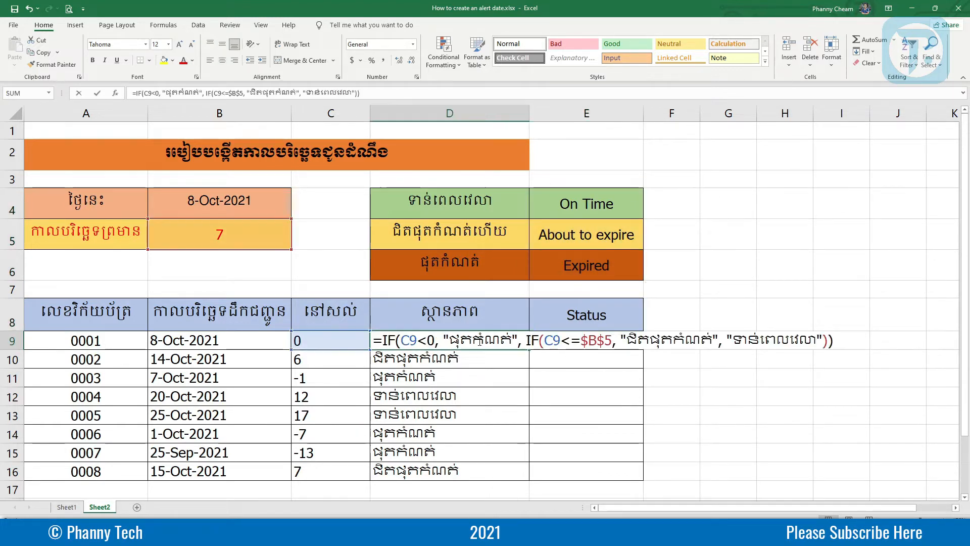
{"action": "left_click_drag", "start_coordinate": [837, 343], "coordinate": [367, 349]}
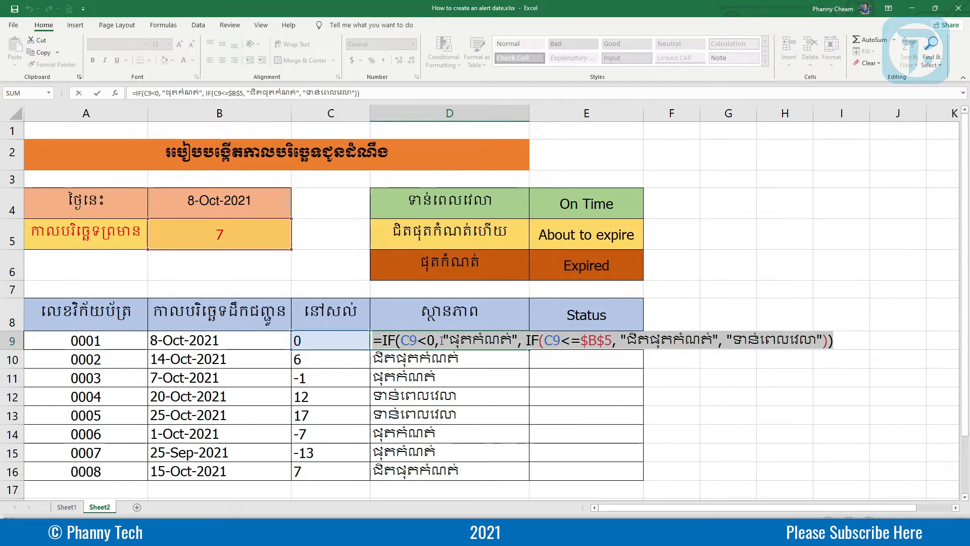
{"action": "key", "text": "ctrl+c"}
{"action": "key", "text": "Return"}
{"action": "left_click", "coordinate": [558, 335]}
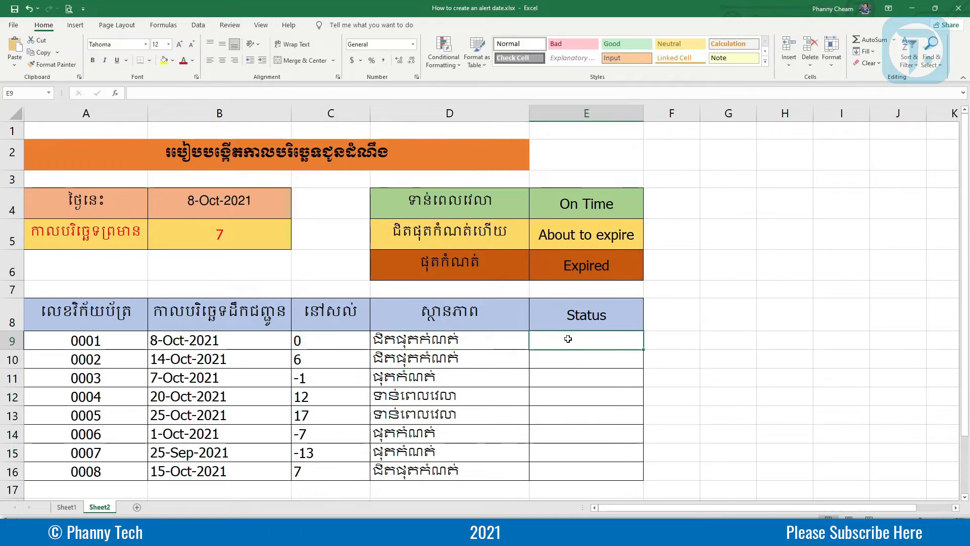
{"action": "double_click", "coordinate": [568, 339]}
{"action": "key", "text": "ctrl+v"}
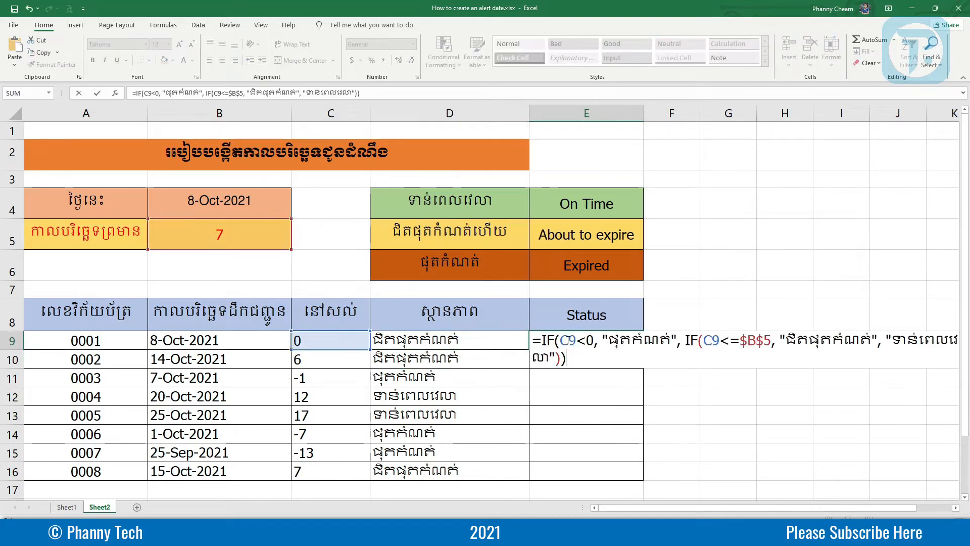
Step: In the E9 formula, replace the Khmer result for C9<0 with "Expired"
{"action": "scroll", "coordinate": [638, 508], "scroll_direction": "right", "scroll_amount": 1}
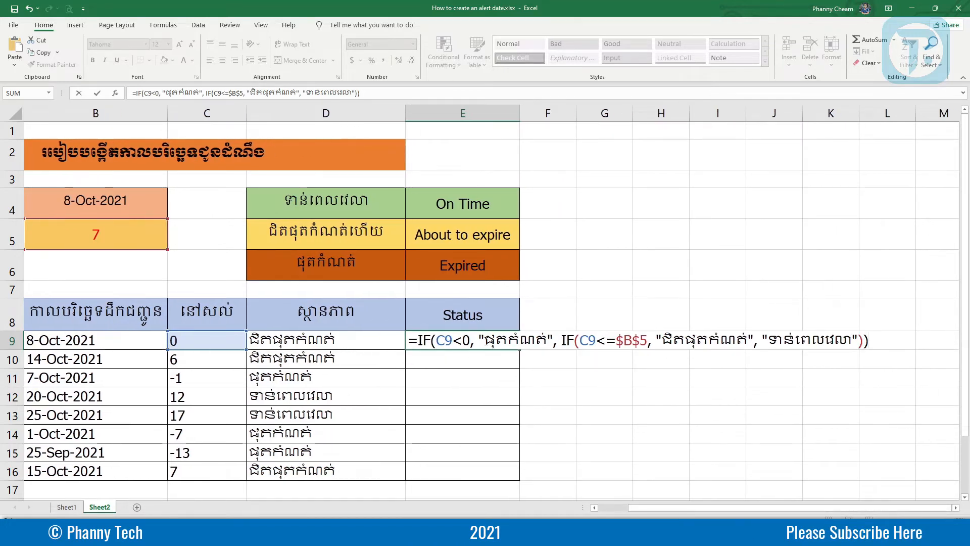
{"action": "left_click_drag", "start_coordinate": [484, 339], "coordinate": [547, 339]}
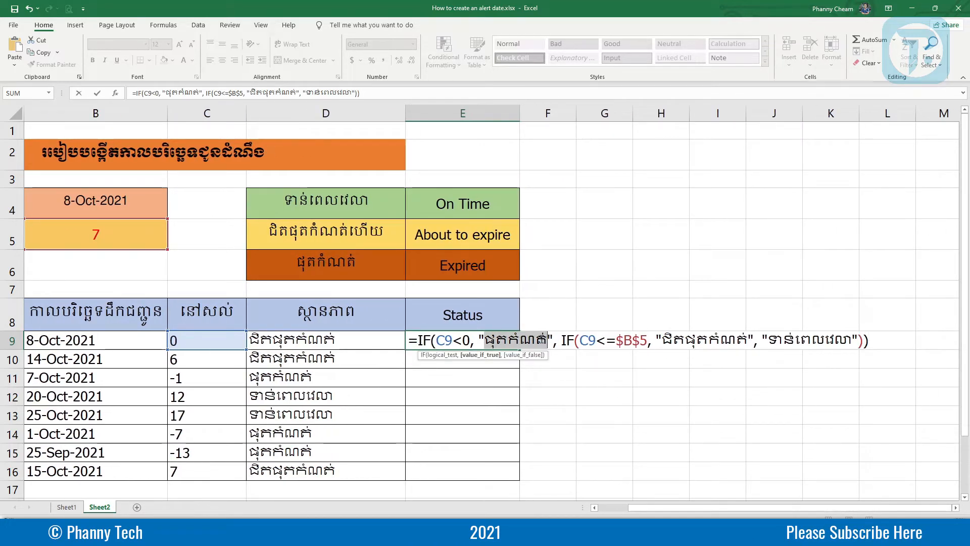
{"action": "type", "text": "E"}
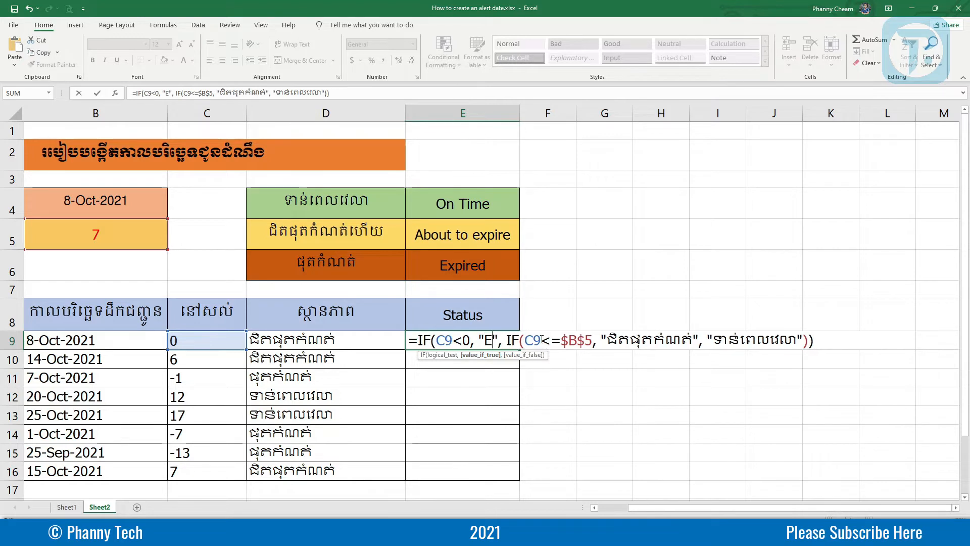
{"action": "type", "text": "xpired"}
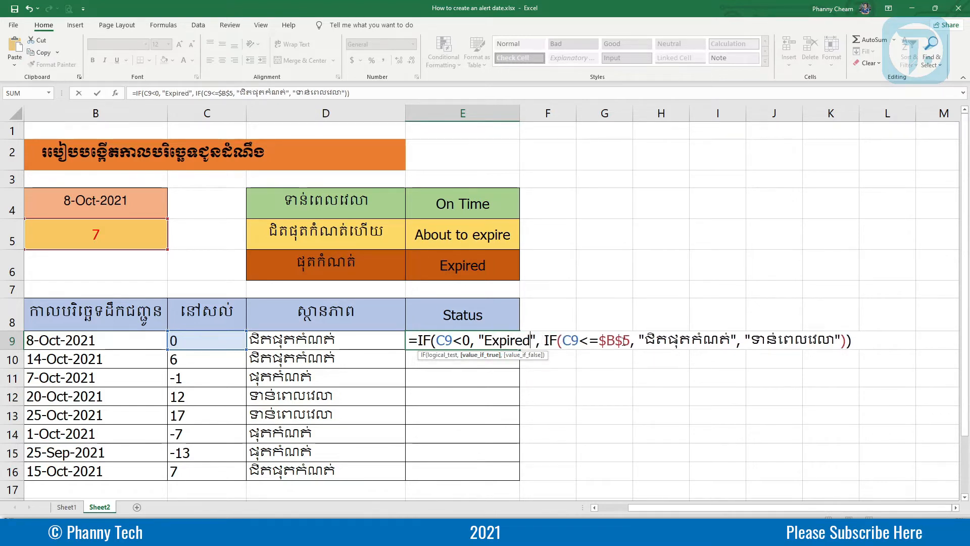
Step: In the E9 formula, replace the Khmer result for C9<=$B$5 with "About to expire"
{"action": "left_click_drag", "start_coordinate": [645, 340], "coordinate": [731, 340]}
{"action": "type", "text": "Abouy"}
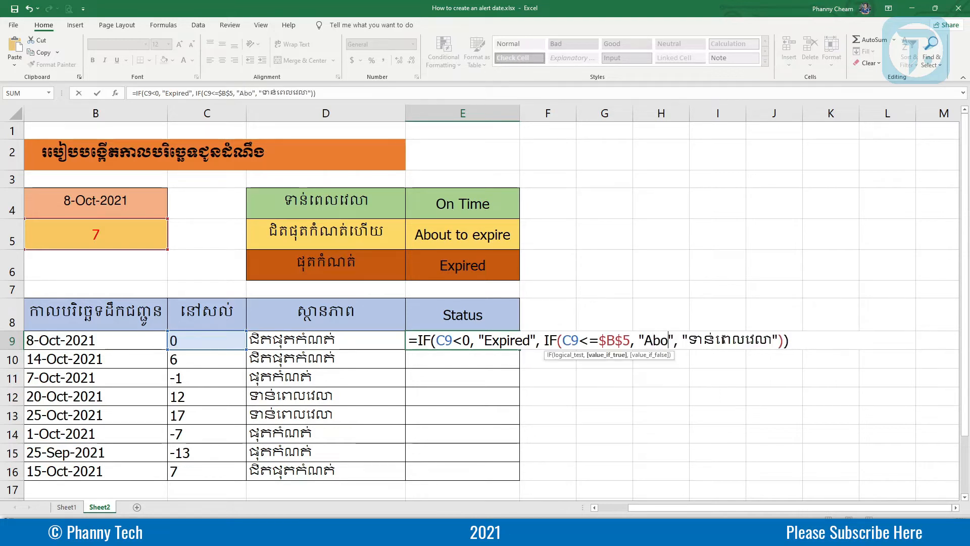
{"action": "key", "text": "BackSpace"}
{"action": "type", "text": "t"}
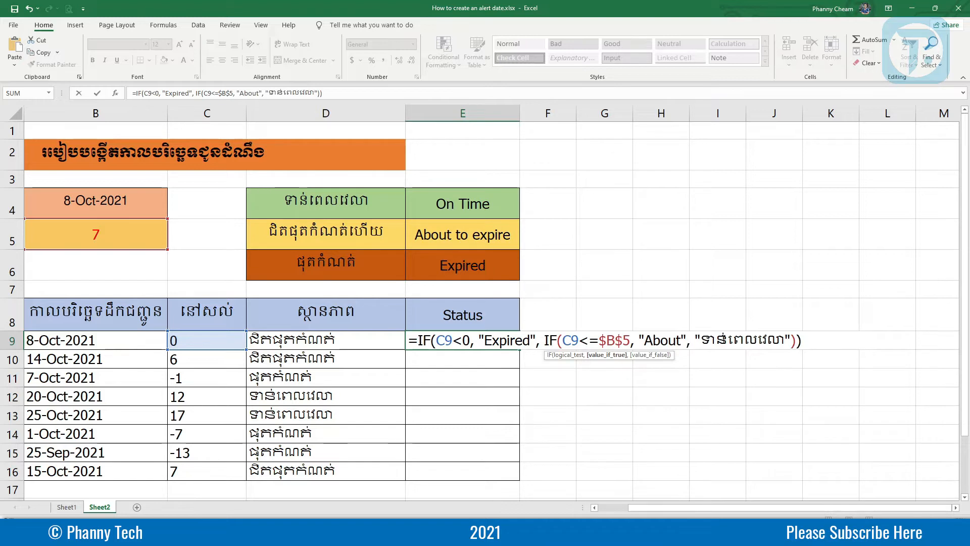
{"action": "type", "text": " e"}
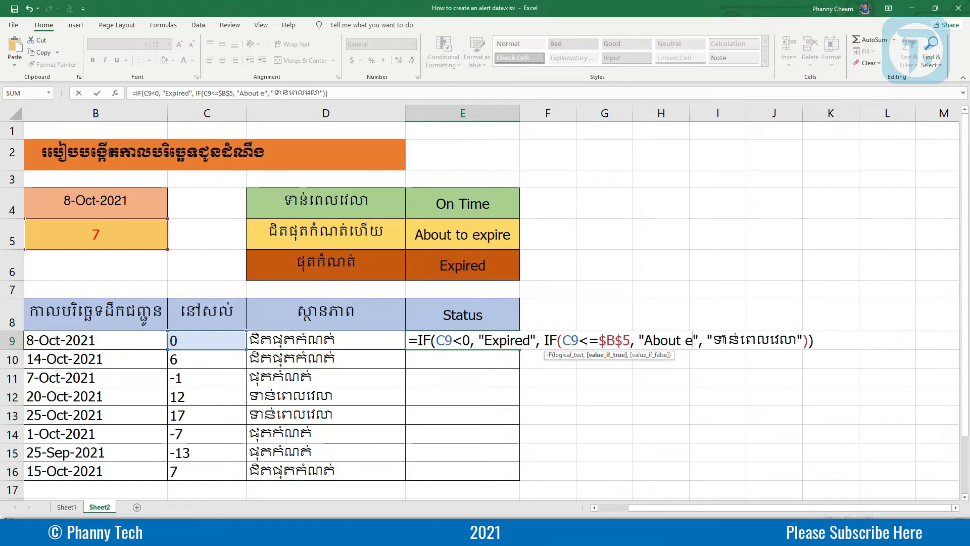
{"action": "key", "text": "BackSpace"}
{"action": "type", "text": "to exp"}
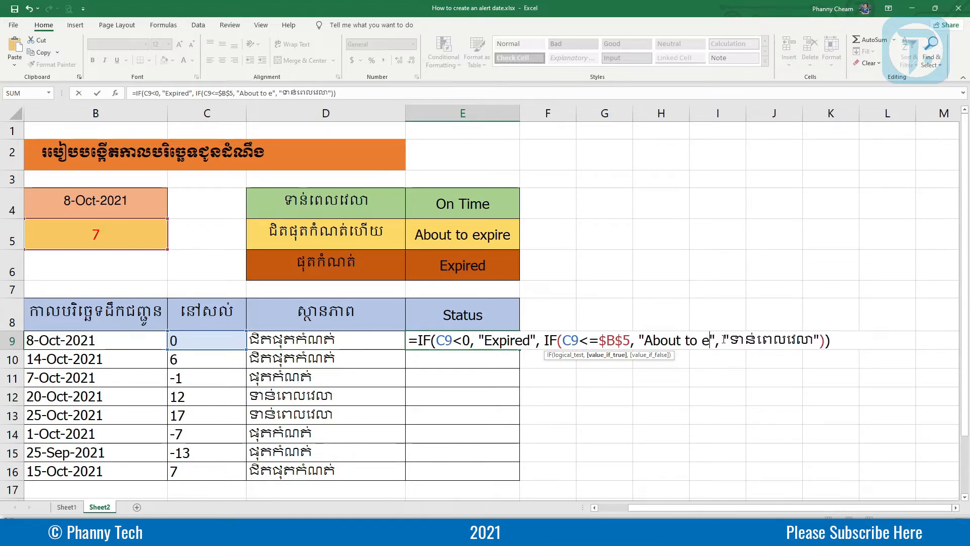
{"action": "type", "text": "ire"}
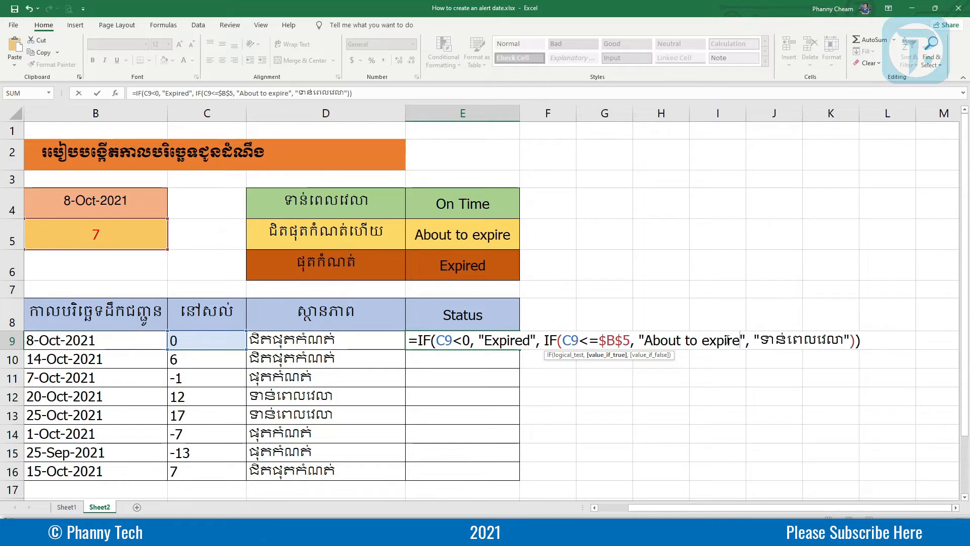
Step: Replace the last Khmer result in the E9 formula with "On Time" and enter the formula
{"action": "left_click_drag", "start_coordinate": [760, 339], "coordinate": [842, 340]}
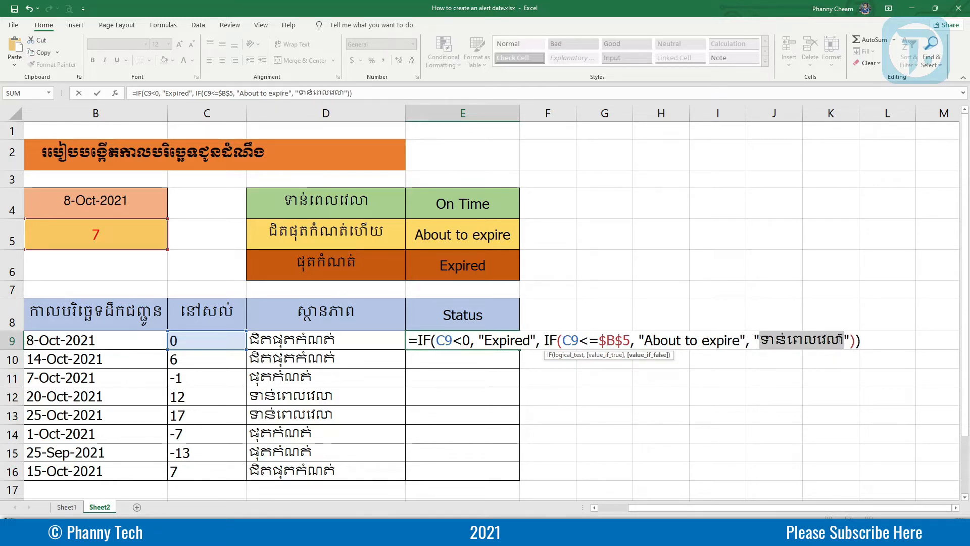
{"action": "type", "text": "On Ti"}
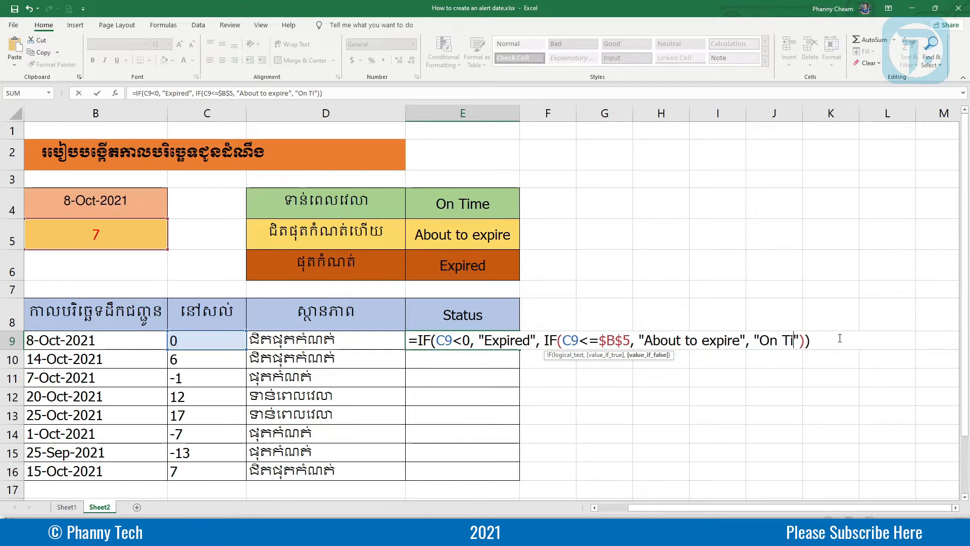
{"action": "type", "text": "me"}
{"action": "key", "text": "Return"}
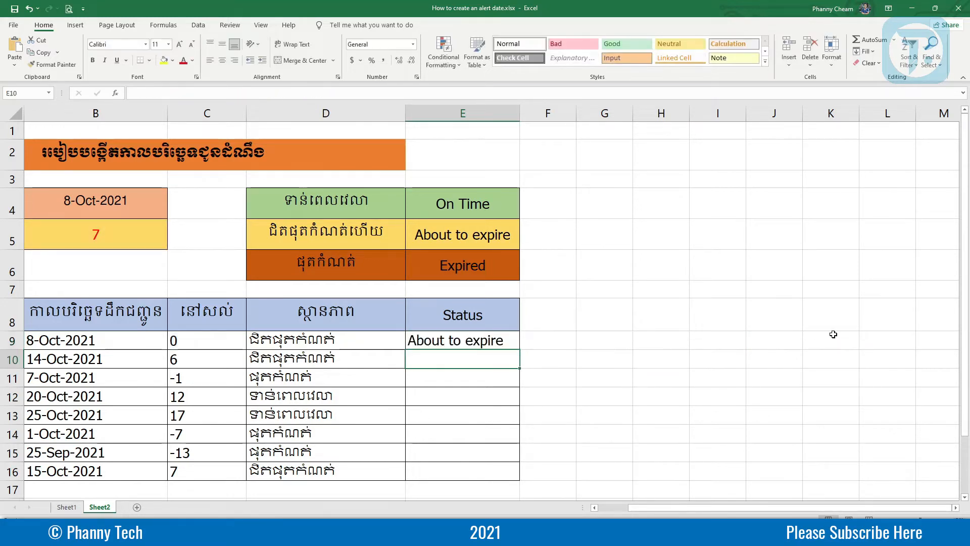
Step: Fill the English status formula from E9 down through E16
{"action": "left_click", "coordinate": [496, 338]}
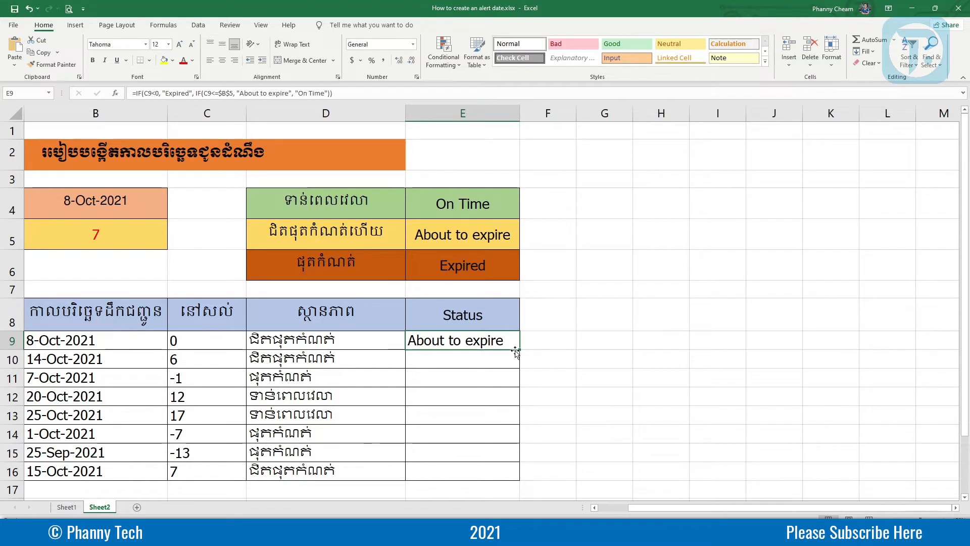
{"action": "double_click", "coordinate": [518, 350]}
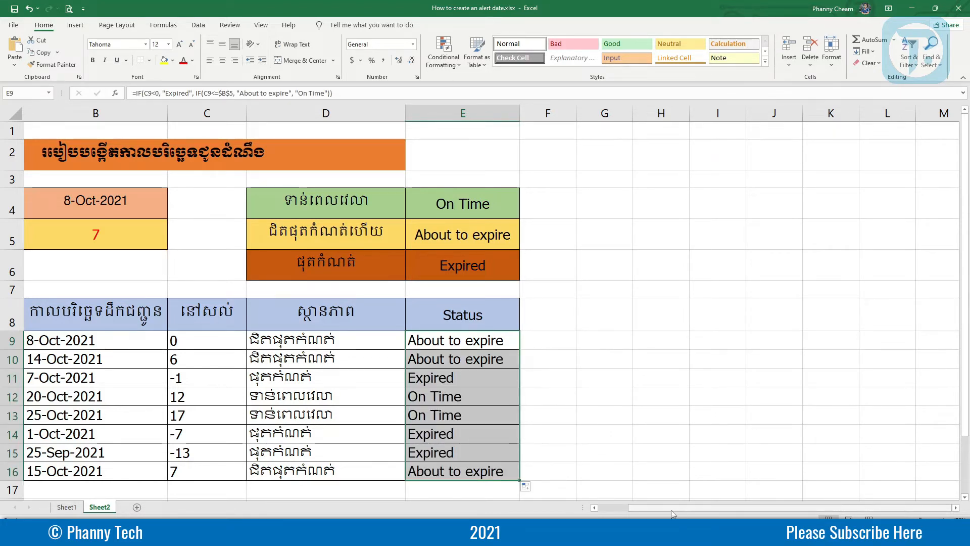
{"action": "scroll", "coordinate": [525, 427], "scroll_direction": "left", "scroll_amount": 2}
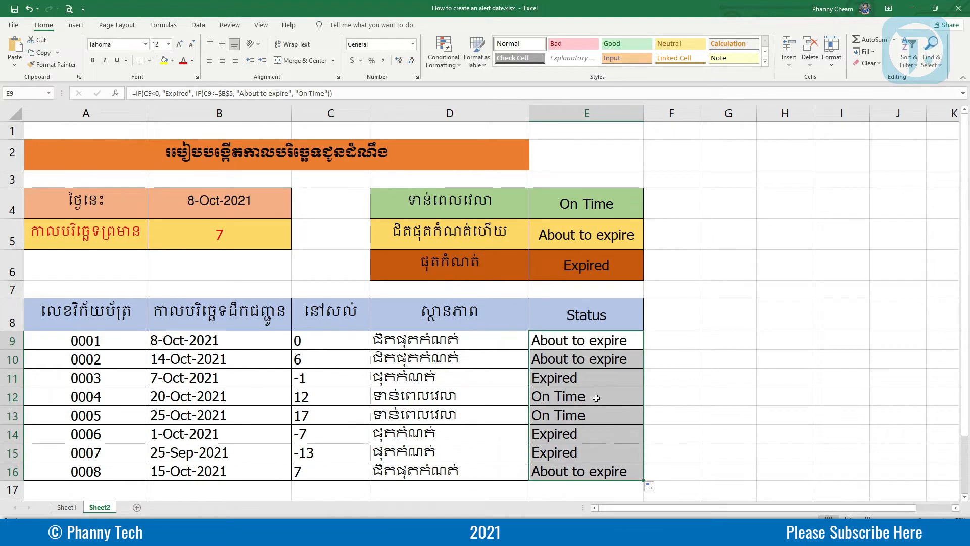
{"action": "left_click", "coordinate": [595, 381]}
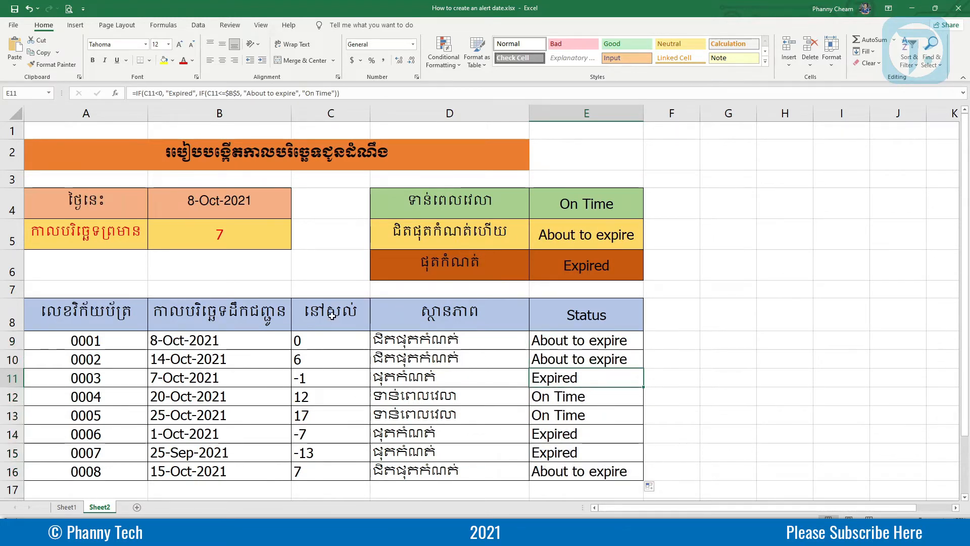
{"action": "left_click", "coordinate": [341, 335]}
{"action": "left_click_drag", "start_coordinate": [342, 340], "coordinate": [325, 467]}
{"action": "left_click", "coordinate": [331, 338]}
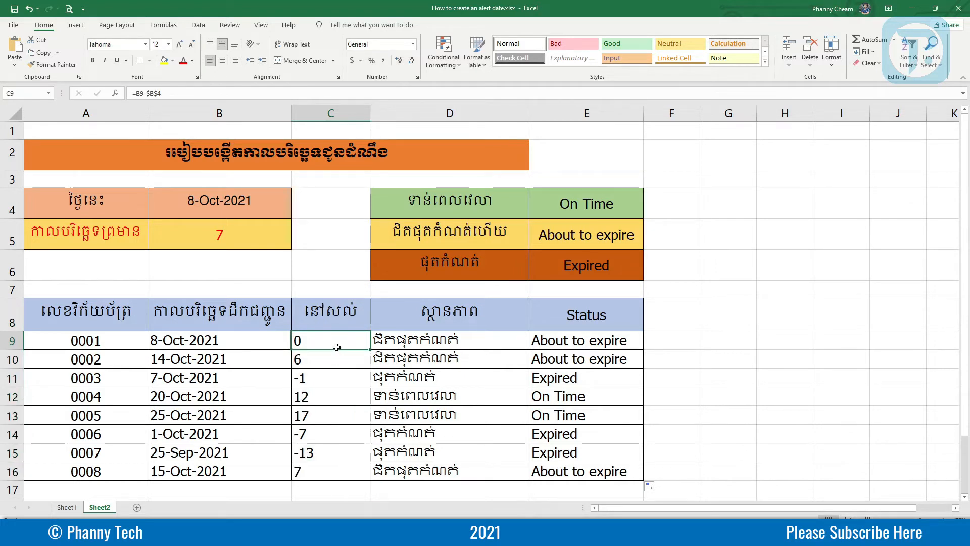
{"action": "left_click_drag", "start_coordinate": [335, 342], "coordinate": [343, 443]}
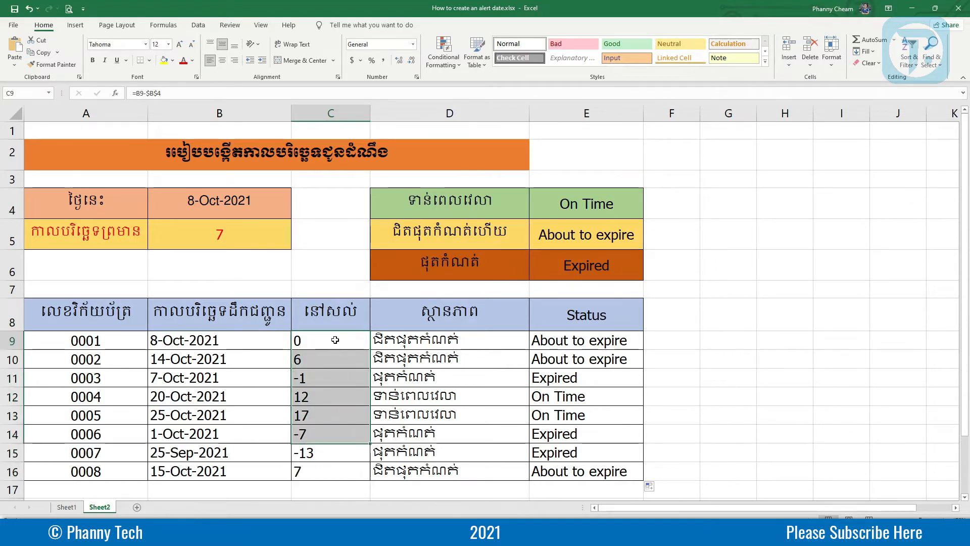
{"action": "left_click_drag", "start_coordinate": [339, 337], "coordinate": [330, 472]}
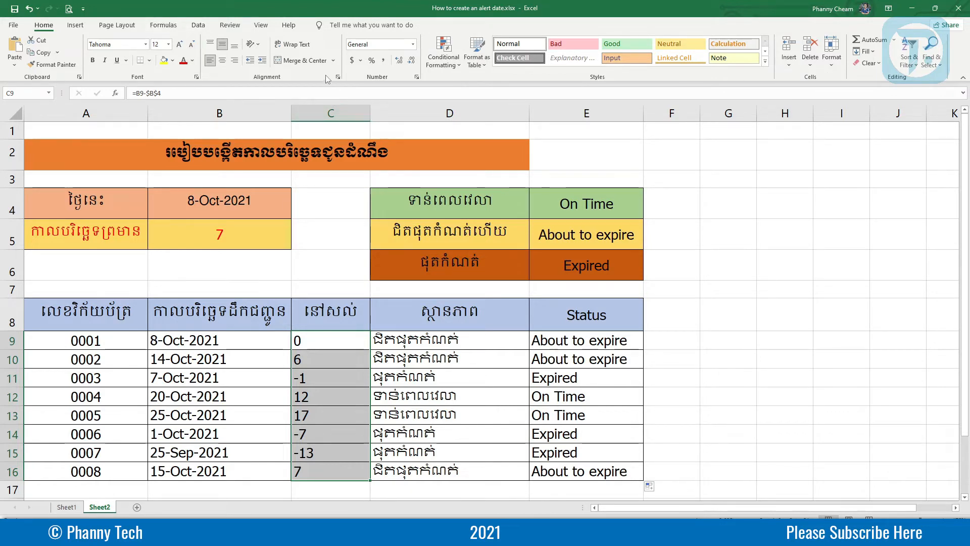
{"action": "left_click", "coordinate": [456, 65]}
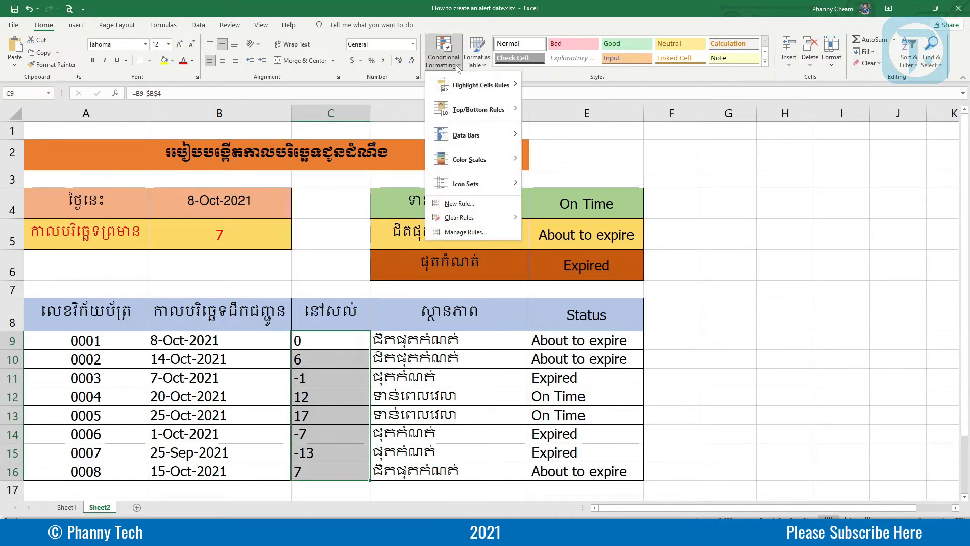
{"action": "mouse_move", "coordinate": [462, 91]}
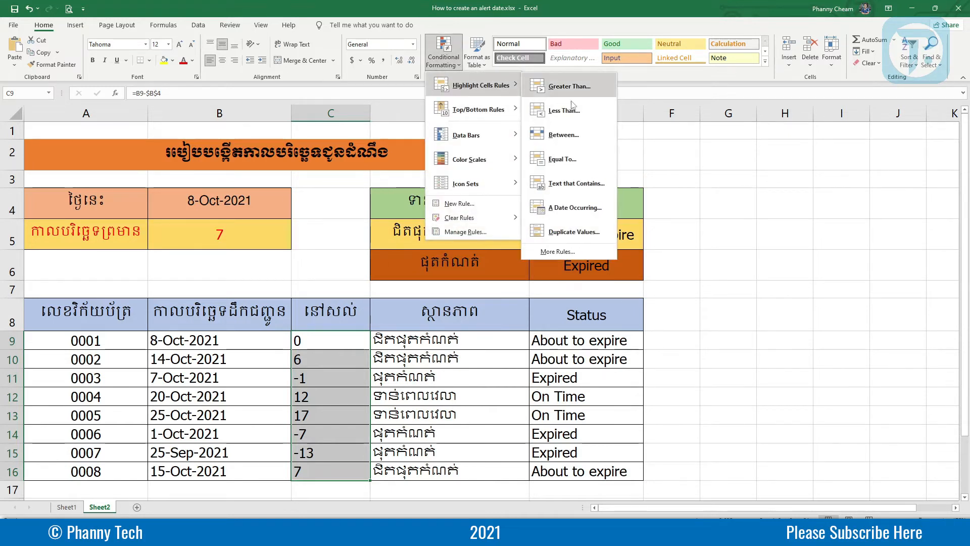
{"action": "left_click", "coordinate": [581, 186]}
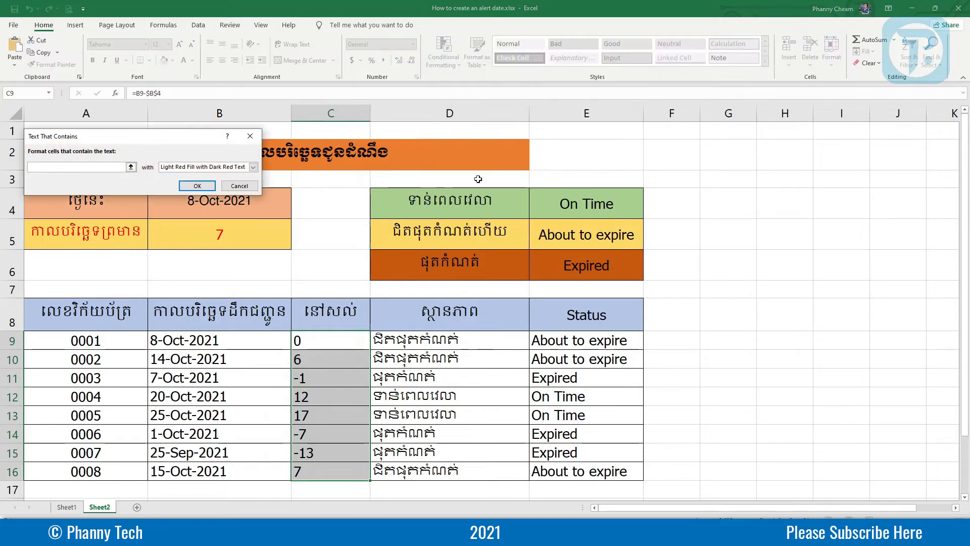
{"action": "left_click_drag", "start_coordinate": [181, 144], "coordinate": [812, 303]}
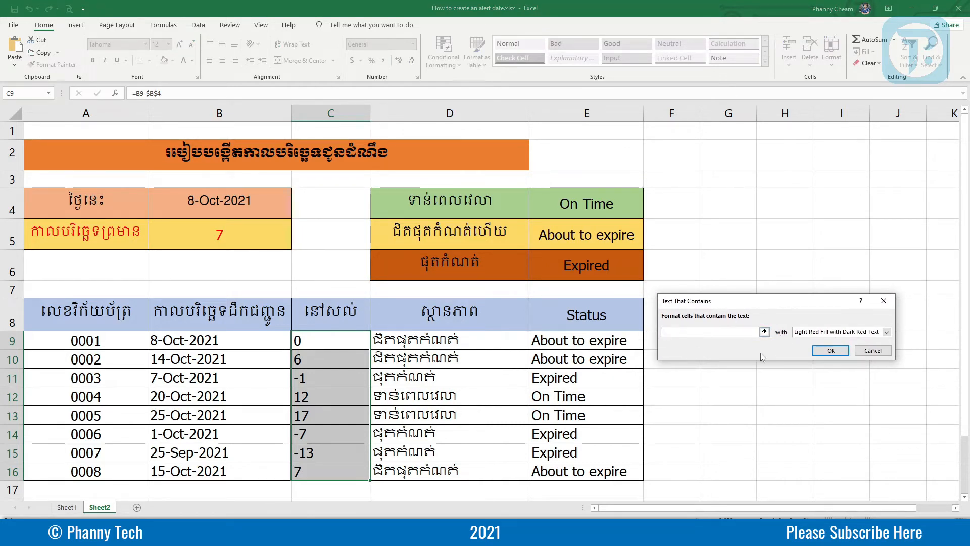
{"action": "left_click", "coordinate": [765, 331]}
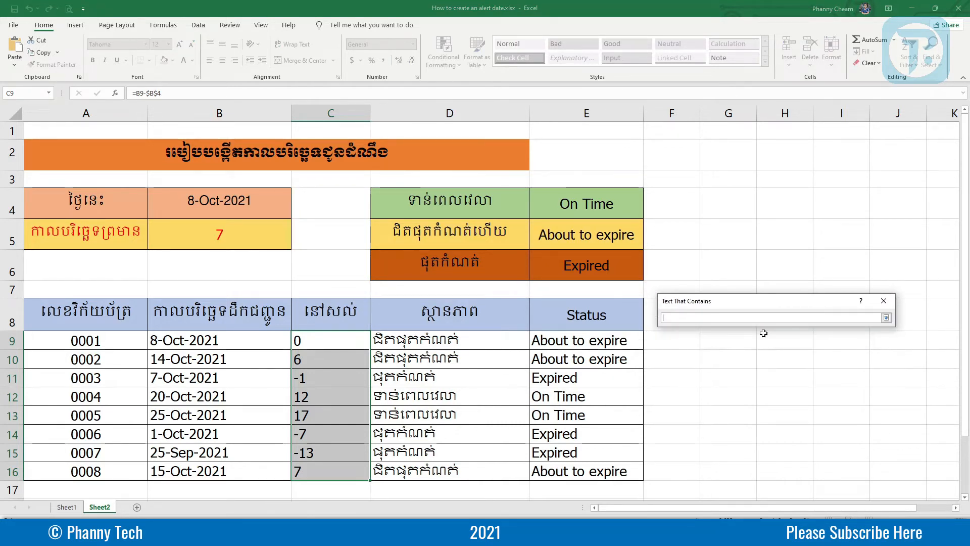
{"action": "left_click", "coordinate": [886, 317]}
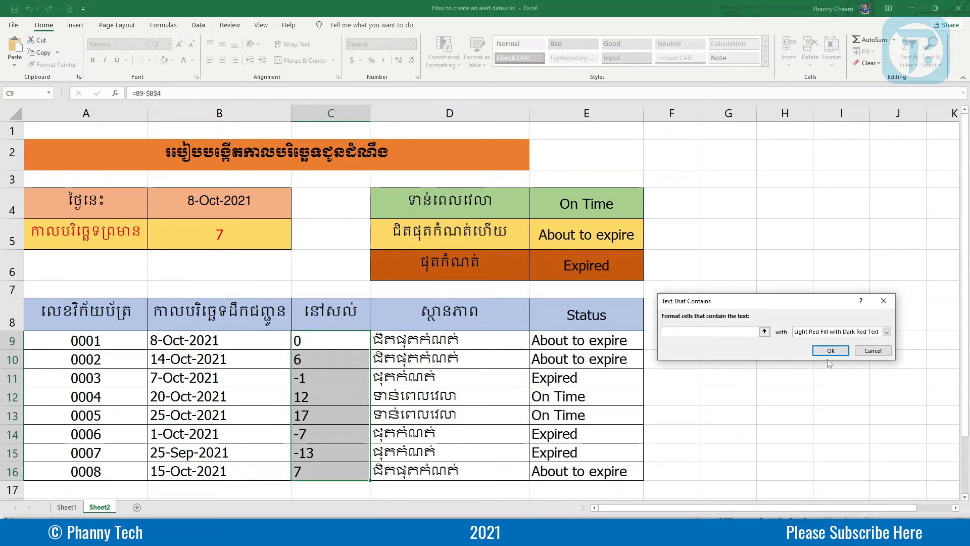
{"action": "left_click", "coordinate": [869, 351]}
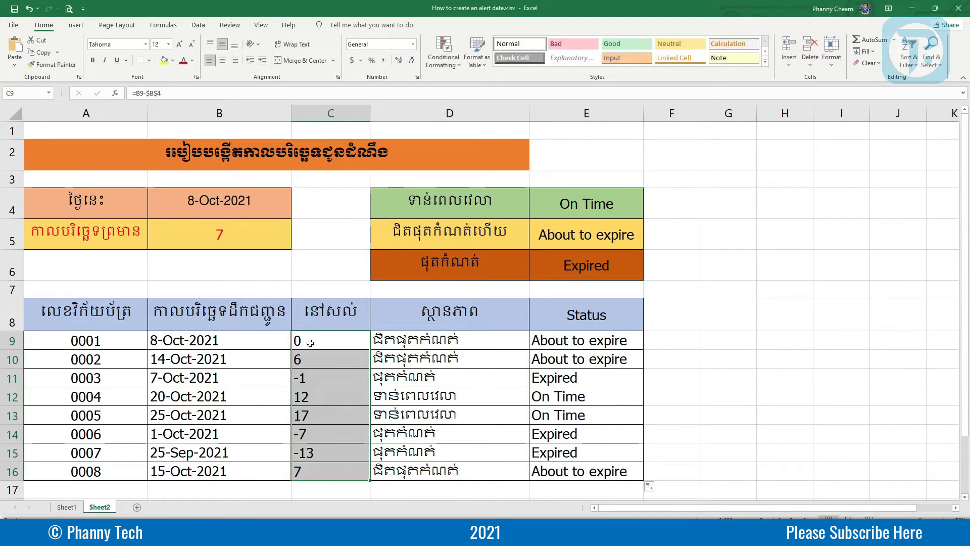
Step: Apply the Green-White-Red color scale to the remaining-days cells C9:C16
{"action": "left_click", "coordinate": [328, 341]}
{"action": "left_click_drag", "start_coordinate": [328, 340], "coordinate": [332, 467]}
{"action": "left_click_drag", "start_coordinate": [320, 336], "coordinate": [335, 468]}
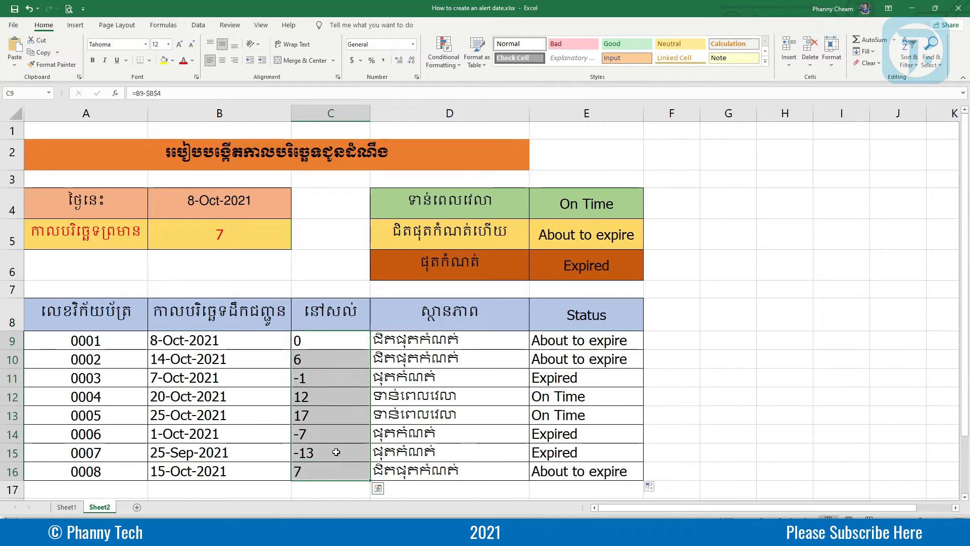
{"action": "left_click", "coordinate": [449, 56]}
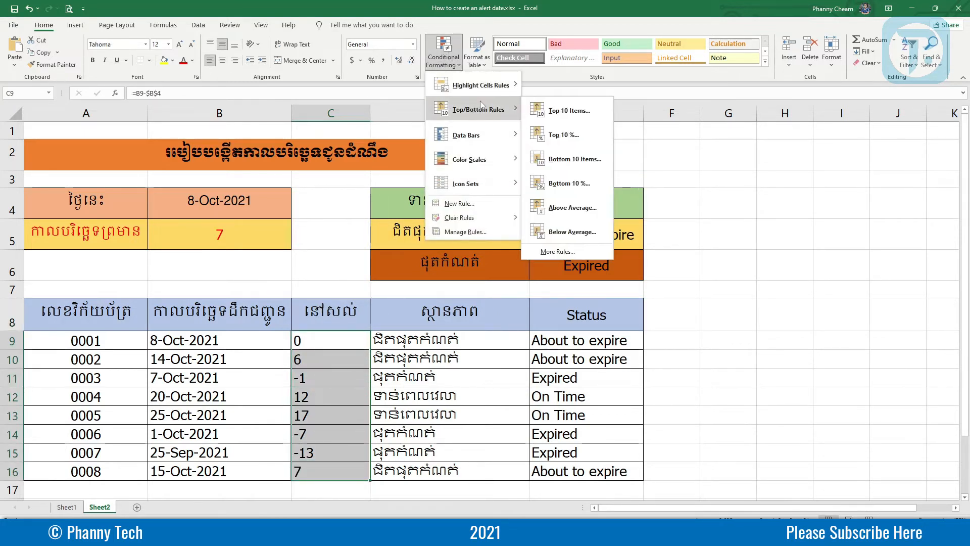
{"action": "mouse_move", "coordinate": [478, 166]}
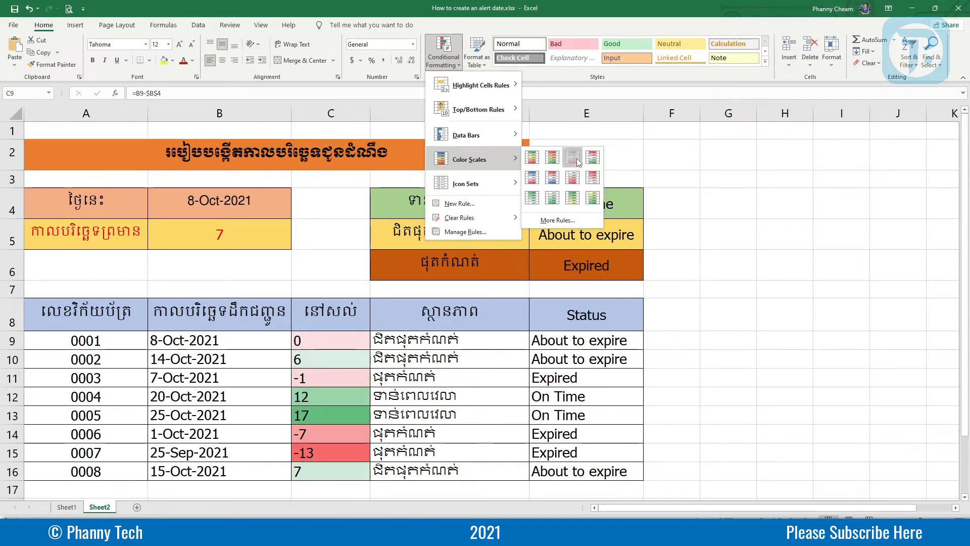
{"action": "left_click", "coordinate": [578, 160]}
{"action": "left_click", "coordinate": [346, 343]}
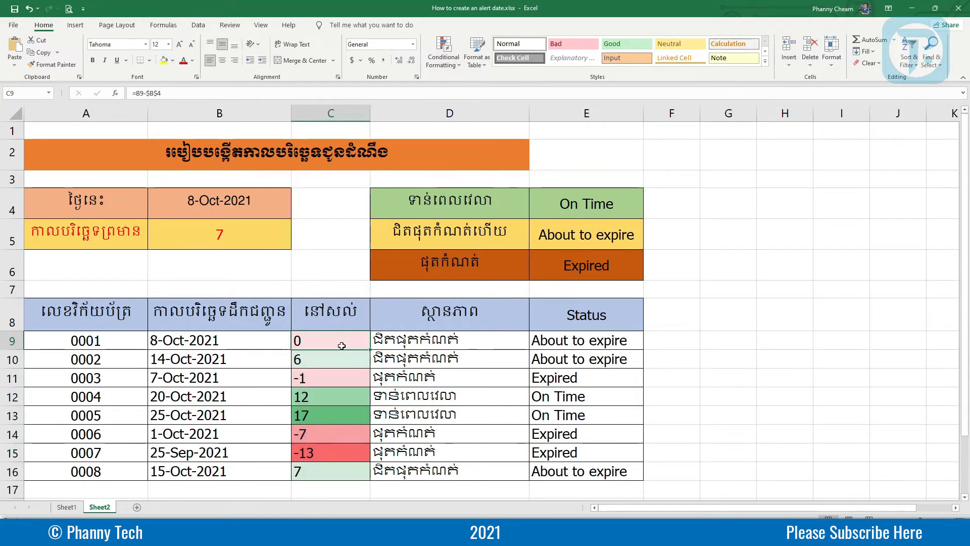
{"action": "left_click_drag", "start_coordinate": [336, 344], "coordinate": [329, 467]}
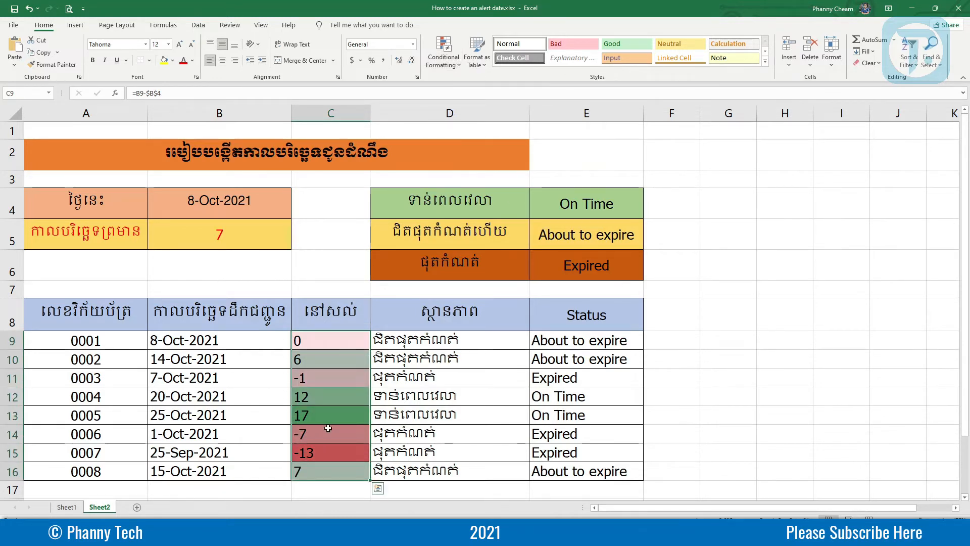
{"action": "left_click", "coordinate": [335, 340]}
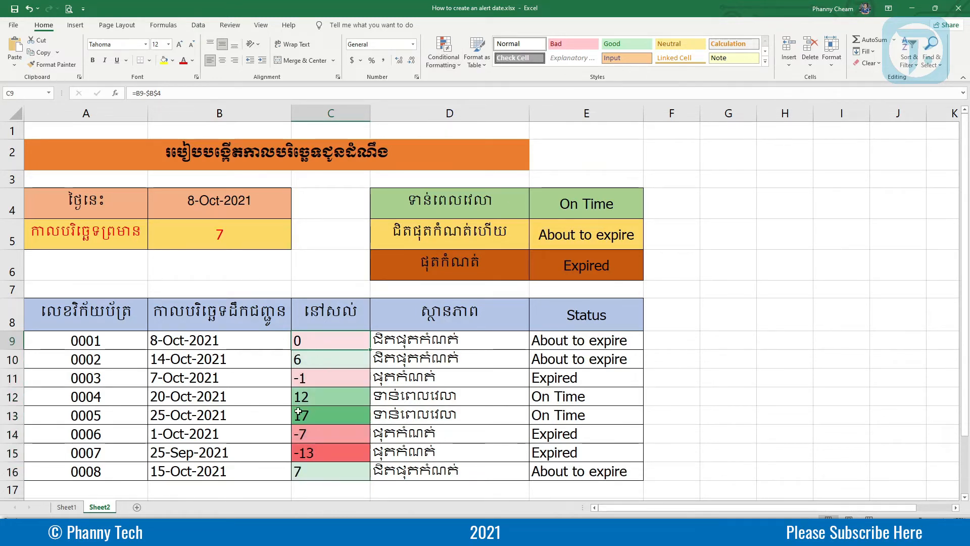
Step: Start a Text That Contains highlight rule for the Khmer status cells D9:D16, using =$D$9 as the text to match
{"action": "left_click", "coordinate": [479, 343]}
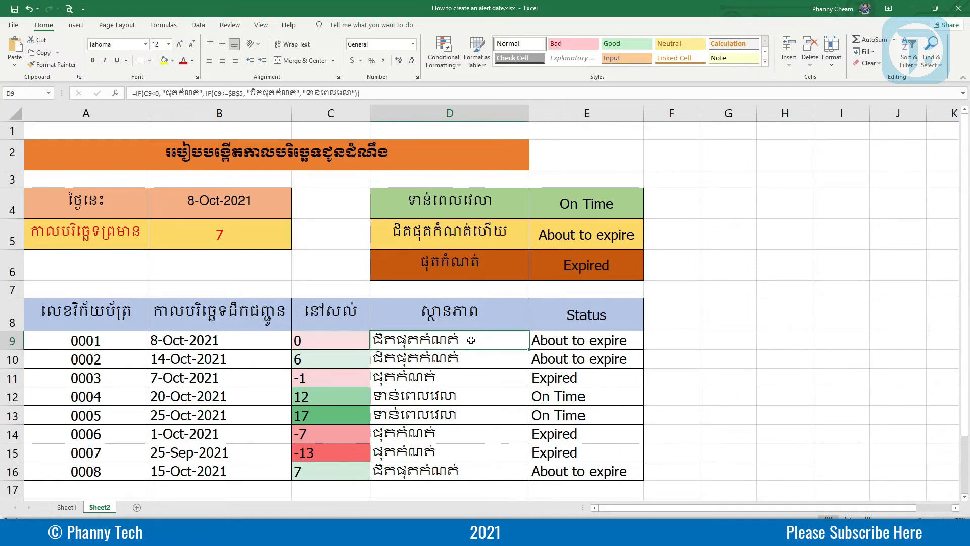
{"action": "left_click_drag", "start_coordinate": [467, 344], "coordinate": [470, 473]}
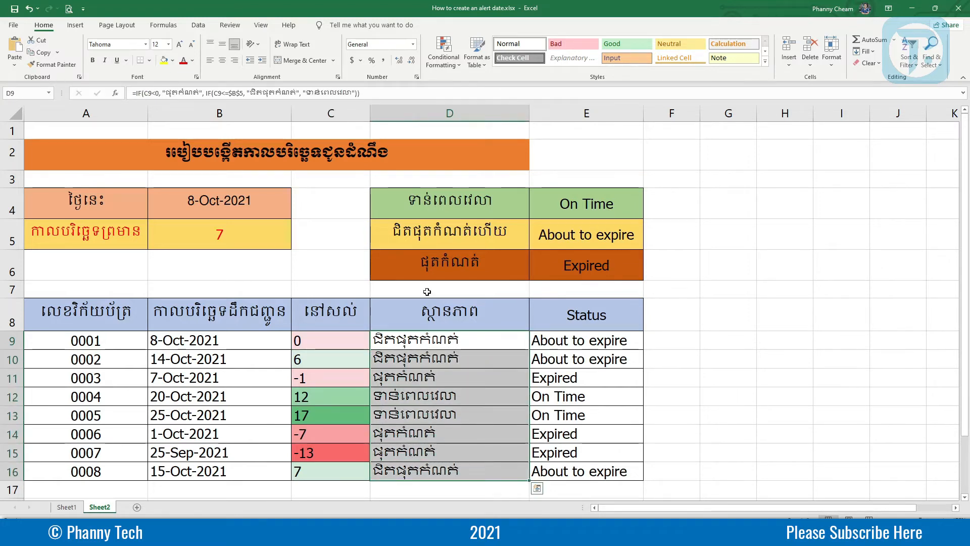
{"action": "left_click", "coordinate": [443, 53]}
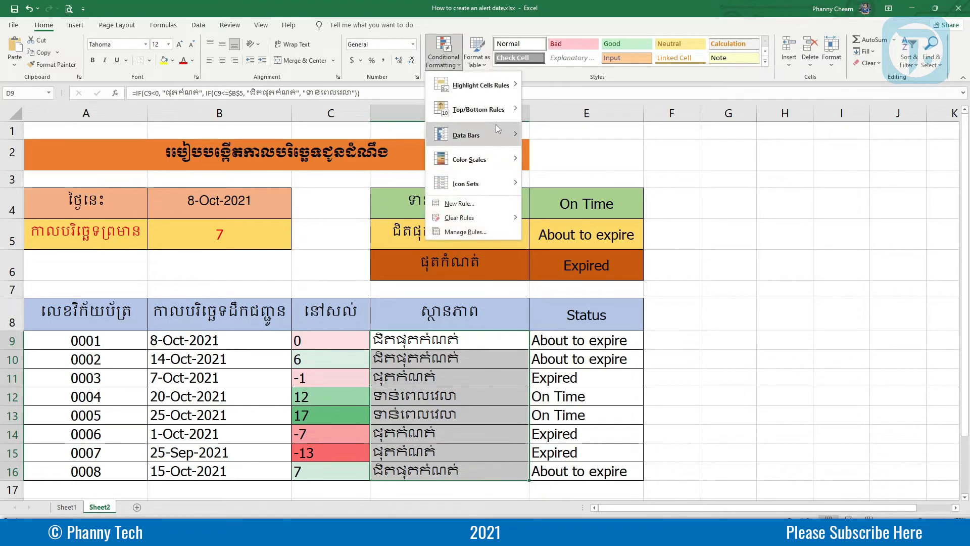
{"action": "mouse_move", "coordinate": [495, 125]}
{"action": "mouse_move", "coordinate": [490, 161]}
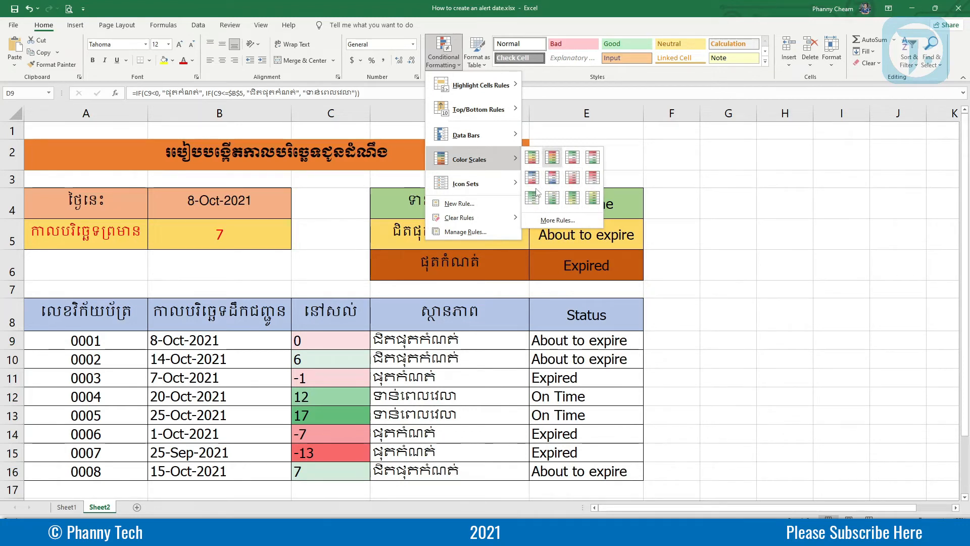
{"action": "mouse_move", "coordinate": [506, 84]}
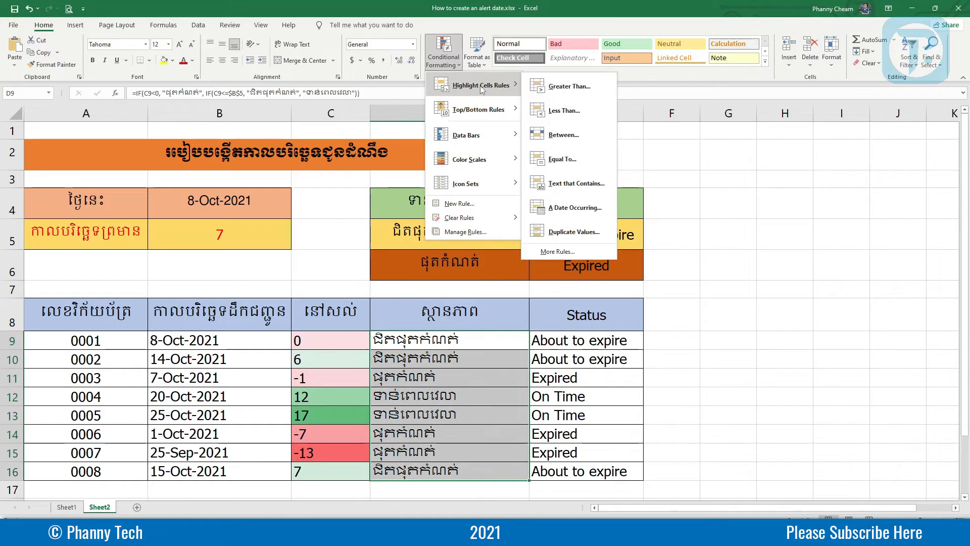
{"action": "left_click", "coordinate": [585, 187]}
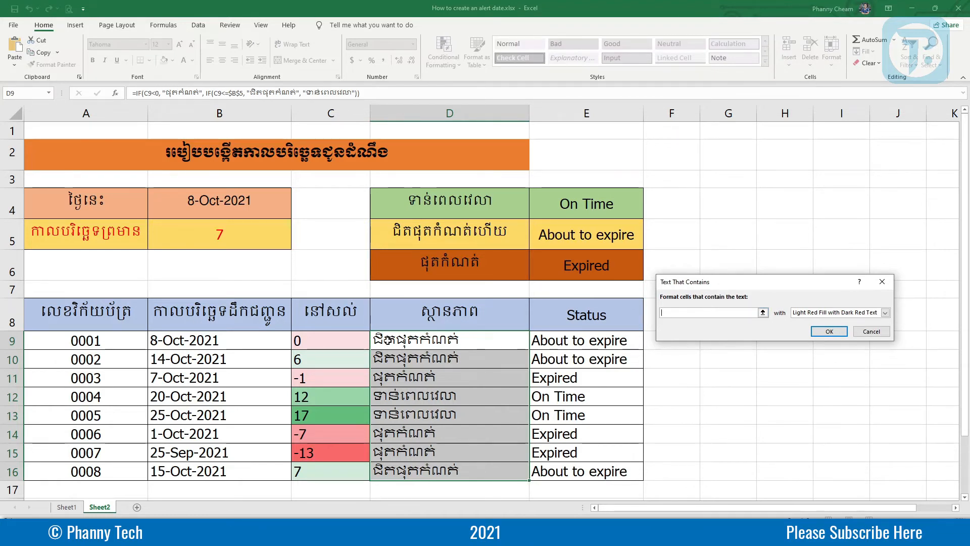
{"action": "left_click", "coordinate": [388, 339]}
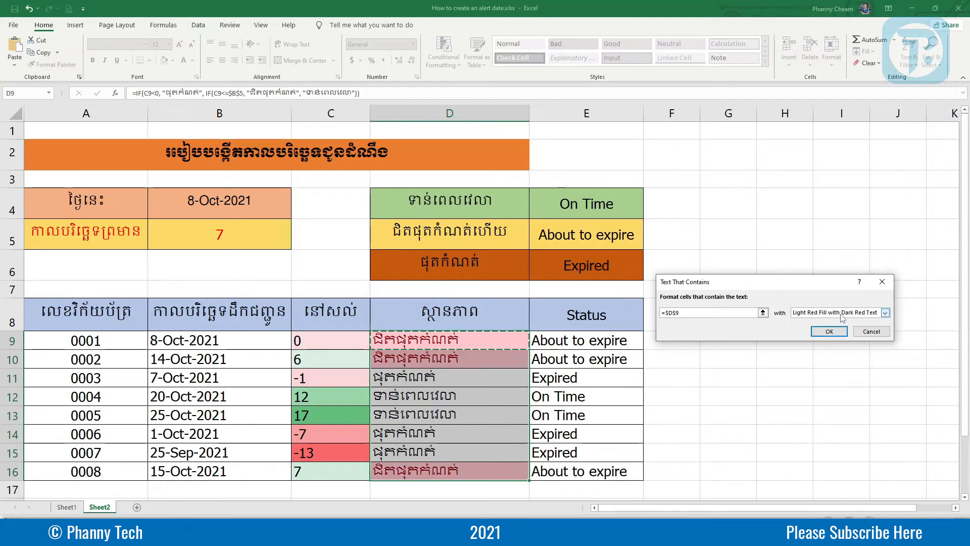
Step: Give the =$D$9 text rule a custom format with a gold background fill like the "About to expire" legend cell, and apply the rule
{"action": "left_click", "coordinate": [885, 313]}
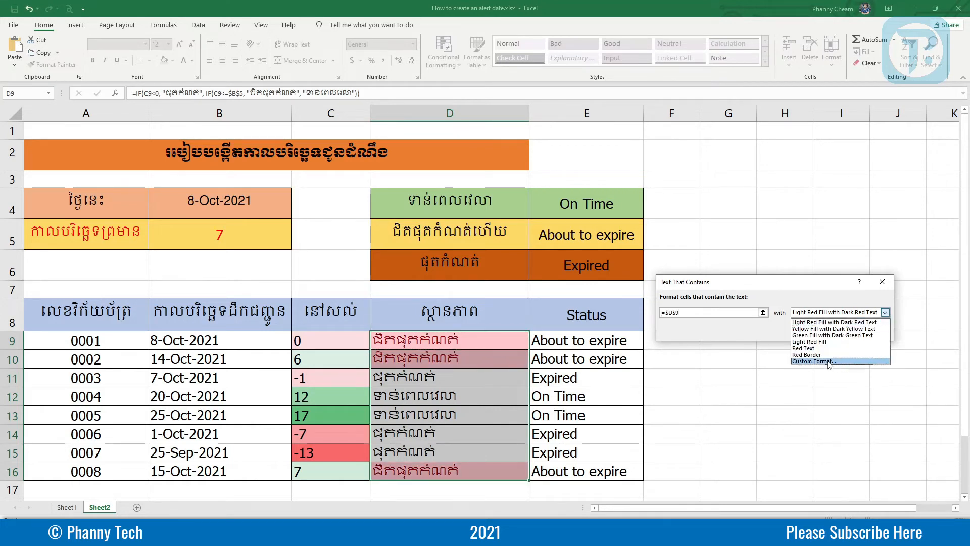
{"action": "left_click", "coordinate": [825, 362]}
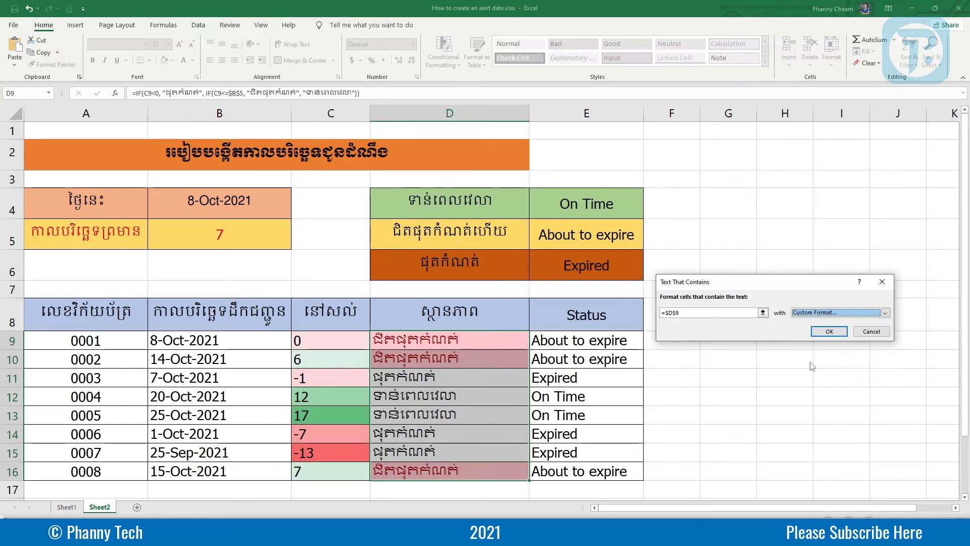
{"action": "left_click", "coordinate": [743, 205]}
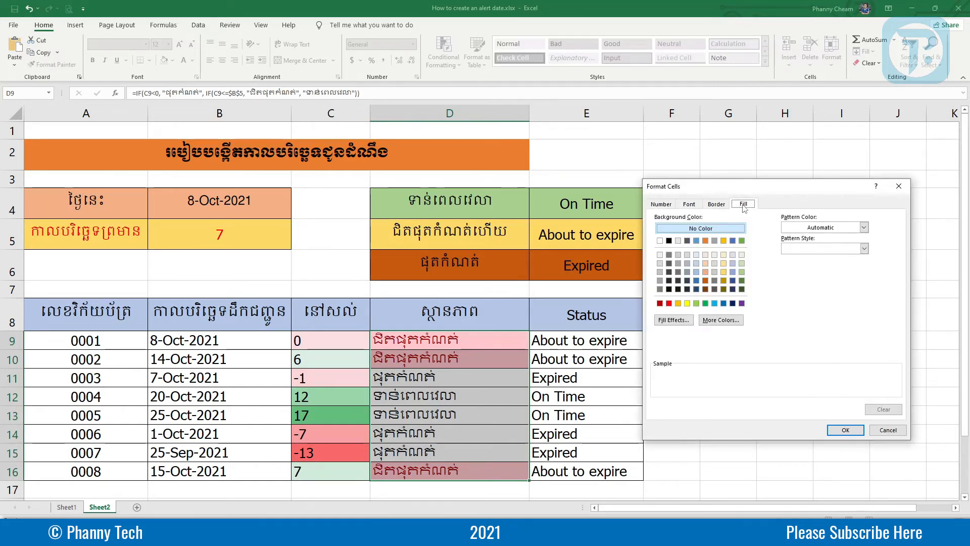
{"action": "left_click", "coordinate": [724, 264]}
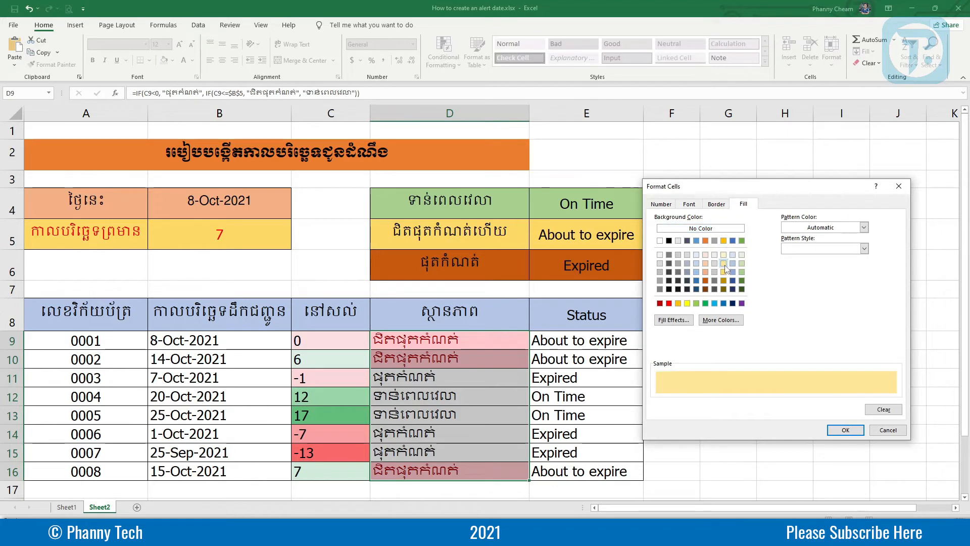
{"action": "left_click", "coordinate": [725, 272]}
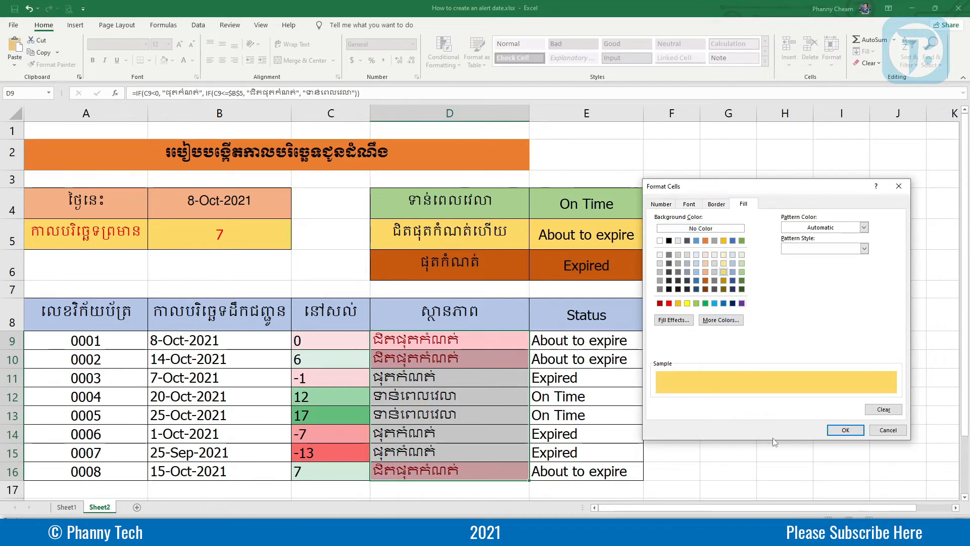
{"action": "left_click", "coordinate": [845, 430]}
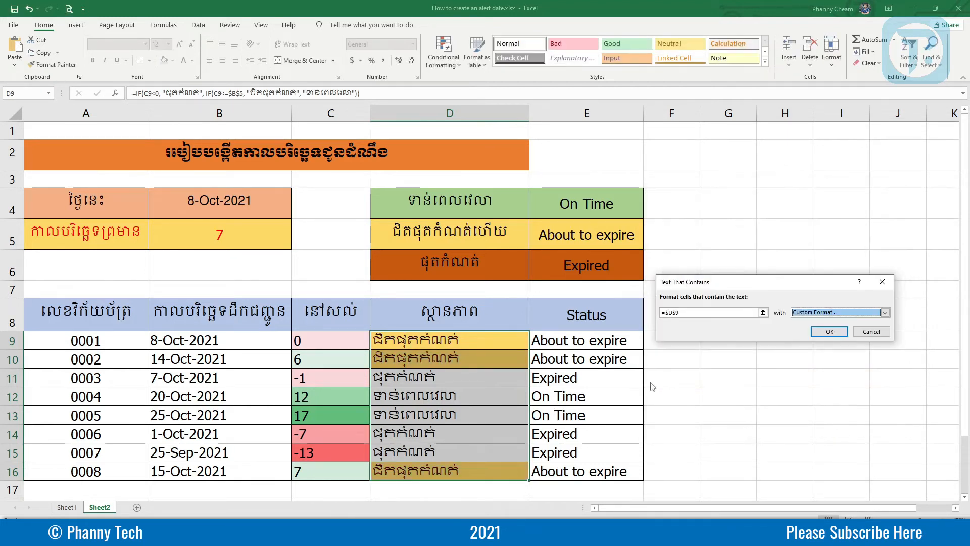
{"action": "left_click", "coordinate": [829, 331]}
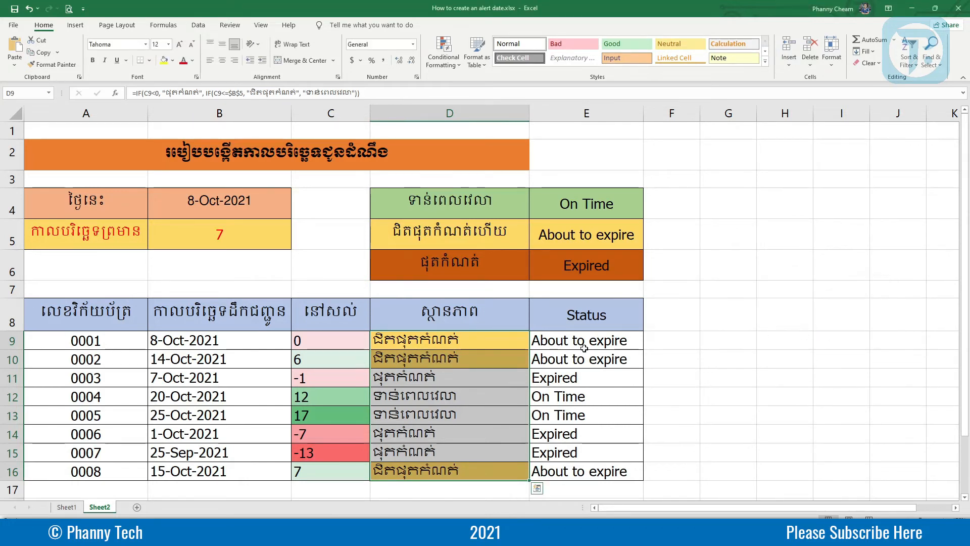
{"action": "left_click", "coordinate": [457, 374]}
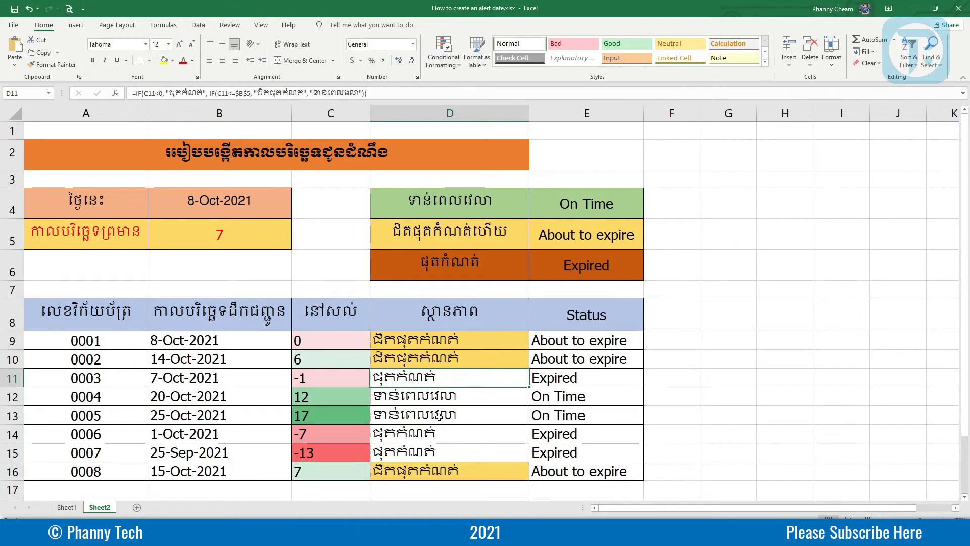
Step: Start a Text That Contains highlight rule for the Khmer status cells D9:D16, using =$D$11 as the text to match
{"action": "left_click_drag", "start_coordinate": [474, 335], "coordinate": [472, 471]}
{"action": "left_click", "coordinate": [444, 56]}
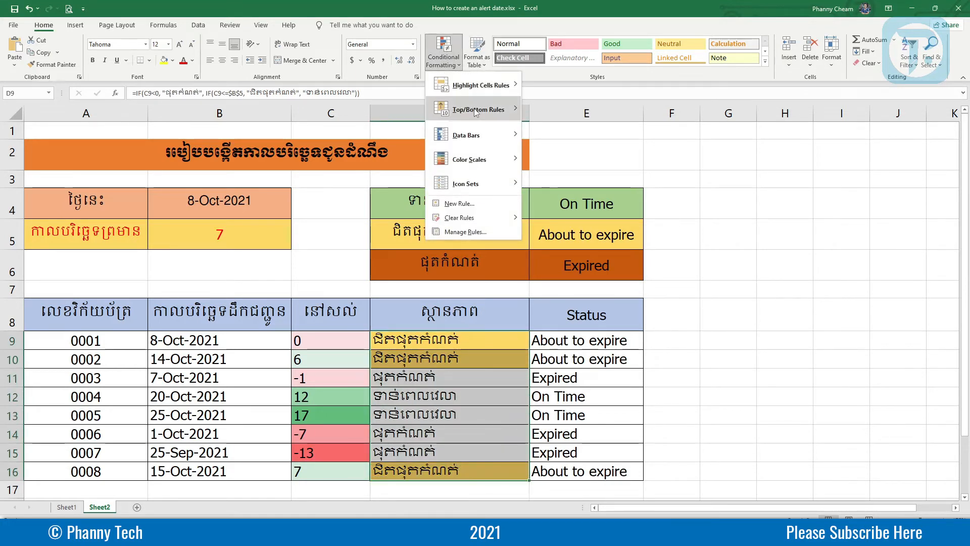
{"action": "mouse_move", "coordinate": [480, 85]}
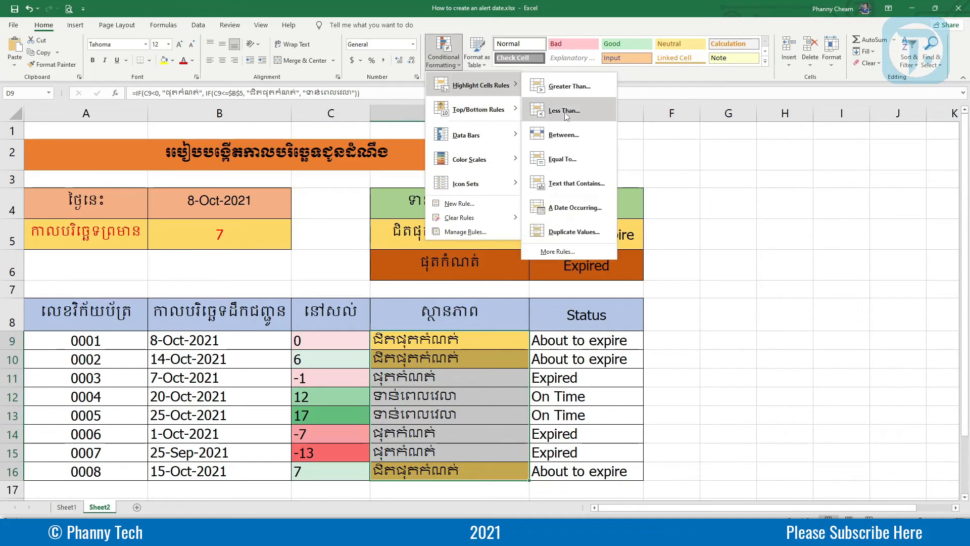
{"action": "left_click", "coordinate": [570, 191]}
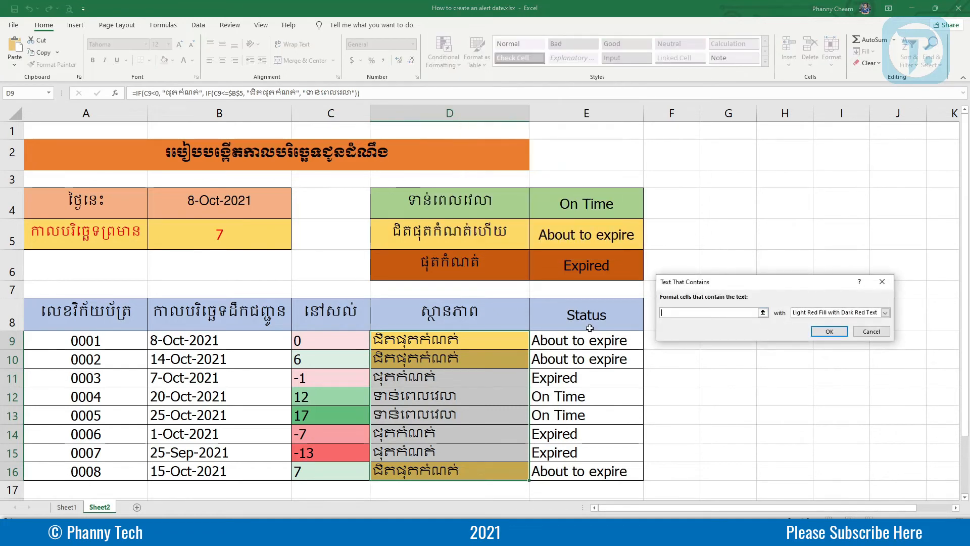
{"action": "left_click", "coordinate": [413, 379]}
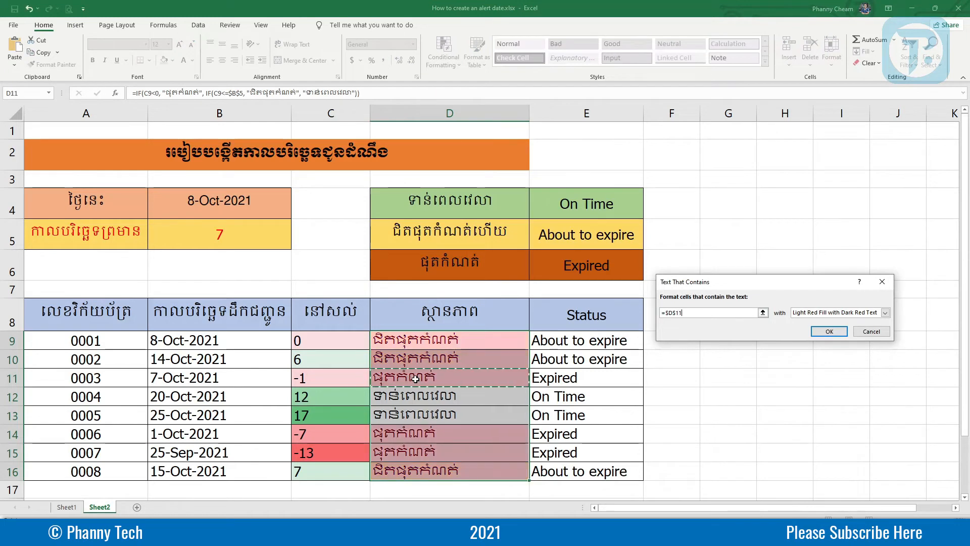
Step: Give the =$D$11 text rule a custom format with a dark red background fill, and apply the rule
{"action": "left_click", "coordinate": [885, 313]}
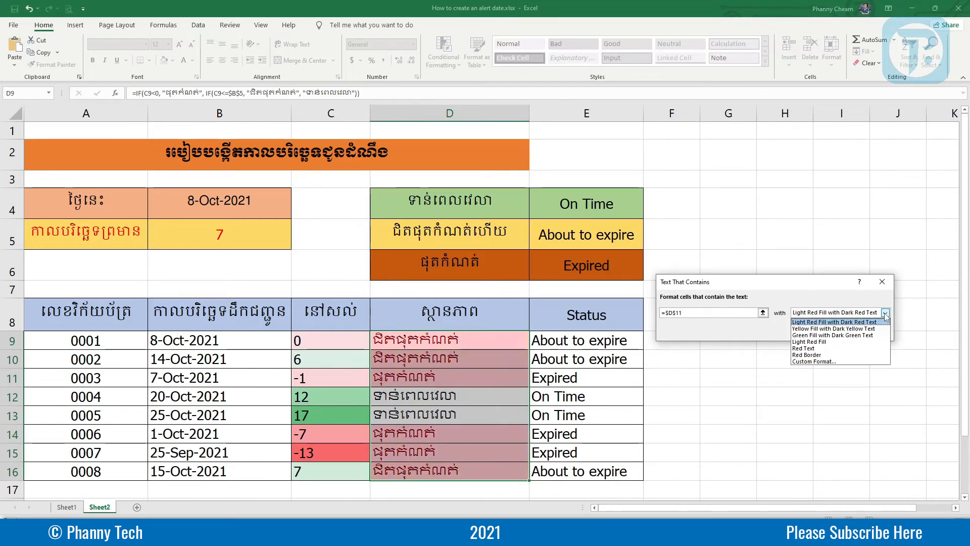
{"action": "left_click", "coordinate": [809, 349]}
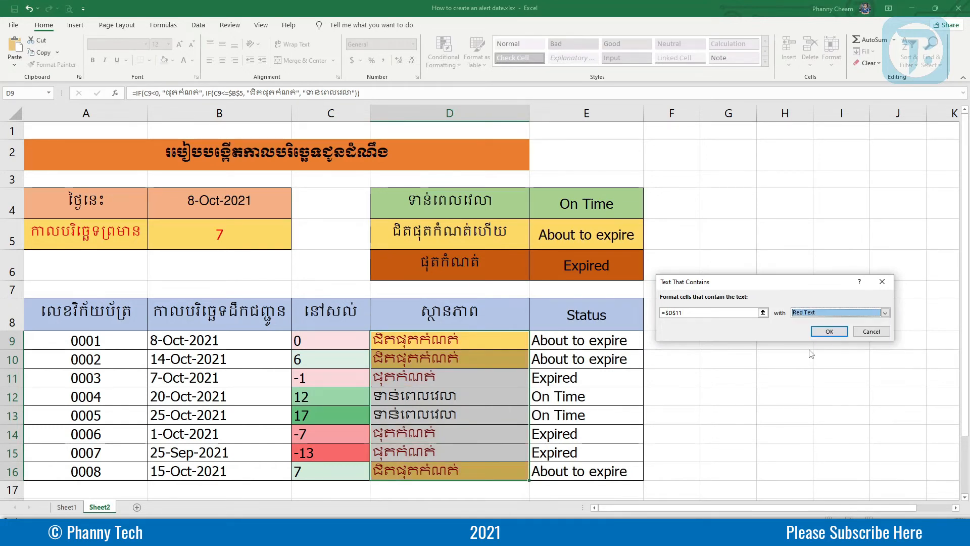
{"action": "left_click", "coordinate": [885, 313]}
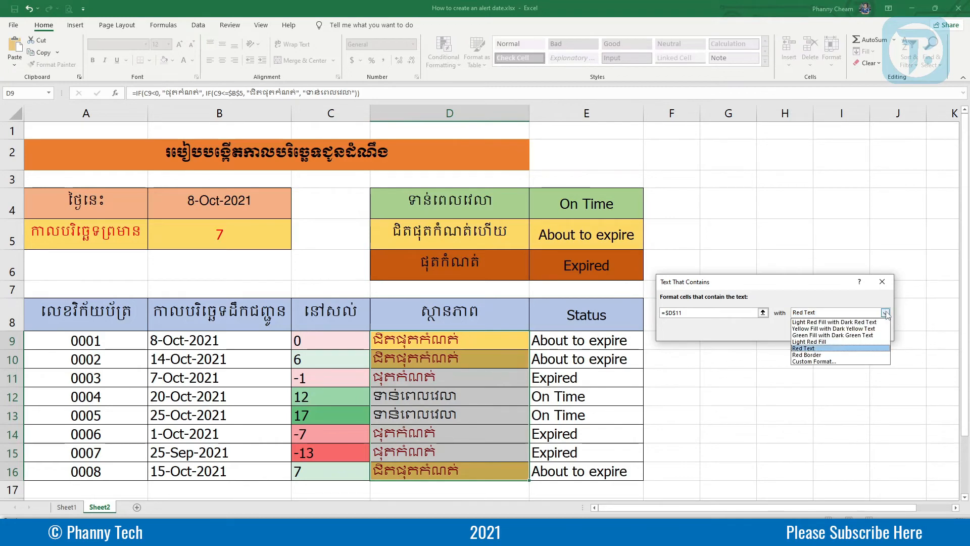
{"action": "left_click", "coordinate": [821, 359]}
{"action": "left_click", "coordinate": [659, 284]}
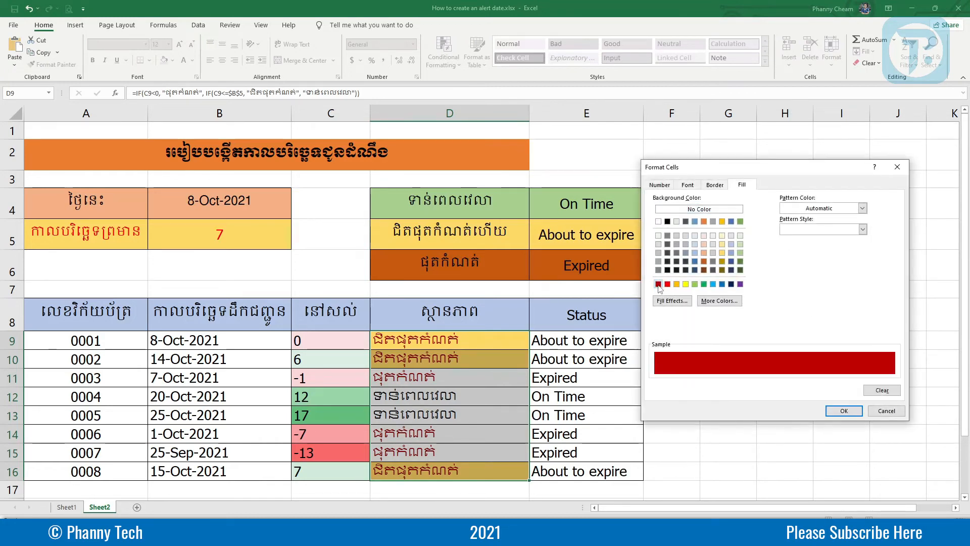
{"action": "left_click", "coordinate": [705, 223]}
{"action": "left_click", "coordinate": [658, 285]}
{"action": "left_click", "coordinate": [843, 411]}
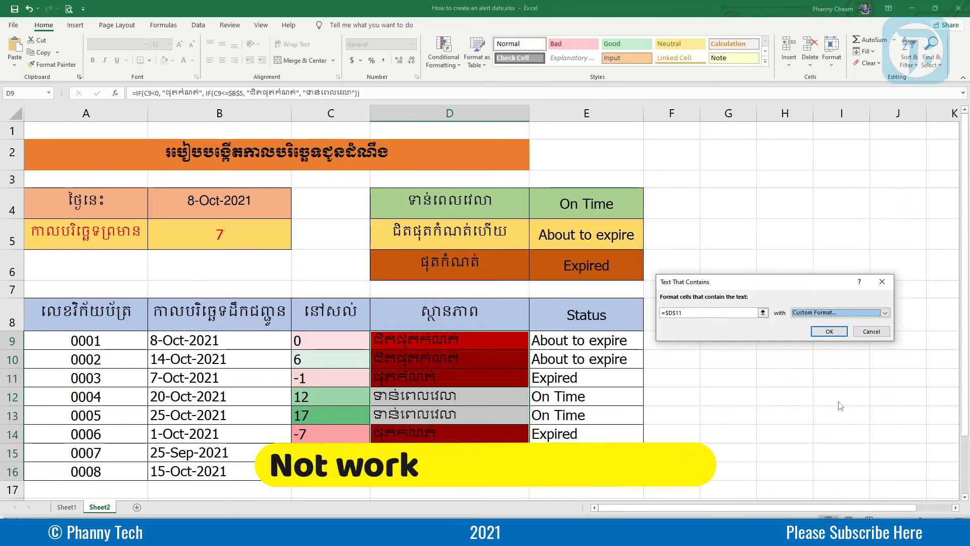
{"action": "left_click", "coordinate": [829, 331]}
{"action": "left_click", "coordinate": [839, 358]}
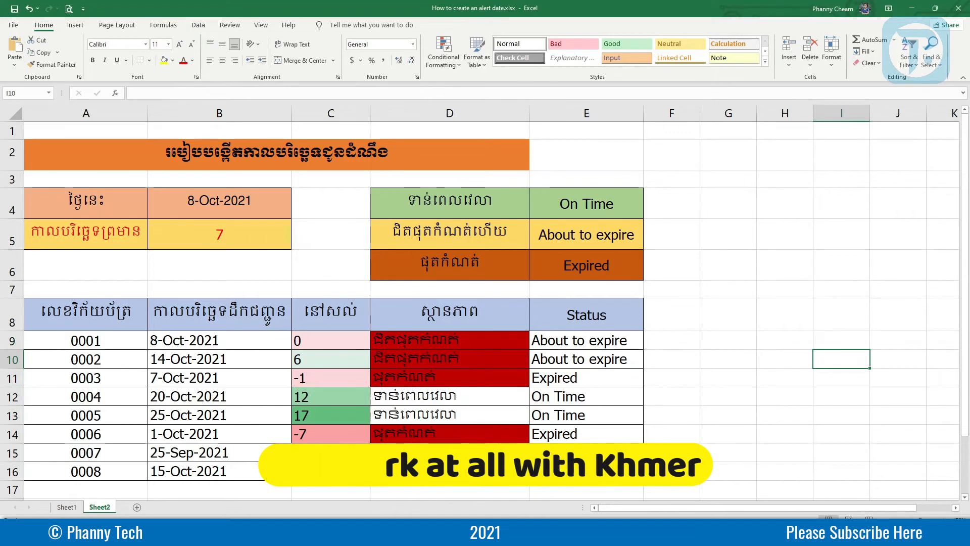
Step: Clear all conditional formatting rules from the Khmer status cells D9:D16
{"action": "left_click_drag", "start_coordinate": [439, 341], "coordinate": [442, 467]}
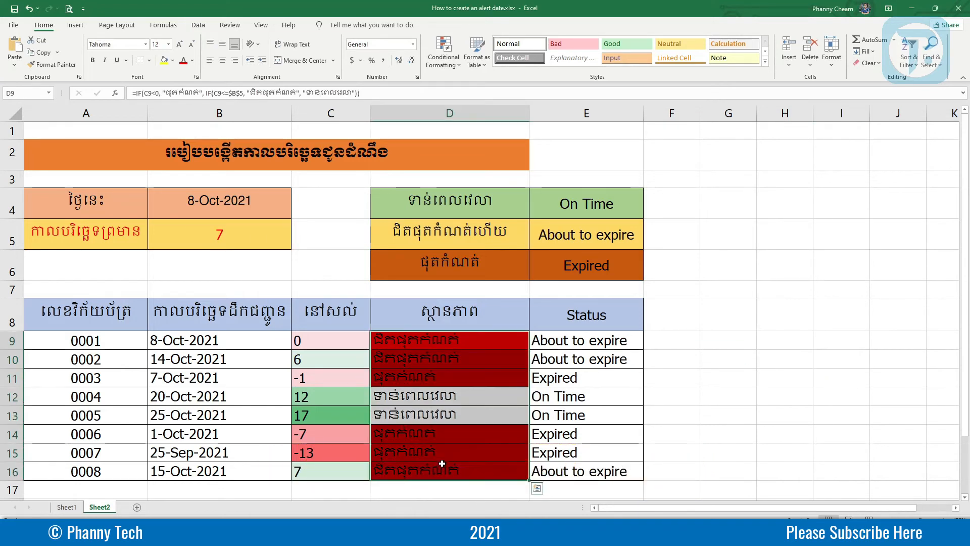
{"action": "left_click_drag", "start_coordinate": [473, 344], "coordinate": [473, 470]}
{"action": "left_click", "coordinate": [451, 67]}
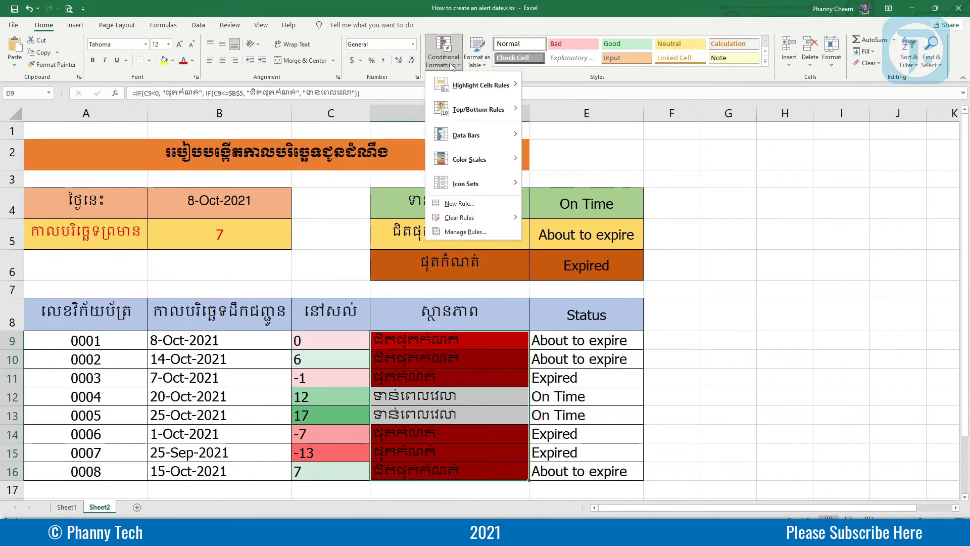
{"action": "mouse_move", "coordinate": [462, 222]}
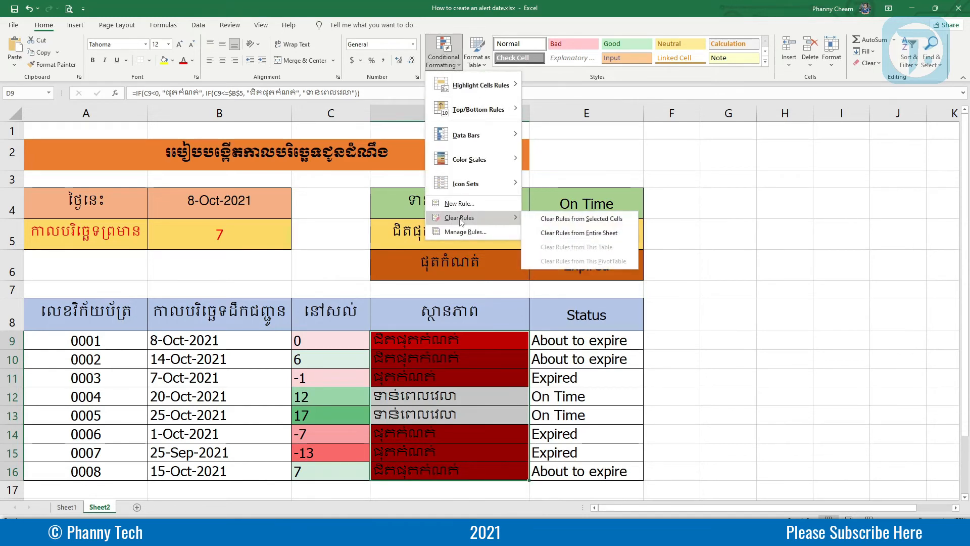
{"action": "left_click", "coordinate": [545, 223]}
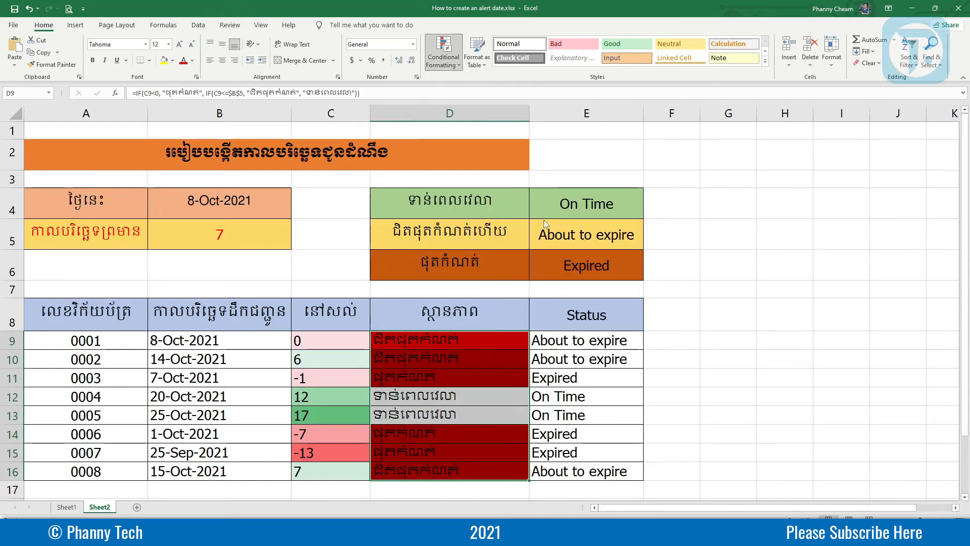
{"action": "left_click", "coordinate": [690, 339]}
{"action": "left_click_drag", "start_coordinate": [456, 339], "coordinate": [451, 470]}
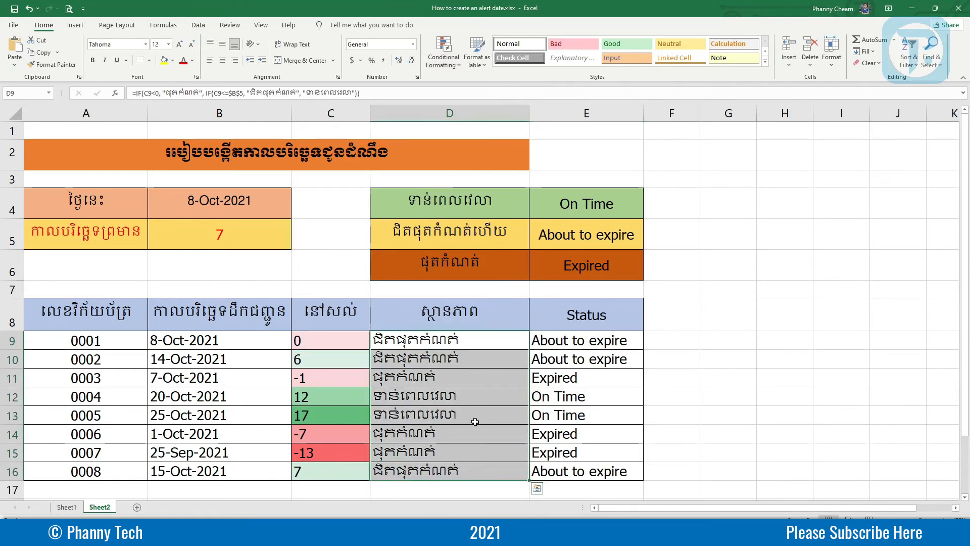
Step: Start a Text That Contains highlight rule for the English status cells E9:E16, using =$E$9 as the text to match
{"action": "left_click", "coordinate": [469, 316]}
{"action": "left_click", "coordinate": [616, 318]}
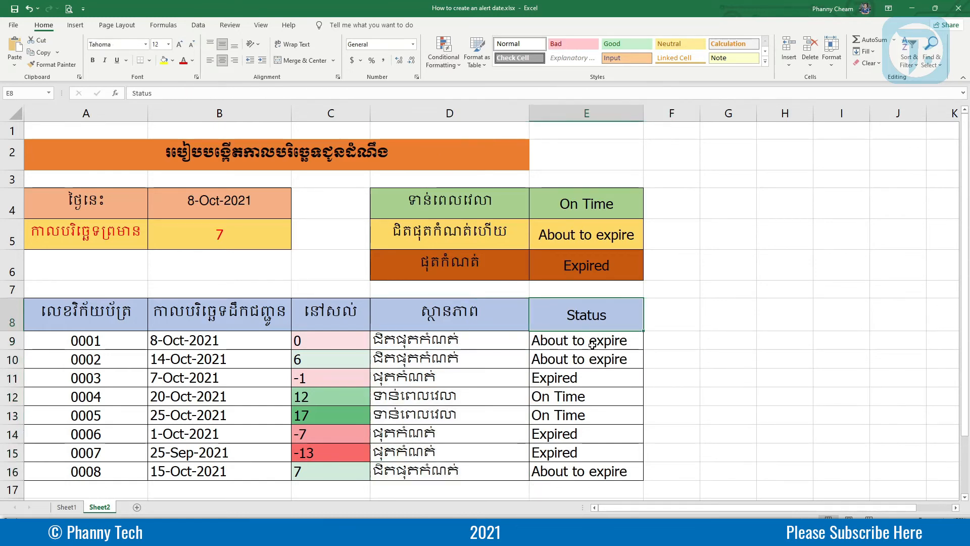
{"action": "left_click_drag", "start_coordinate": [605, 341], "coordinate": [595, 472]}
{"action": "left_click", "coordinate": [444, 57]}
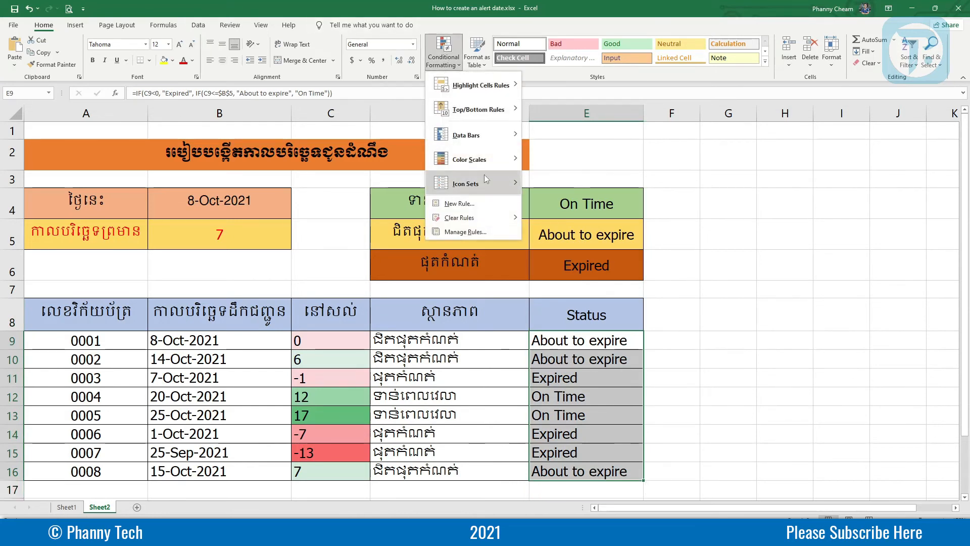
{"action": "mouse_move", "coordinate": [502, 89]}
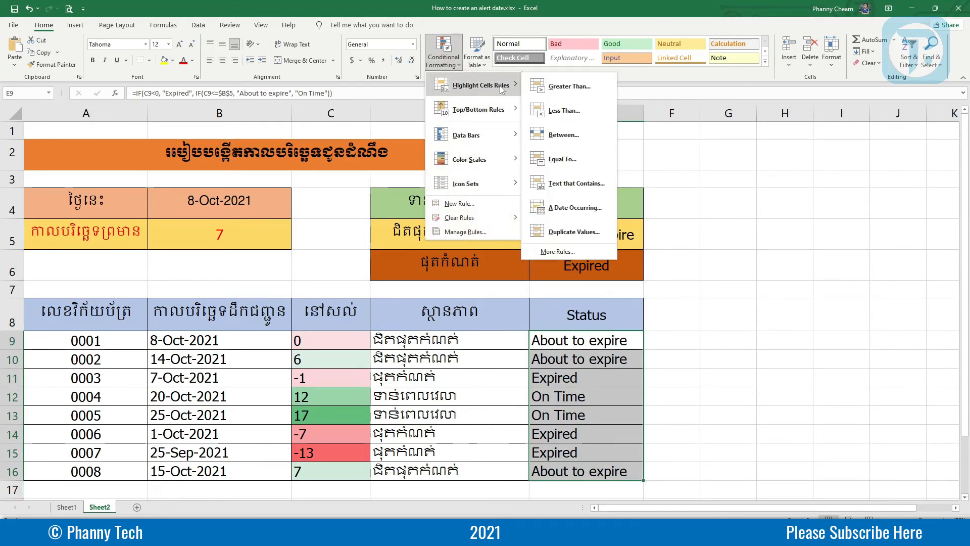
{"action": "left_click", "coordinate": [581, 181]}
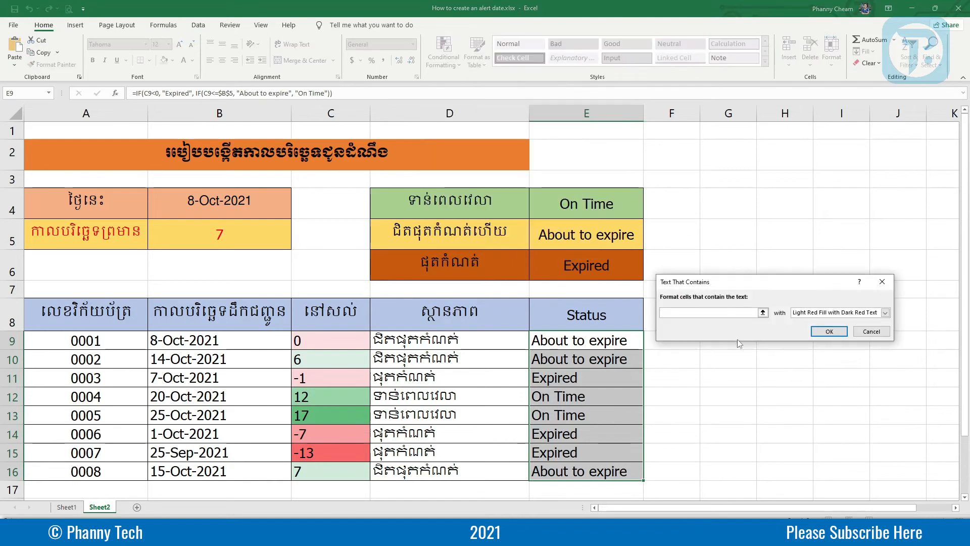
{"action": "left_click", "coordinate": [567, 341]}
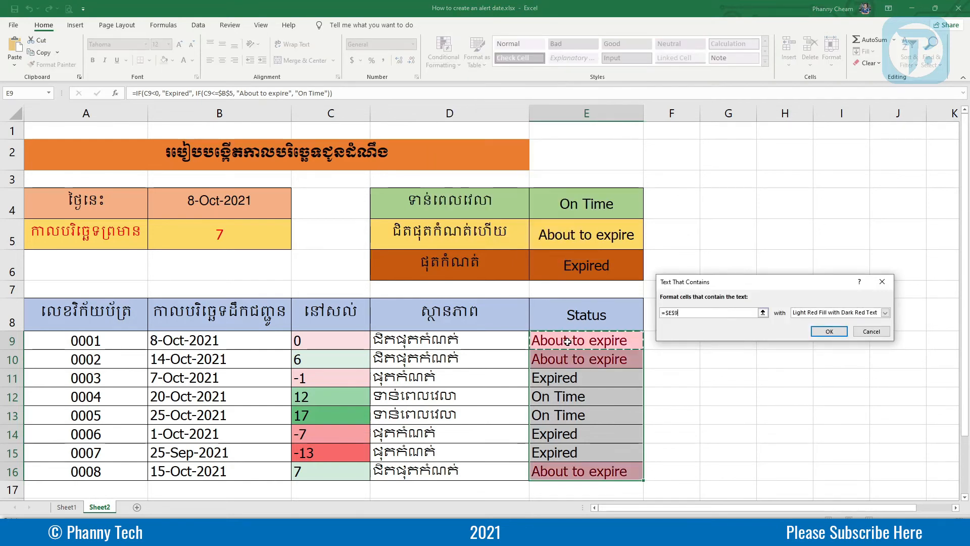
Step: Give the =$E$9 text rule a custom gold background fill like the "About to expire" legend cell, and apply the rule
{"action": "left_click", "coordinate": [885, 313]}
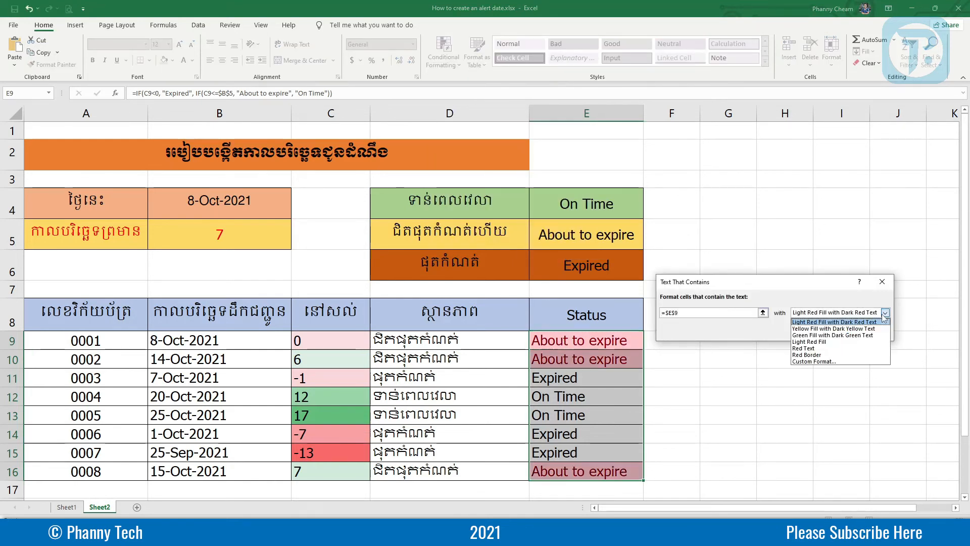
{"action": "left_click", "coordinate": [810, 362]}
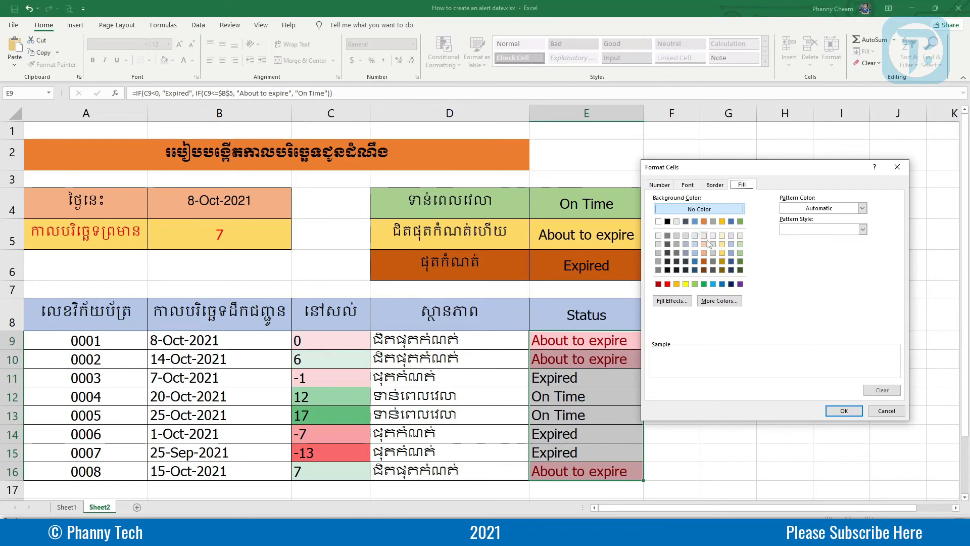
{"action": "left_click", "coordinate": [722, 253]}
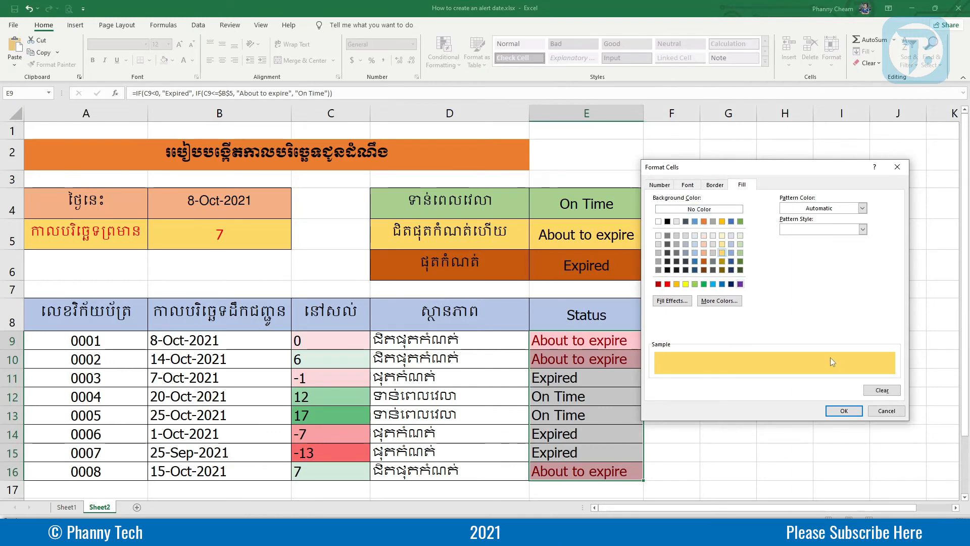
{"action": "left_click", "coordinate": [843, 411]}
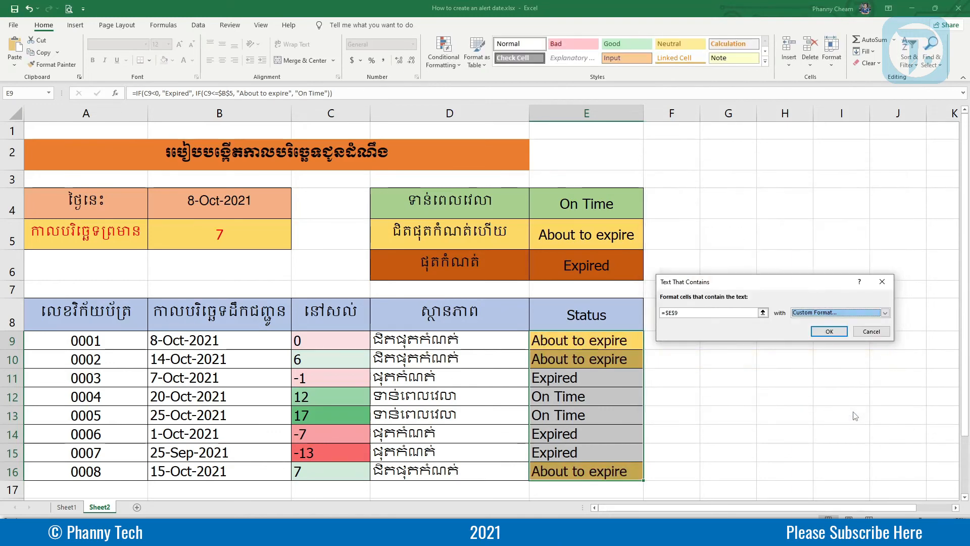
{"action": "left_click", "coordinate": [829, 332]}
{"action": "left_click", "coordinate": [785, 377]}
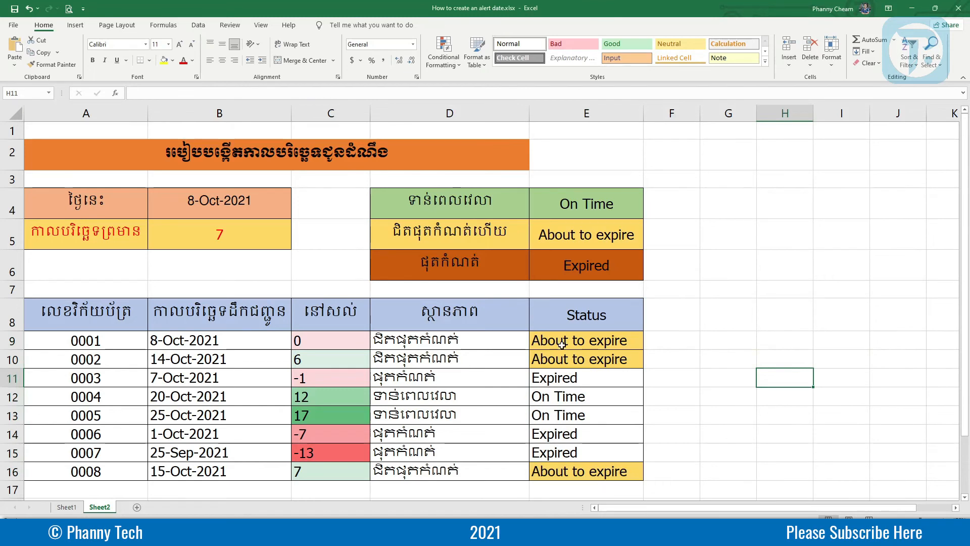
Step: Start another Text That Contains highlight rule for E9:E16, using =$E$11 as the text to match
{"action": "left_click_drag", "start_coordinate": [598, 339], "coordinate": [606, 471]}
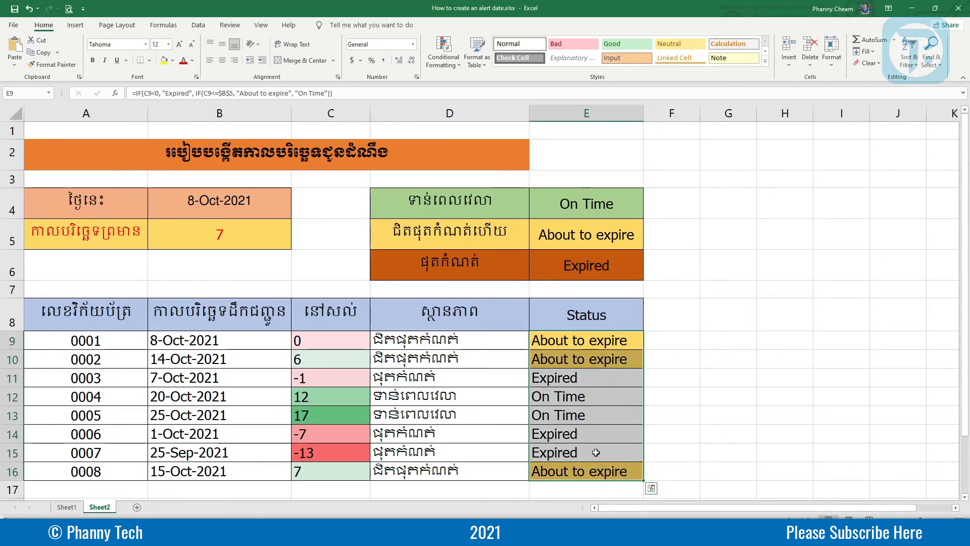
{"action": "left_click", "coordinate": [447, 70]}
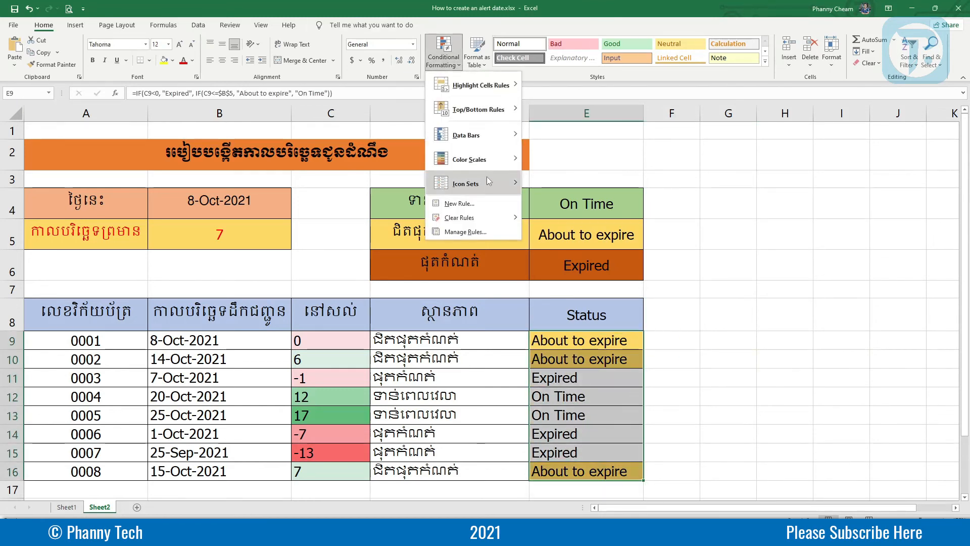
{"action": "mouse_move", "coordinate": [498, 83]}
{"action": "left_click", "coordinate": [575, 182]}
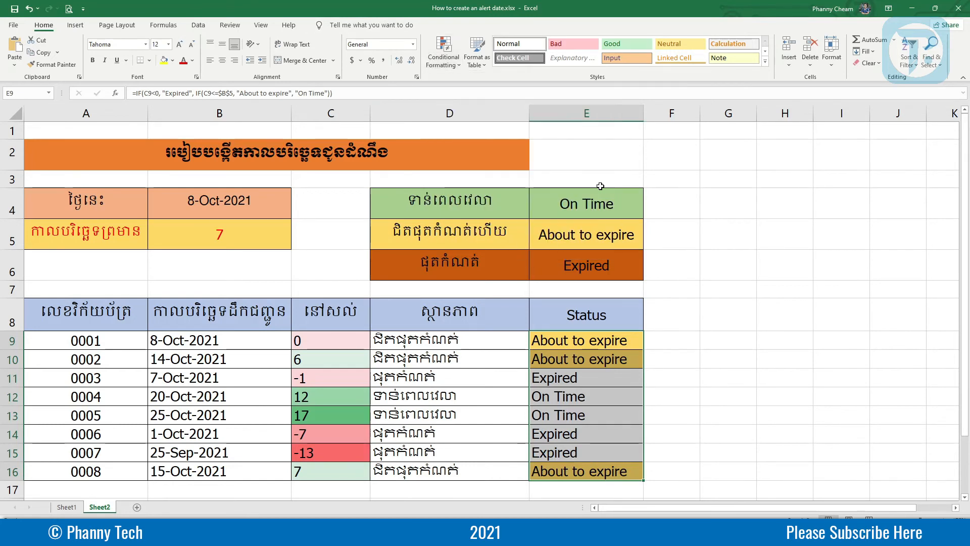
{"action": "left_click", "coordinate": [584, 378]}
Step: Give the =$E$11 text rule a custom dark orange background fill like the "Expired" legend cell, and apply the rule
{"action": "left_click", "coordinate": [885, 313]}
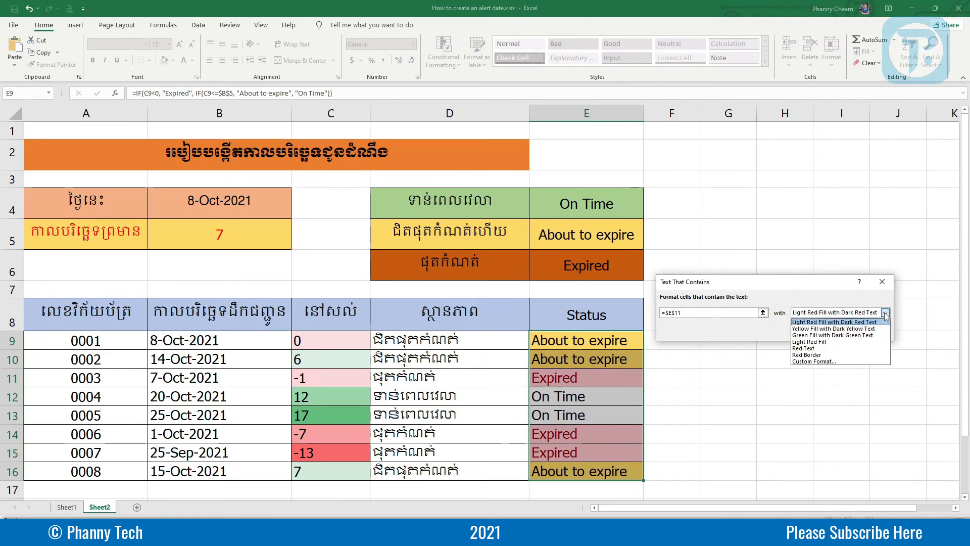
{"action": "left_click", "coordinate": [815, 361]}
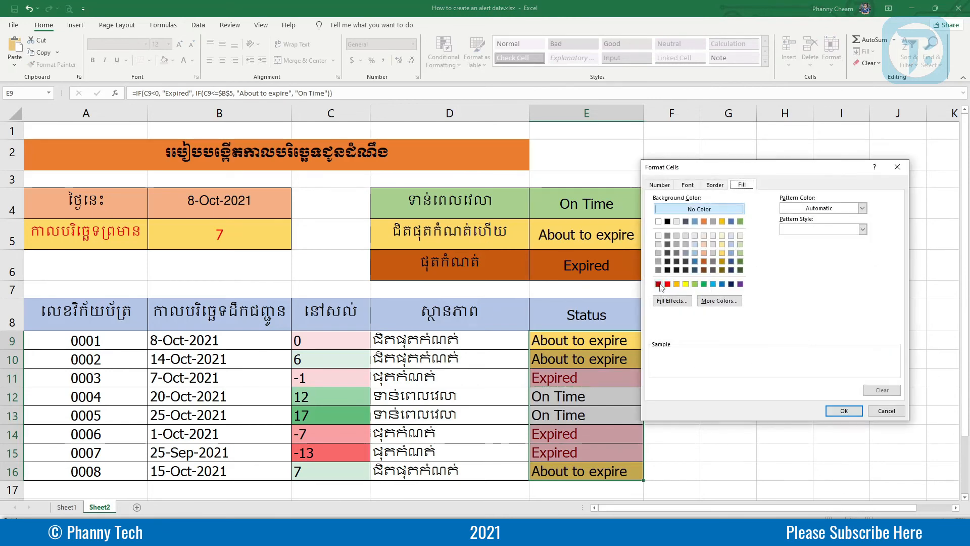
{"action": "left_click", "coordinate": [658, 284]}
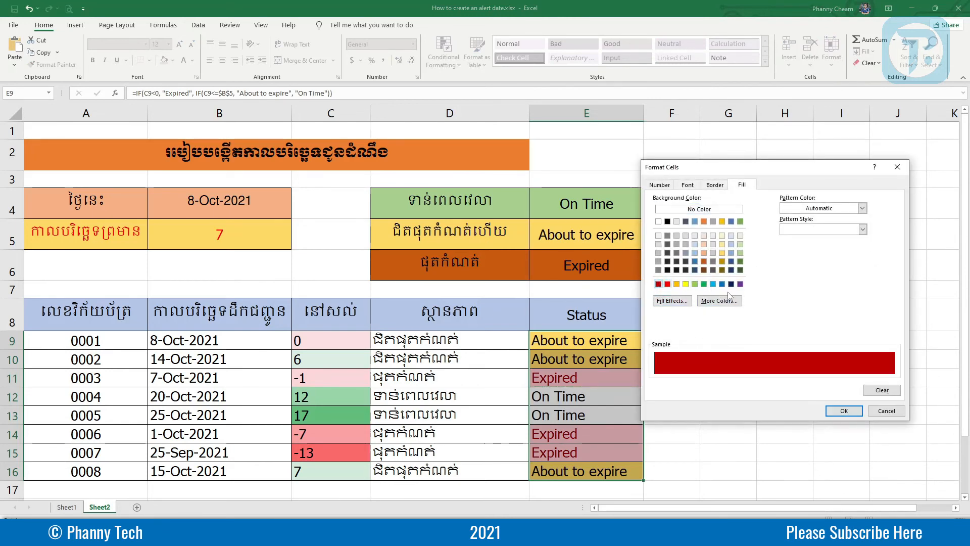
{"action": "left_click", "coordinate": [705, 271]}
{"action": "left_click", "coordinate": [704, 262]}
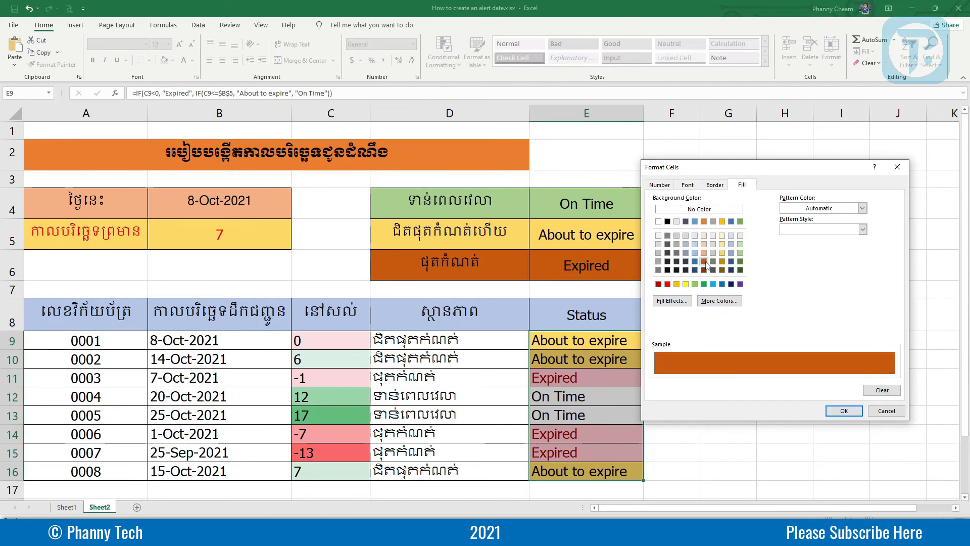
{"action": "left_click", "coordinate": [845, 412]}
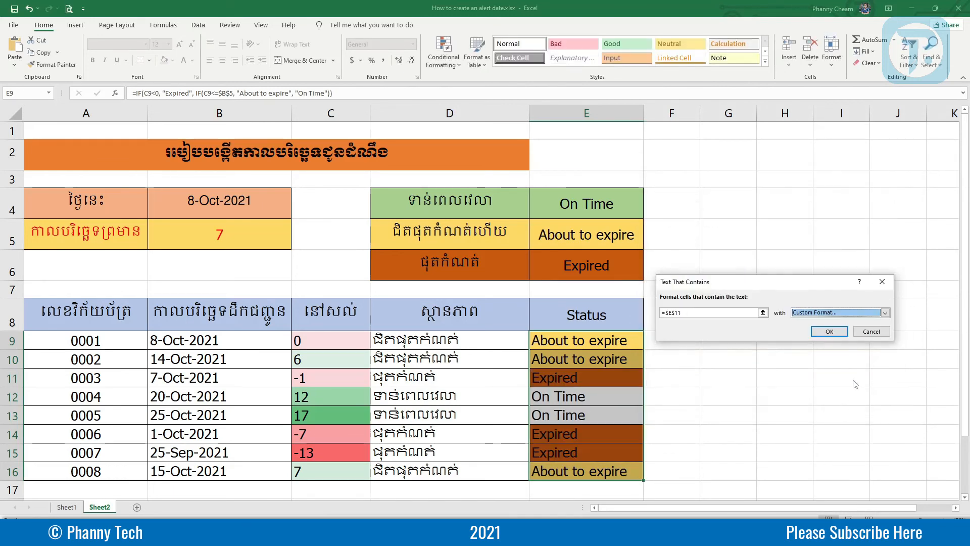
{"action": "left_click", "coordinate": [829, 332]}
{"action": "left_click", "coordinate": [804, 391]}
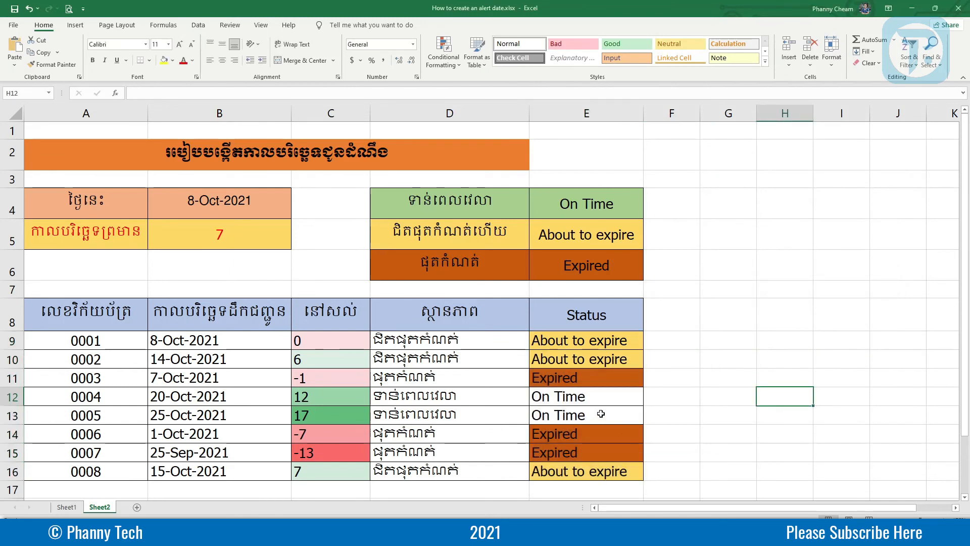
Step: Start a Text That Contains highlight rule for the English status cells E9:E16, using =$E$12 as the text to match
{"action": "left_click_drag", "start_coordinate": [581, 342], "coordinate": [582, 474]}
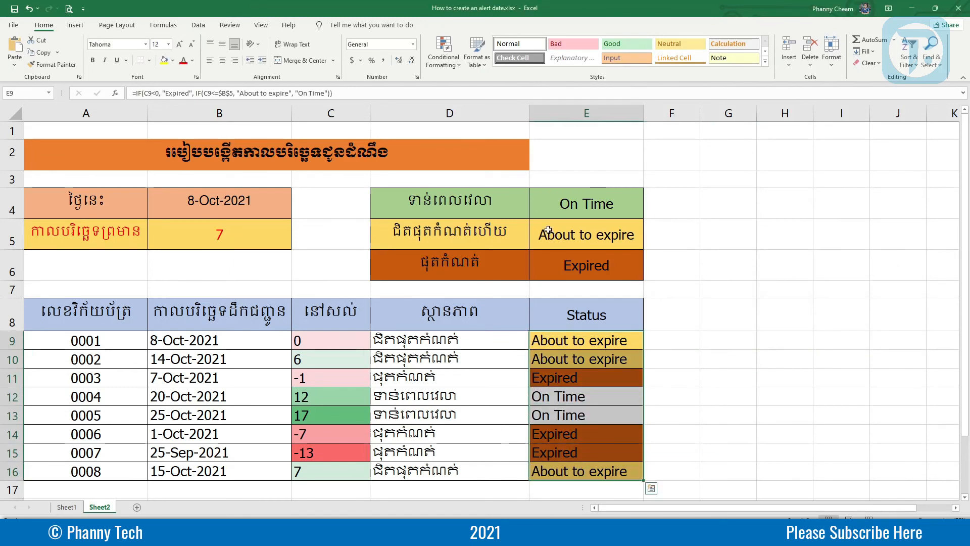
{"action": "left_click", "coordinate": [443, 56]}
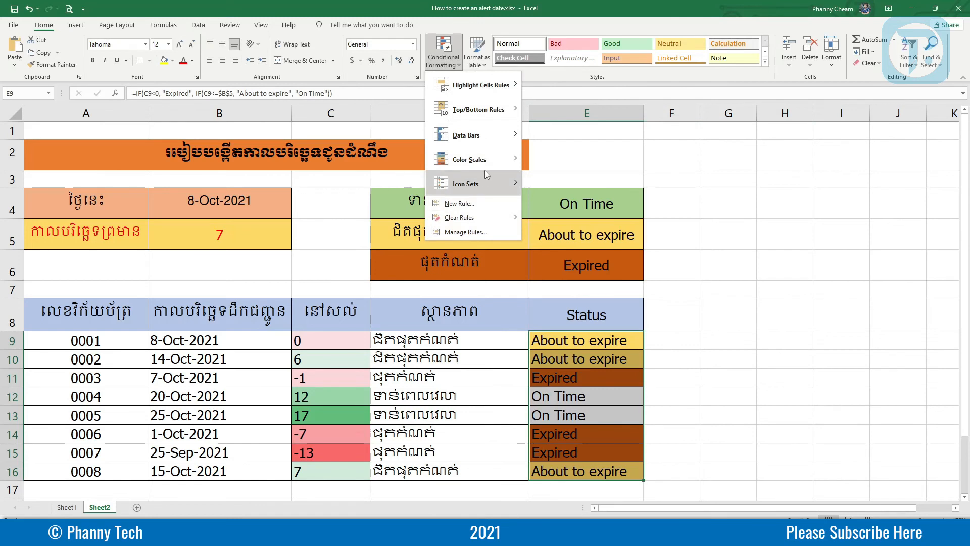
{"action": "mouse_move", "coordinate": [488, 161]}
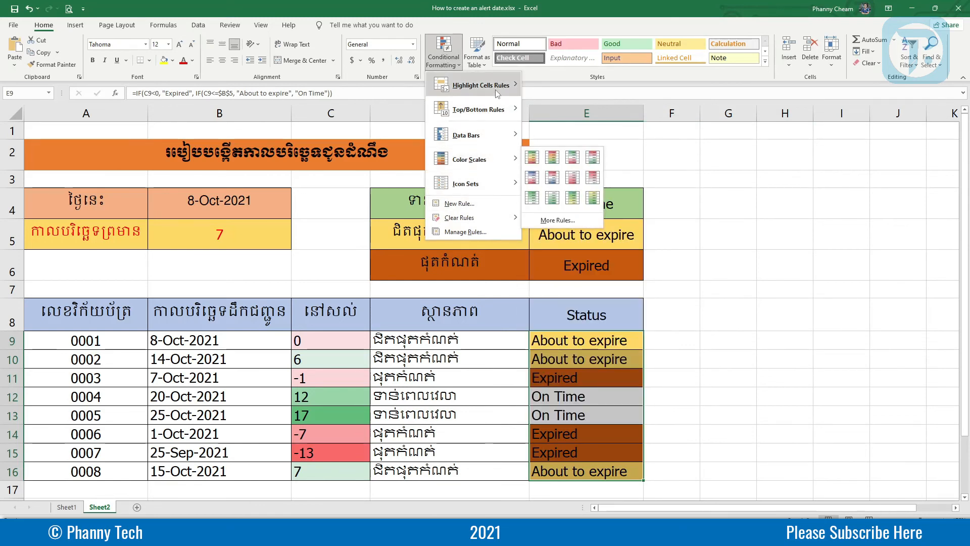
{"action": "mouse_move", "coordinate": [496, 89]}
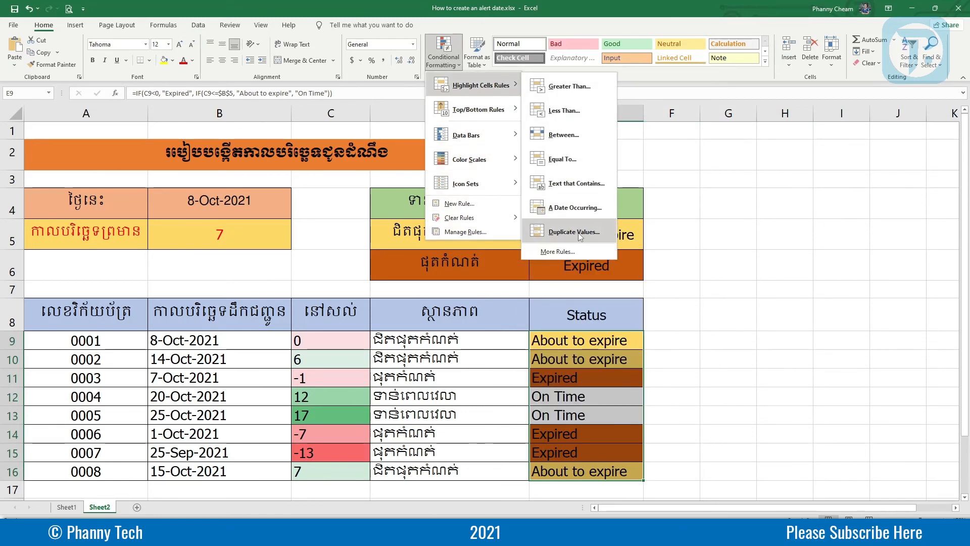
{"action": "left_click", "coordinate": [576, 183]}
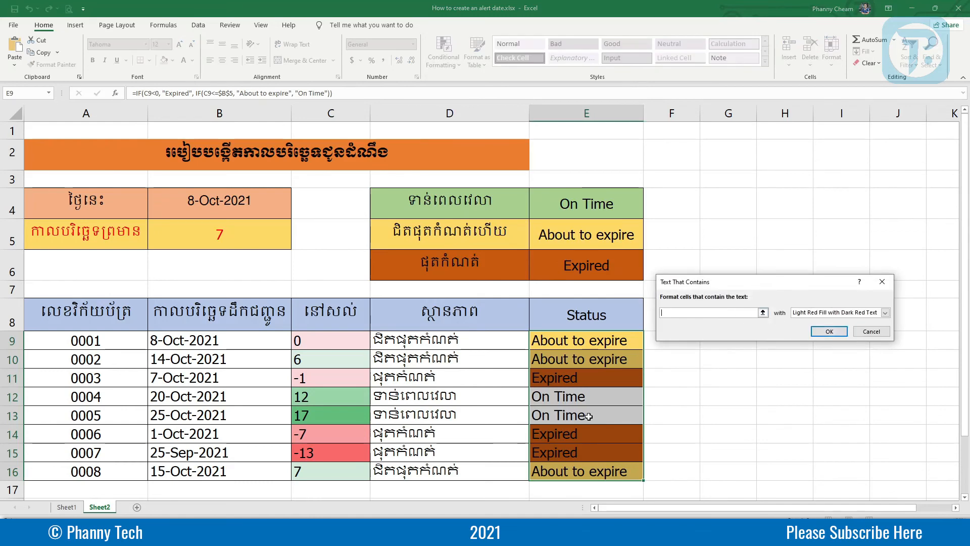
{"action": "left_click", "coordinate": [577, 398]}
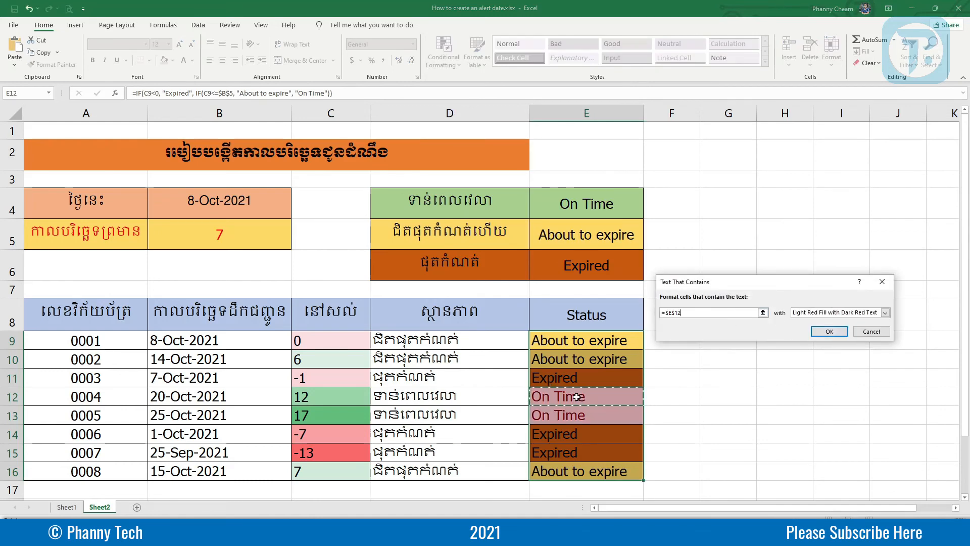
Step: Give the =$E$12 text rule a custom light green background fill like the "On Time" legend cell, and apply the rule
{"action": "left_click", "coordinate": [885, 312]}
{"action": "left_click", "coordinate": [821, 366]}
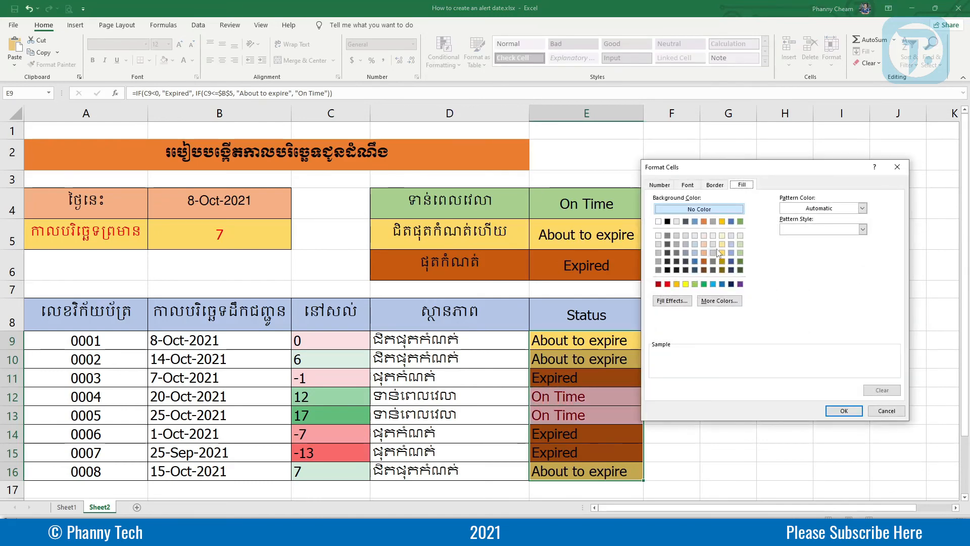
{"action": "left_click", "coordinate": [740, 222]}
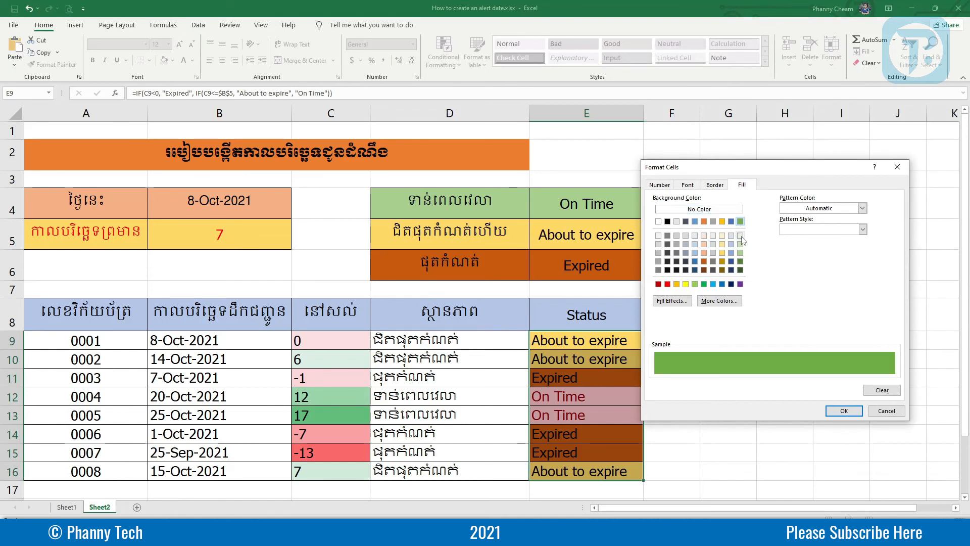
{"action": "left_click", "coordinate": [741, 252]}
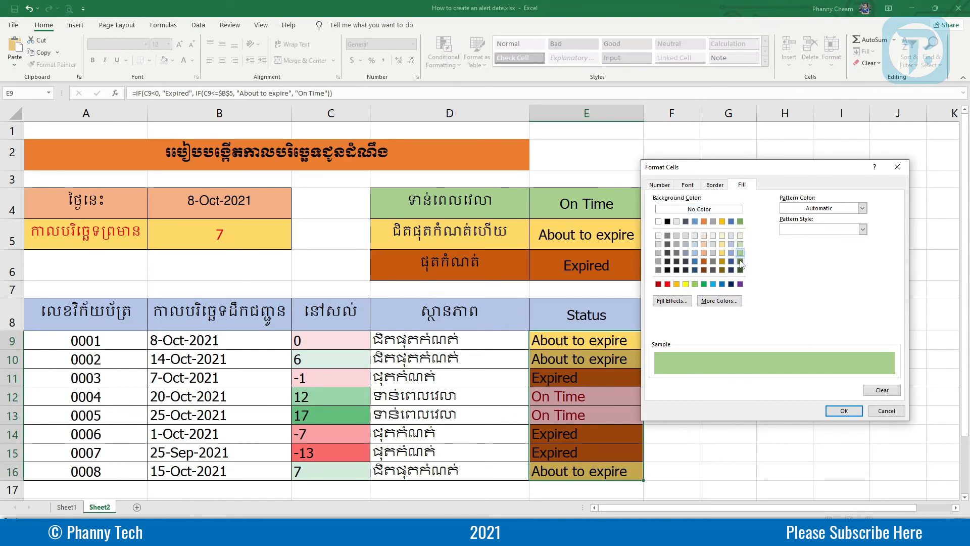
{"action": "left_click", "coordinate": [741, 261]}
{"action": "left_click", "coordinate": [740, 253]}
{"action": "left_click", "coordinate": [843, 411]}
{"action": "left_click", "coordinate": [829, 331]}
{"action": "left_click", "coordinate": [730, 359]}
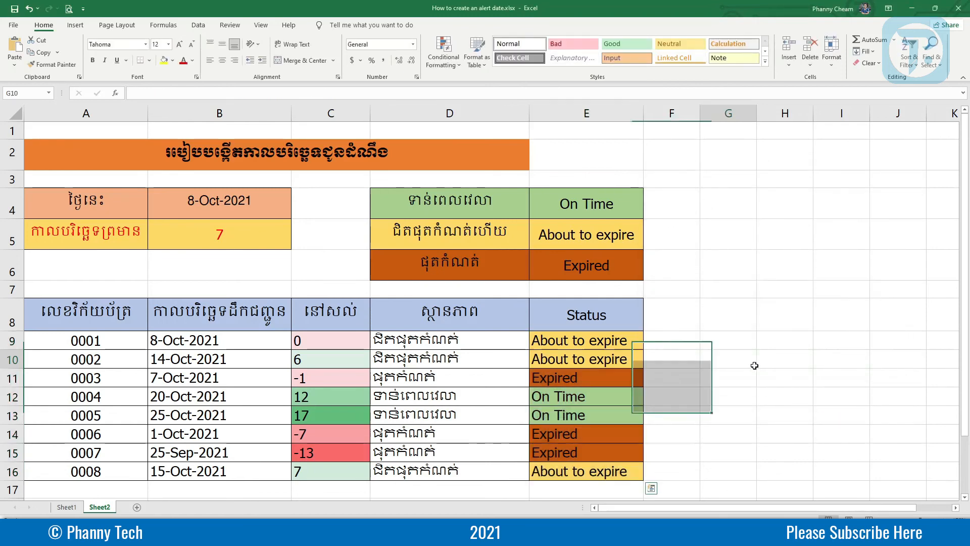
Step: Examine the English statuses in E9:E16, the remaining days in C9:C16 and the due dates in column B
{"action": "left_click_drag", "start_coordinate": [581, 340], "coordinate": [586, 471]}
{"action": "left_click", "coordinate": [699, 352]}
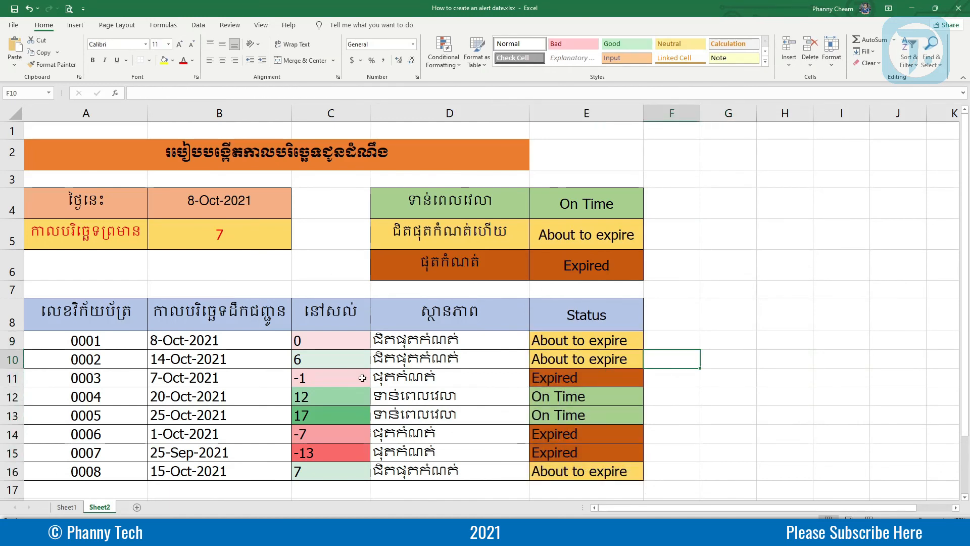
{"action": "left_click_drag", "start_coordinate": [333, 338], "coordinate": [325, 465]}
{"action": "left_click", "coordinate": [313, 279]}
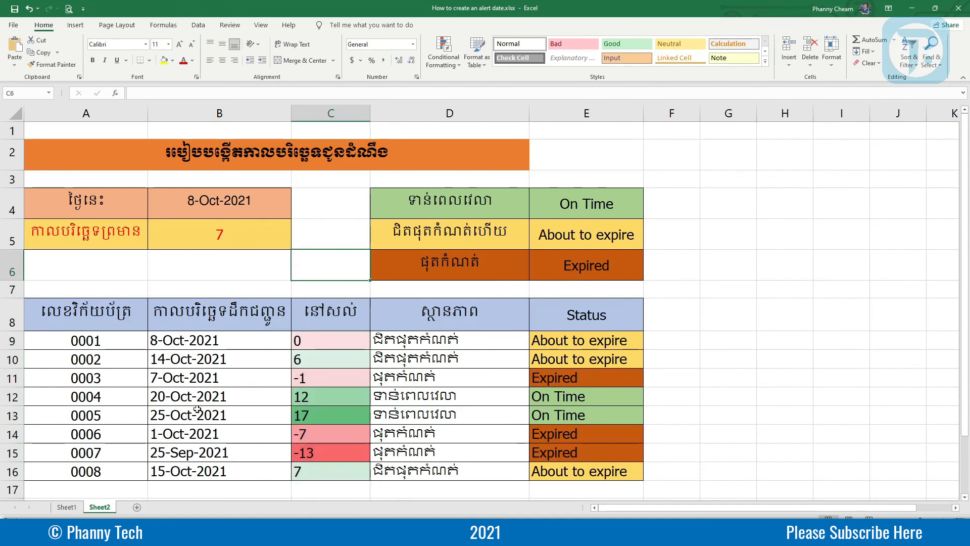
{"action": "left_click", "coordinate": [230, 314]}
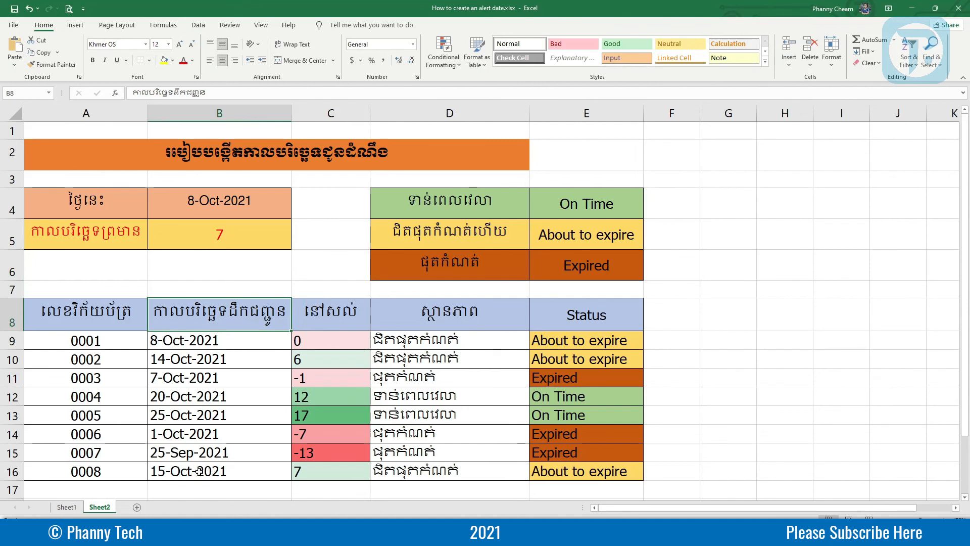
{"action": "left_click", "coordinate": [171, 471]}
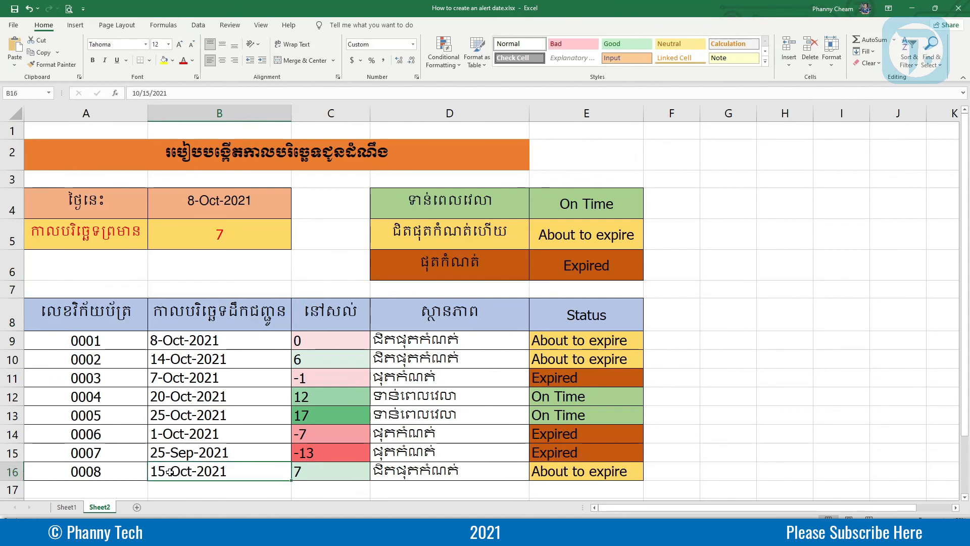
{"action": "left_click", "coordinate": [196, 339]}
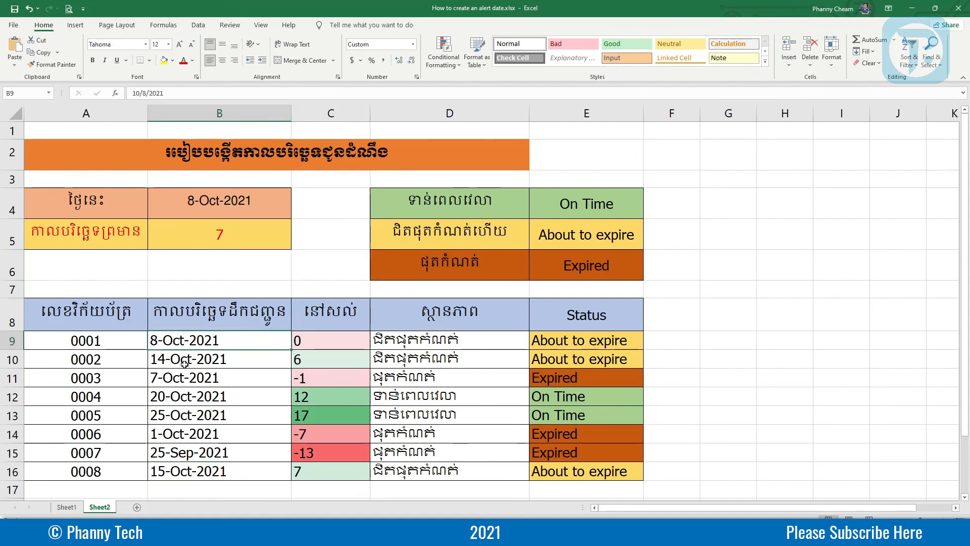
Step: Test the alert formulas and colors by changing the due date in B10 to 10/1/2021
{"action": "left_click", "coordinate": [167, 359]}
{"action": "double_click", "coordinate": [166, 360]}
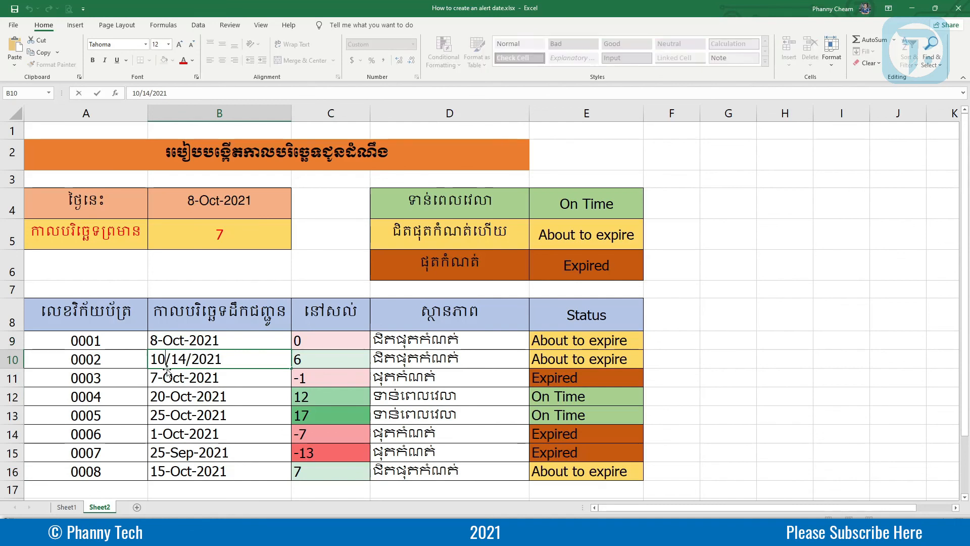
{"action": "left_click_drag", "start_coordinate": [178, 359], "coordinate": [186, 359]}
{"action": "key", "text": "BackSpace"}
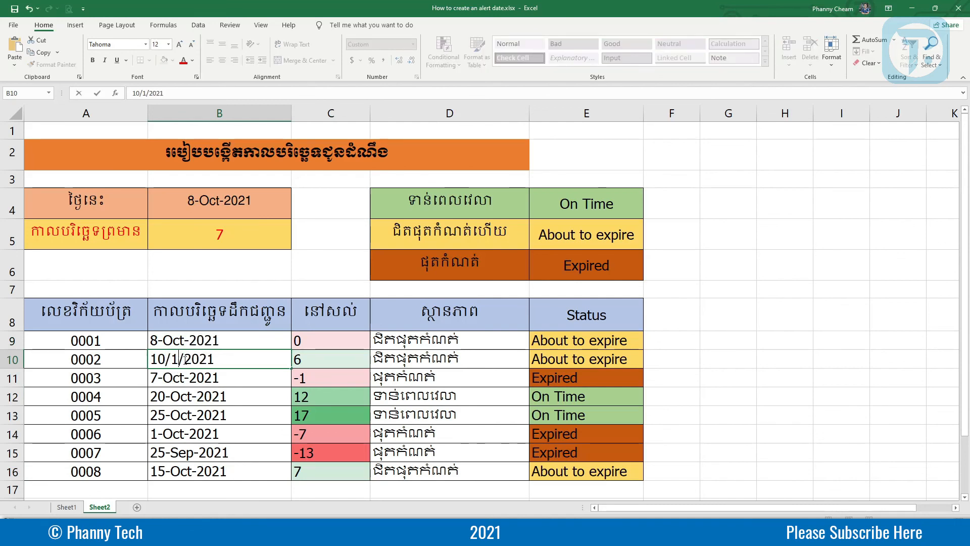
{"action": "key", "text": "Return"}
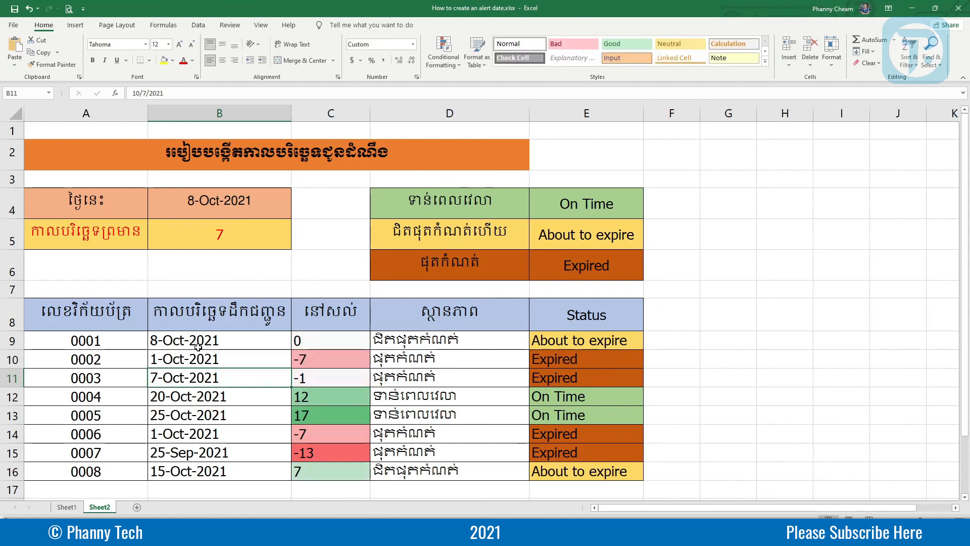
Step: Check the rows against the due dates in B9:B15, and undo the date change in B10
{"action": "left_click_drag", "start_coordinate": [198, 347], "coordinate": [222, 456]}
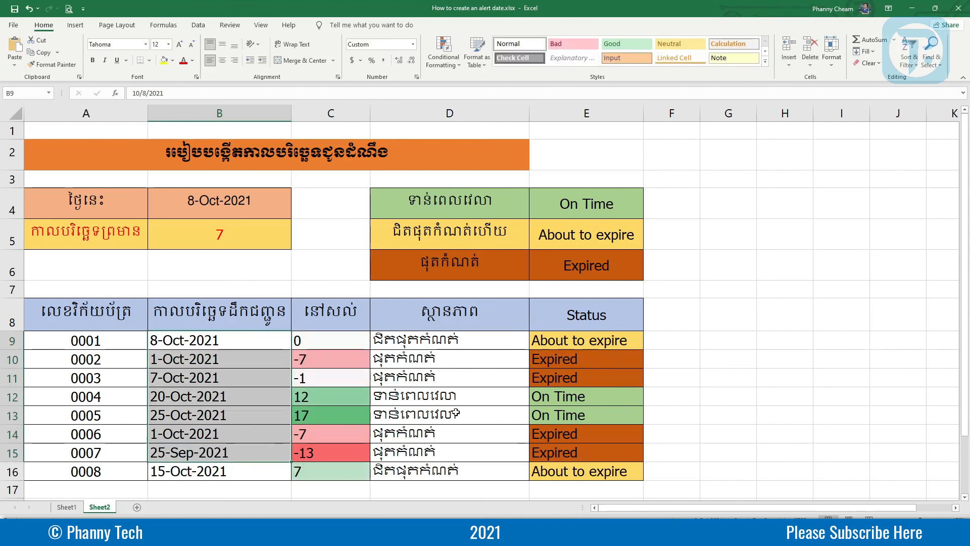
{"action": "left_click", "coordinate": [250, 343]}
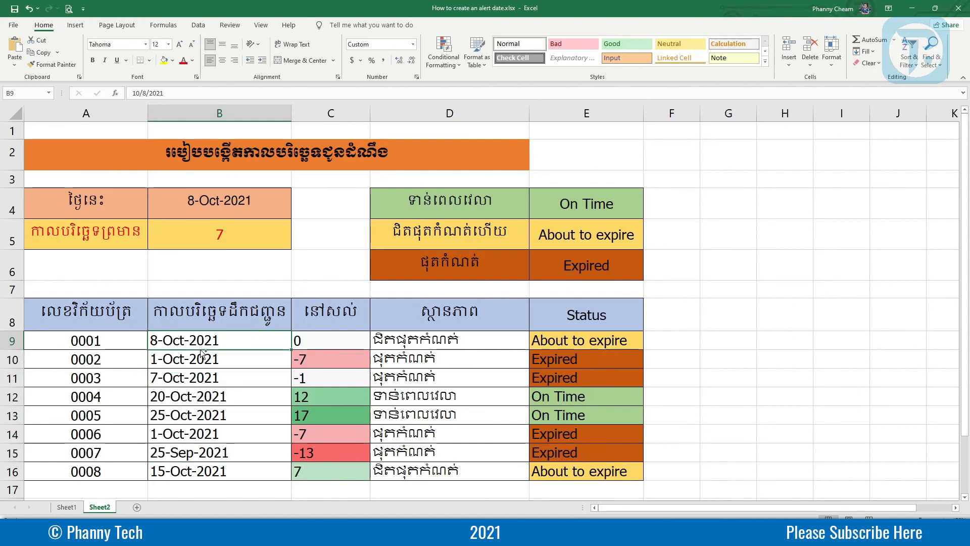
{"action": "key", "text": "ctrl+z"}
{"action": "left_click", "coordinate": [236, 273]}
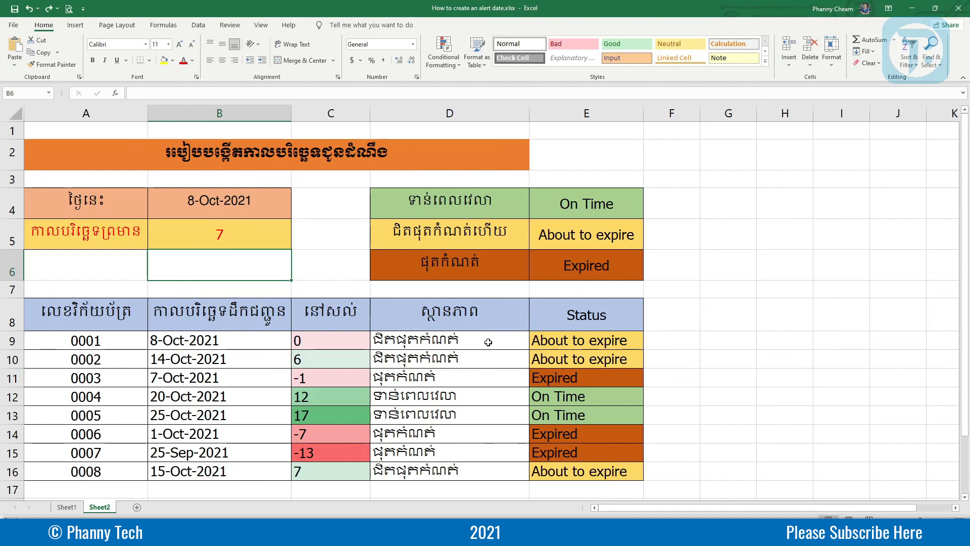
{"action": "left_click_drag", "start_coordinate": [493, 344], "coordinate": [476, 466]}
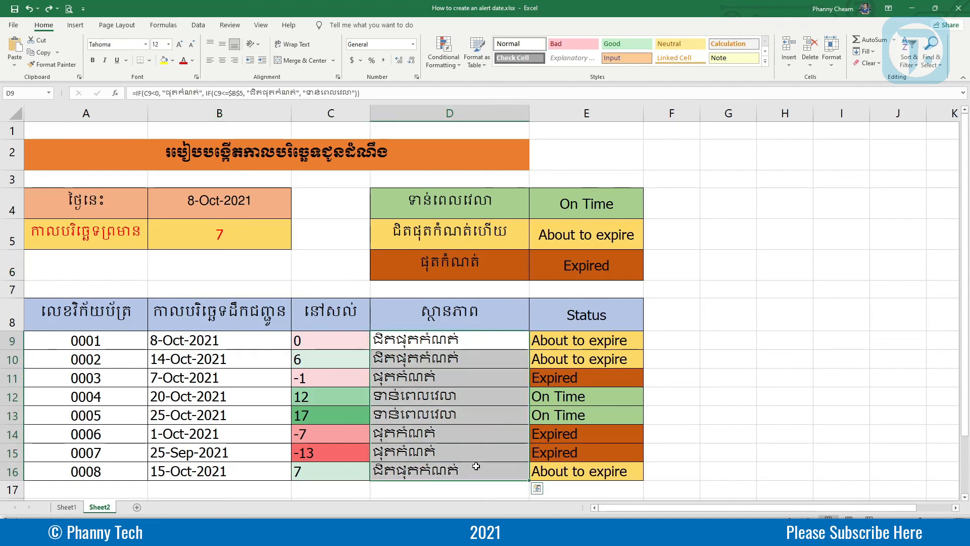
{"action": "left_click", "coordinate": [350, 284]}
{"action": "left_click_drag", "start_coordinate": [457, 340], "coordinate": [451, 469]}
{"action": "left_click", "coordinate": [339, 286]}
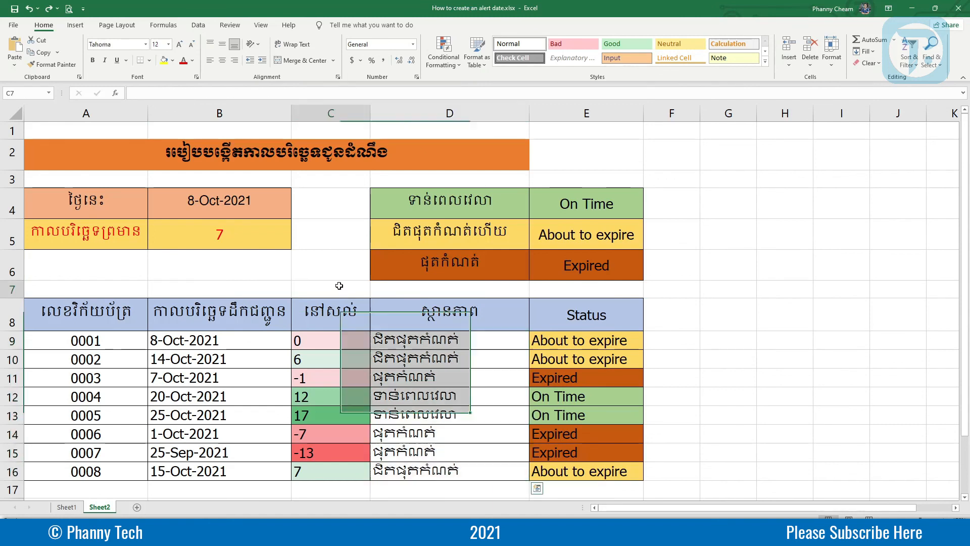